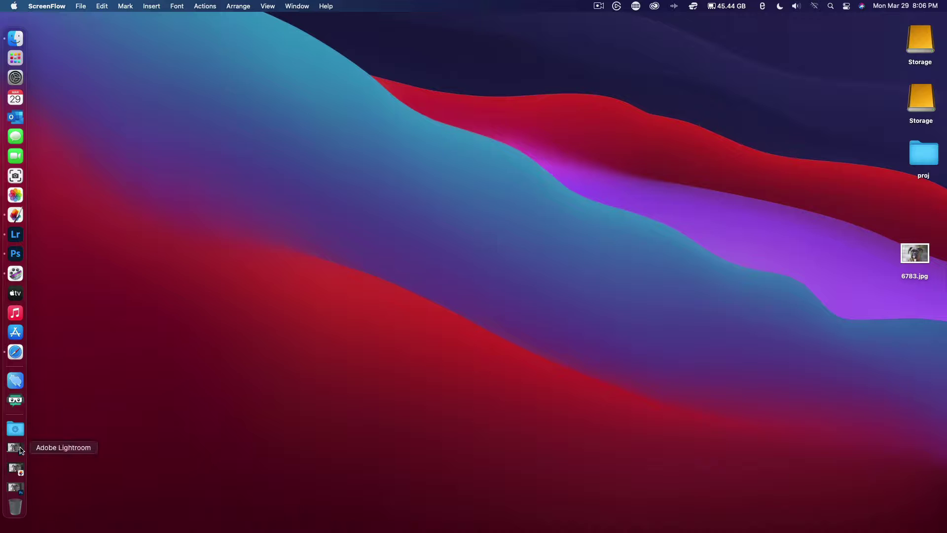
# Switch to Adobe Lightroom and convert the dog portrait to black and white.
pyautogui.click(15, 448)
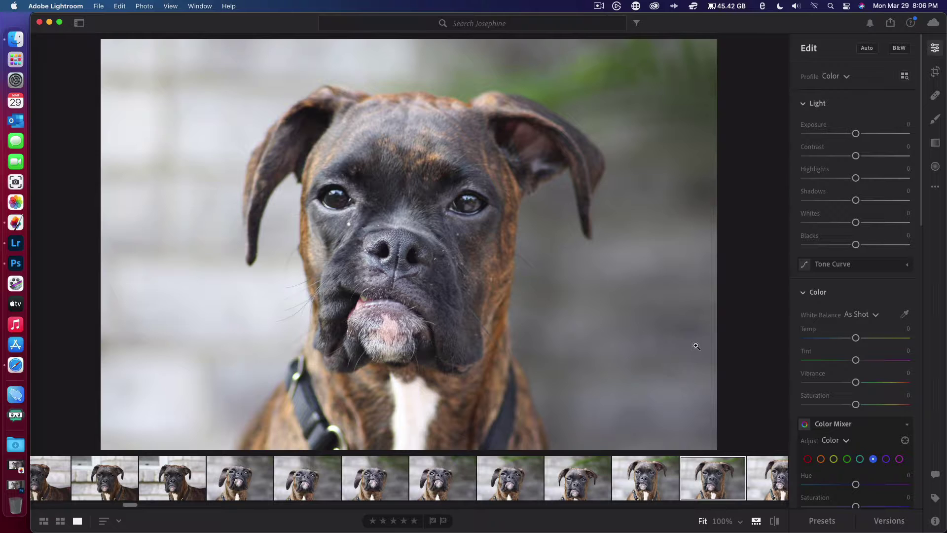
pyautogui.click(899, 49)
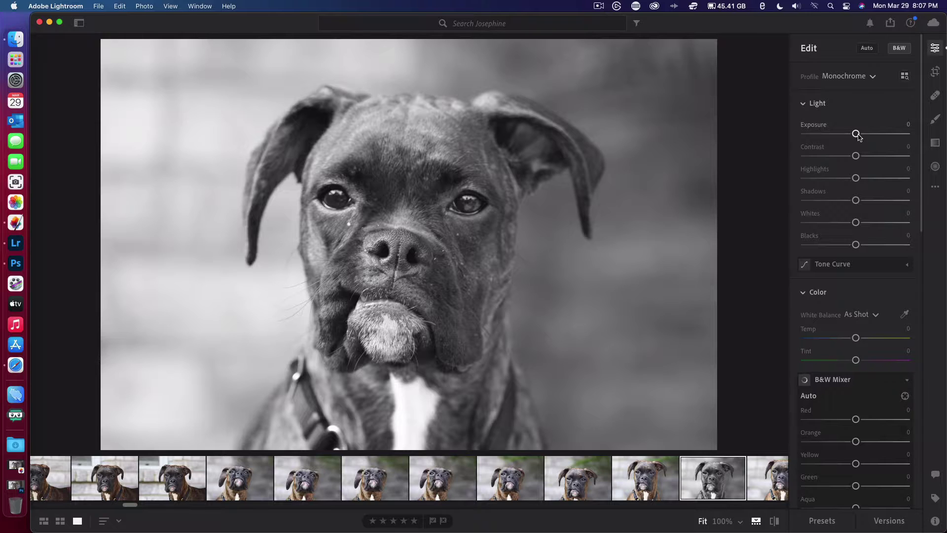
# Set the photo's exposure to −0.34 and its contrast to −54.
pyautogui.moveTo(857, 136); pyautogui.dragTo(850, 136)
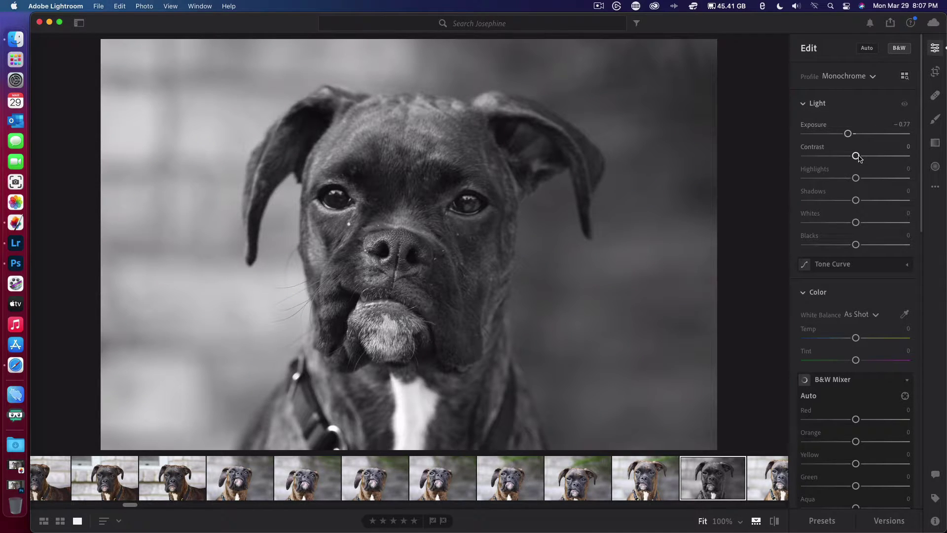
pyautogui.moveTo(849, 136); pyautogui.dragTo(882, 158)
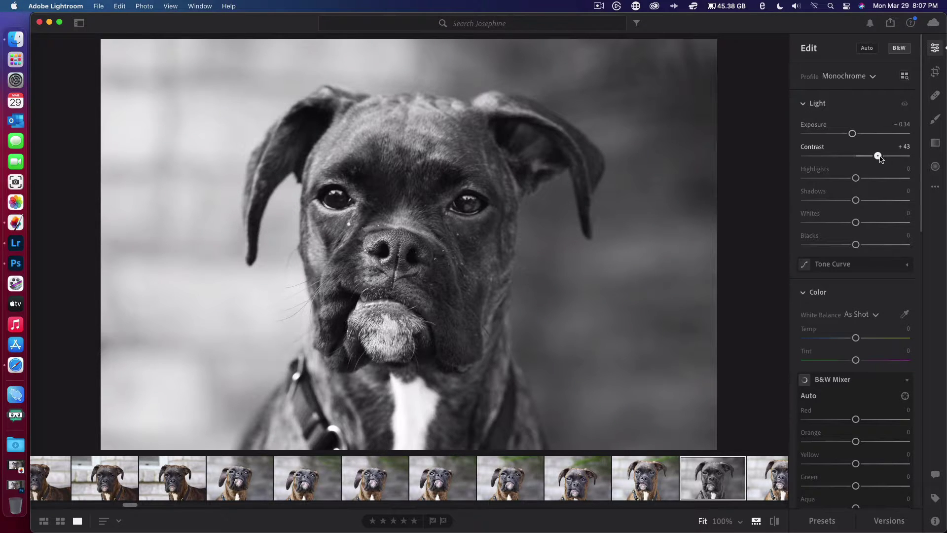
pyautogui.moveTo(879, 157); pyautogui.dragTo(833, 143)
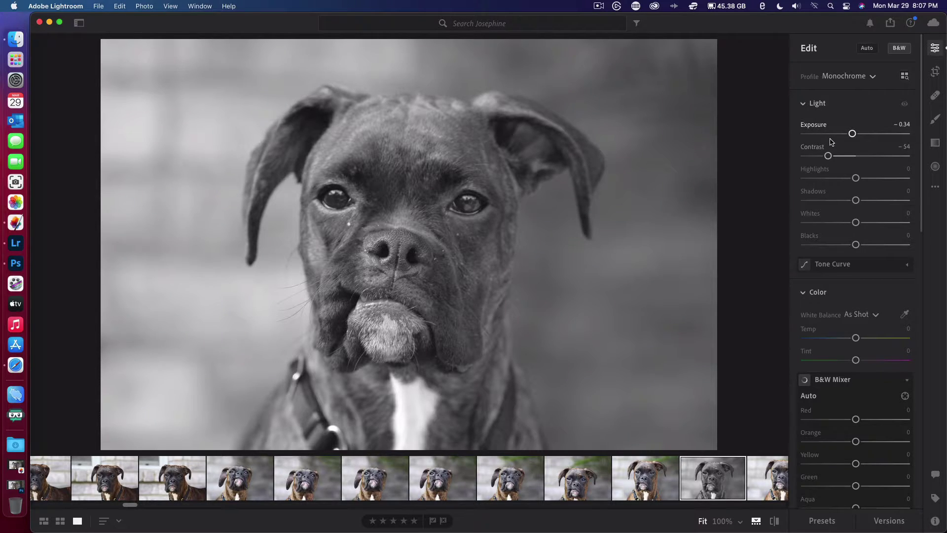
# Set the highlights to −5, shadows to −100, whites to +34 and blacks to −40, checking the nose up close.
pyautogui.moveTo(855, 180); pyautogui.dragTo(855, 199)
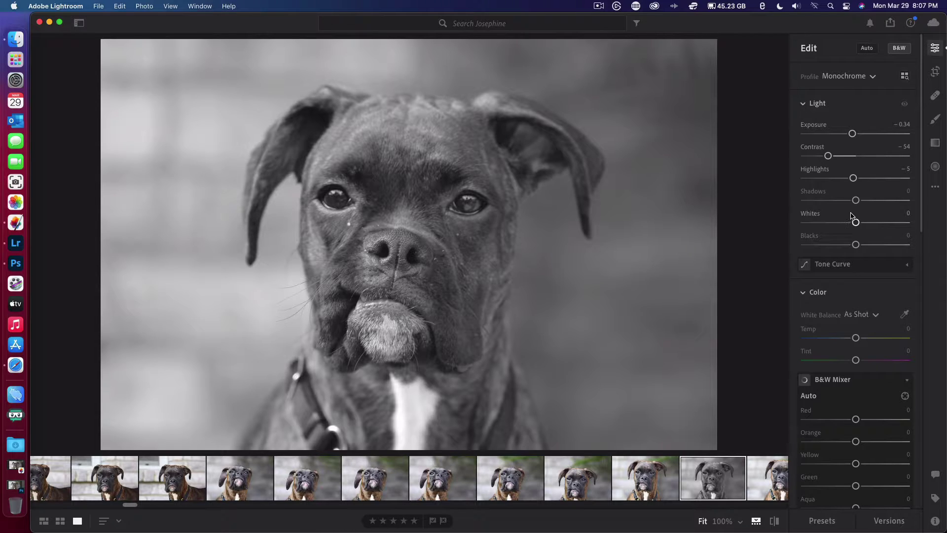
pyautogui.moveTo(856, 201); pyautogui.dragTo(792, 200)
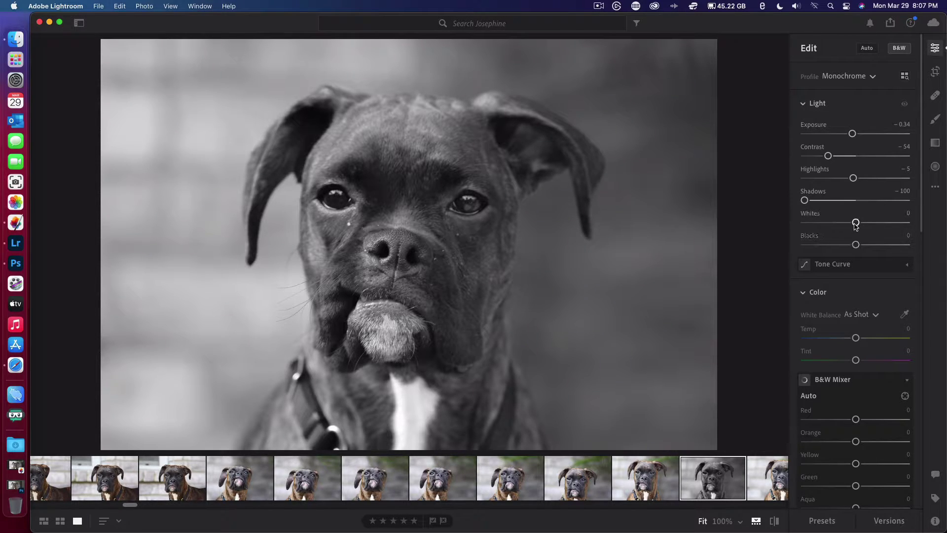
pyautogui.moveTo(855, 223)
pyautogui.mouseDown()
pyautogui.moveTo(894, 223)
pyautogui.moveTo(839, 225)
pyautogui.moveTo(885, 225)
pyautogui.moveTo(874, 224)
pyautogui.mouseUp()
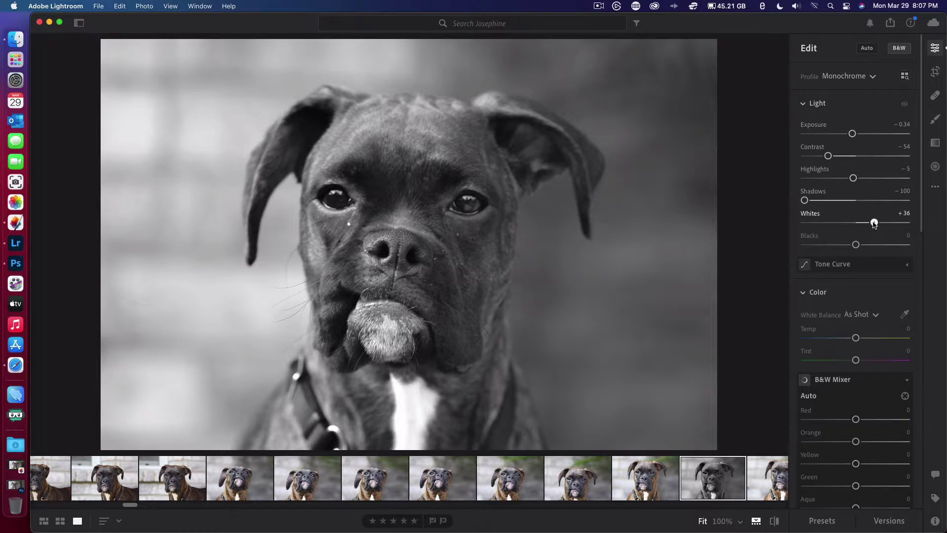
pyautogui.moveTo(872, 223); pyautogui.dragTo(874, 223)
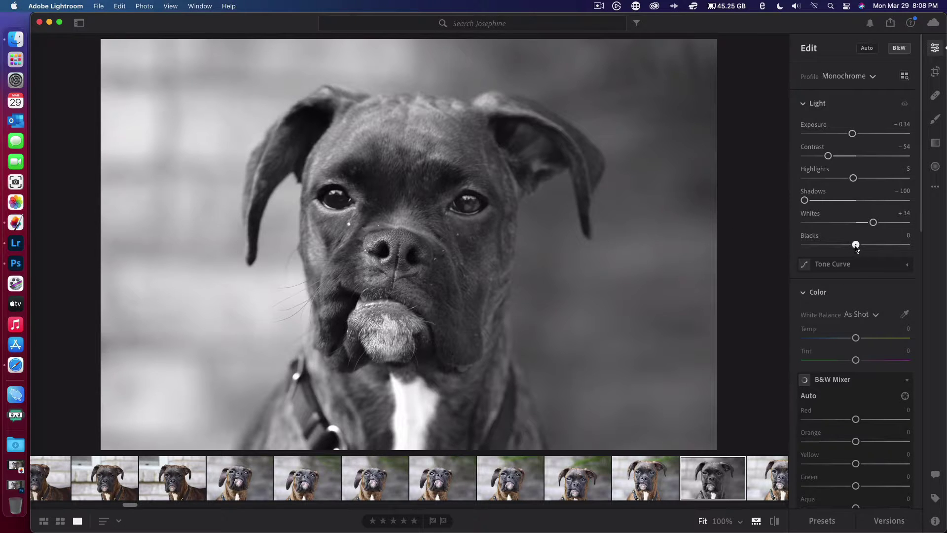
pyautogui.moveTo(855, 245); pyautogui.dragTo(836, 267)
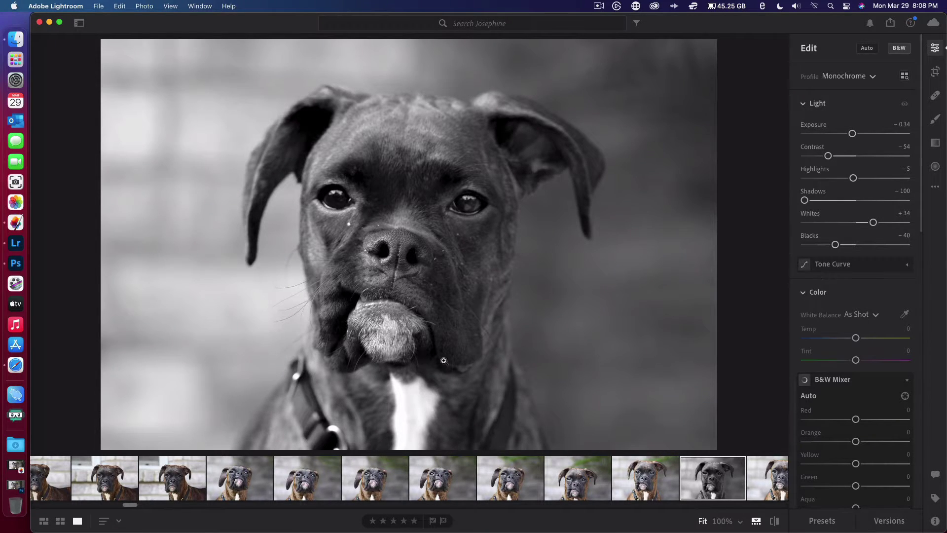
pyautogui.click(398, 249)
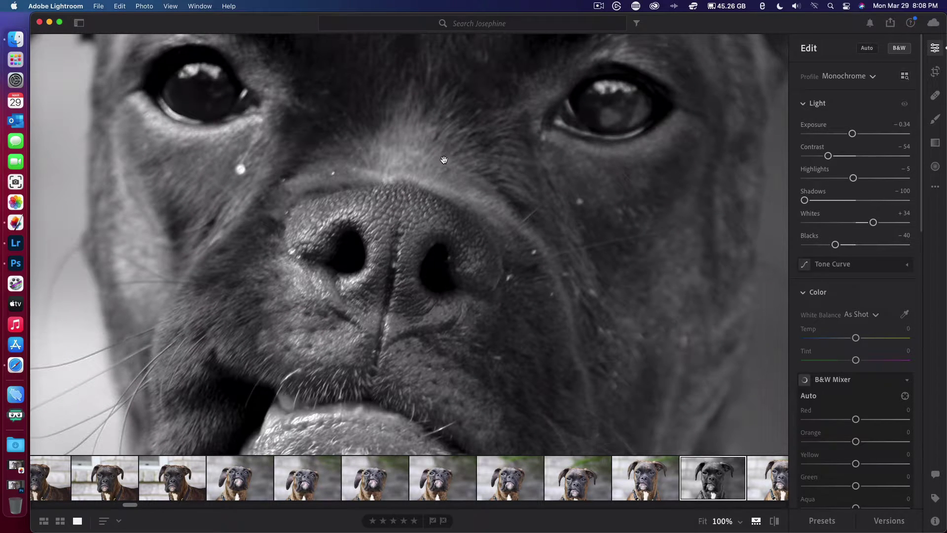
pyautogui.click(403, 247)
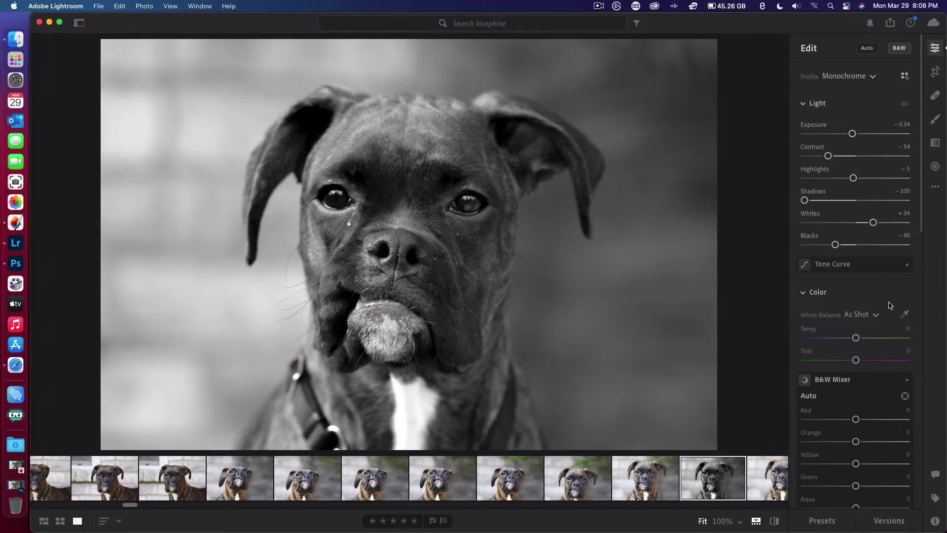
# Set the white balance temperature to −68, keeping the tint at 0.
pyautogui.scroll(-3, 888, 303)
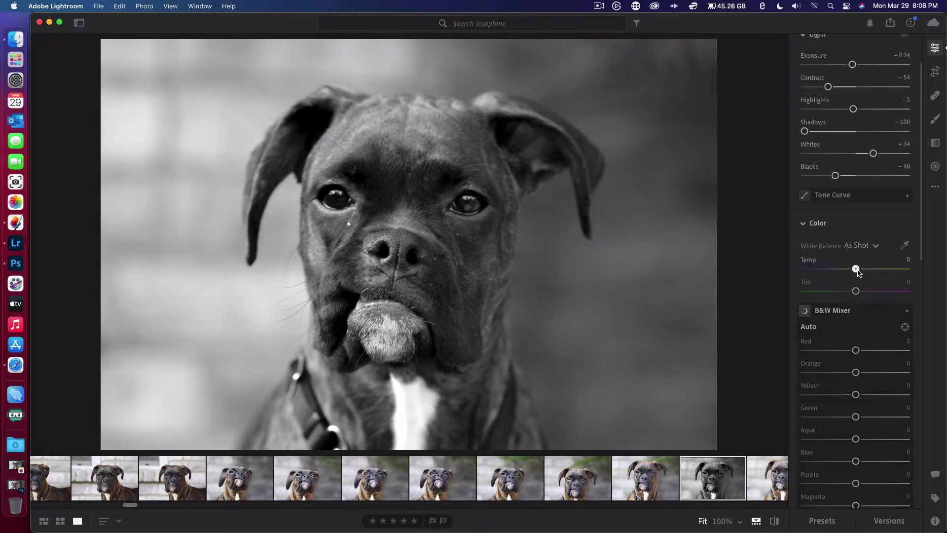
pyautogui.moveTo(858, 272); pyautogui.dragTo(823, 285)
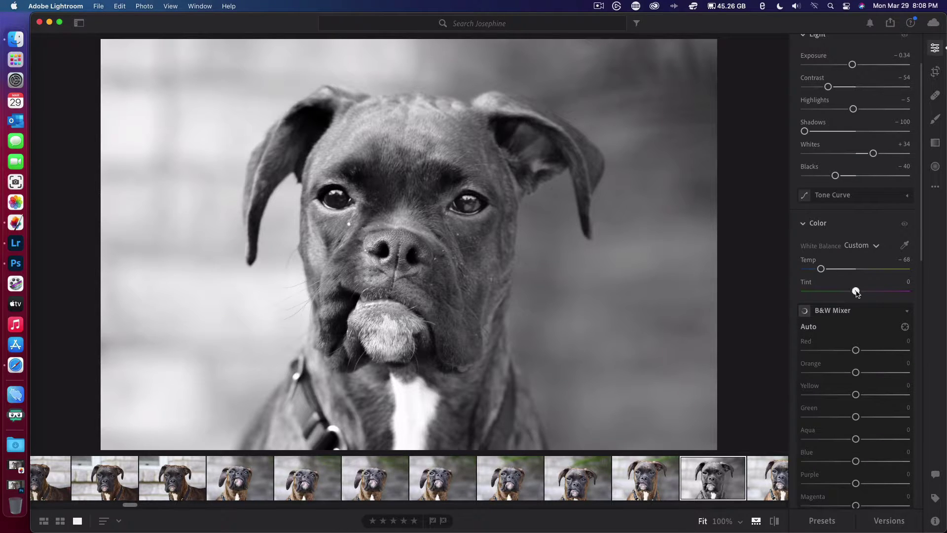
pyautogui.moveTo(856, 290)
pyautogui.mouseDown()
pyautogui.moveTo(807, 291)
pyautogui.moveTo(871, 296)
pyautogui.moveTo(841, 302)
pyautogui.moveTo(883, 316)
pyautogui.moveTo(857, 304)
pyautogui.mouseUp()
# Try out color levels in the B&W Mixer and reset orange and green to 0.
pyautogui.scroll(-5, 825, 360)
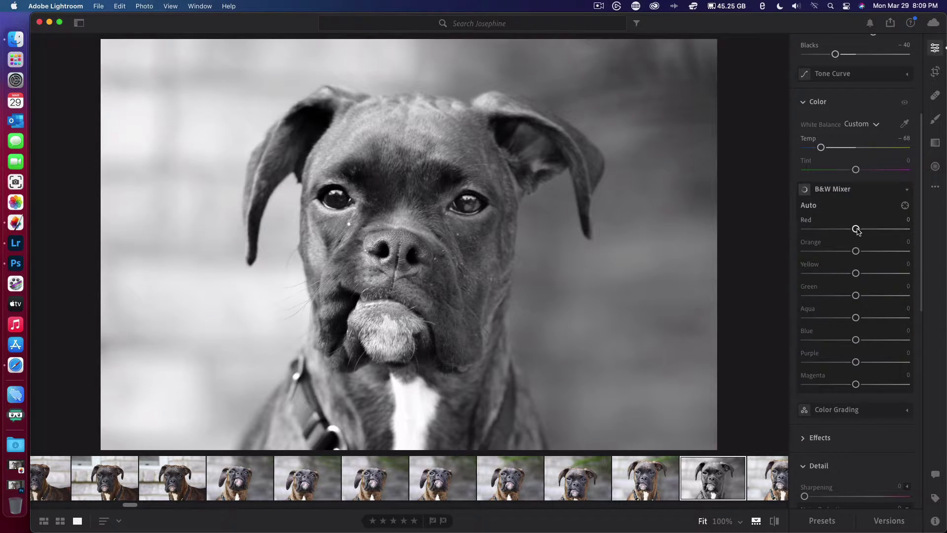
pyautogui.moveTo(856, 230); pyautogui.dragTo(855, 261)
pyautogui.moveTo(855, 261); pyautogui.dragTo(855, 262)
pyautogui.moveTo(855, 261); pyautogui.dragTo(854, 256)
pyautogui.click(906, 241)
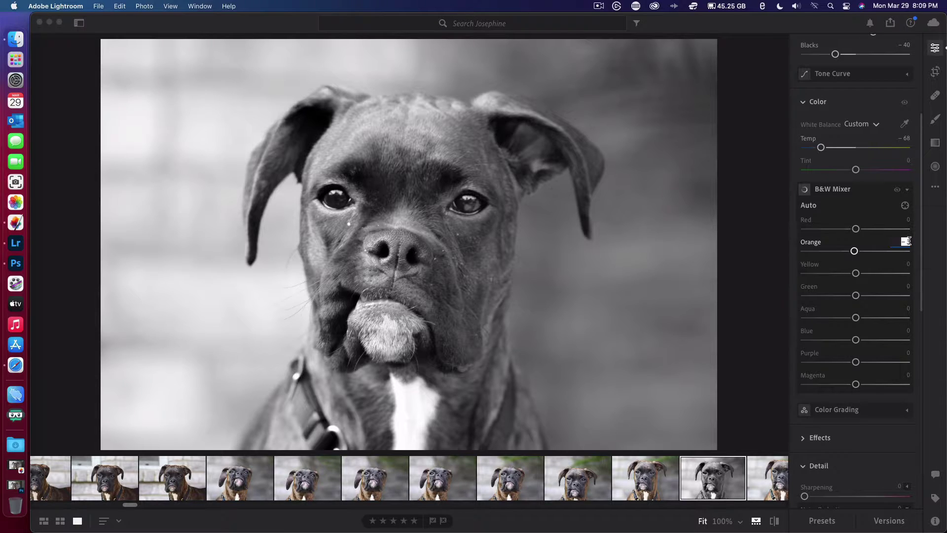
pyautogui.write('0')
pyautogui.press('Return')
pyautogui.moveTo(856, 273)
pyautogui.mouseDown()
pyautogui.moveTo(794, 278)
pyautogui.moveTo(912, 274)
pyautogui.moveTo(857, 289)
pyautogui.mouseUp()
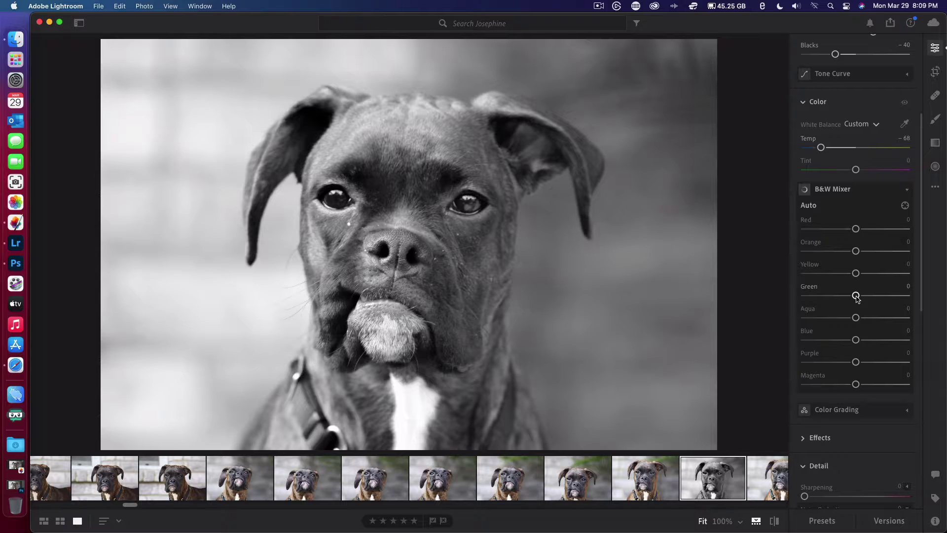
pyautogui.moveTo(857, 298)
pyautogui.mouseDown()
pyautogui.moveTo(827, 296)
pyautogui.moveTo(945, 316)
pyautogui.moveTo(857, 301)
pyautogui.mouseUp()
pyautogui.click(908, 285)
pyautogui.write('0')
# Set the photo's sharpening to 50 and its noise reduction to 35.
pyautogui.scroll(-1, 869, 336)
pyautogui.scroll(-2, 868, 335)
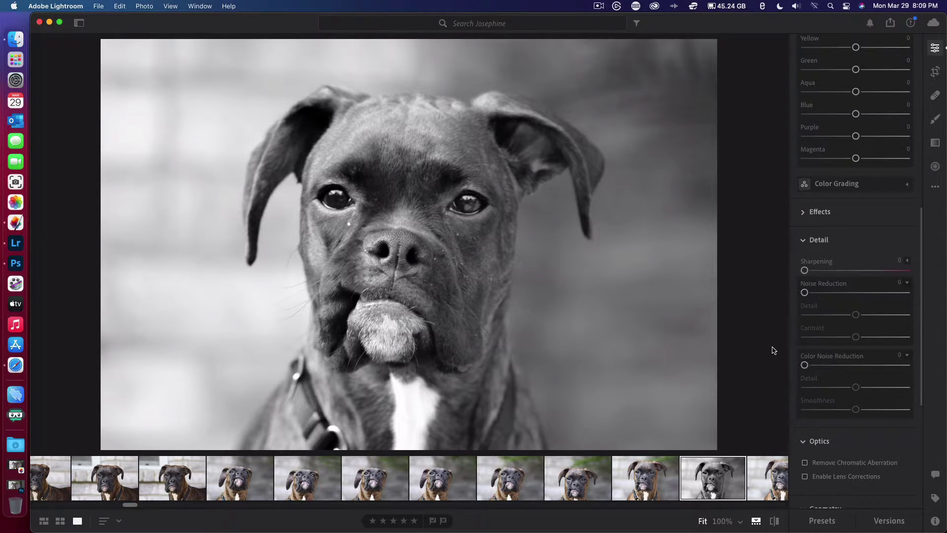
pyautogui.moveTo(814, 281)
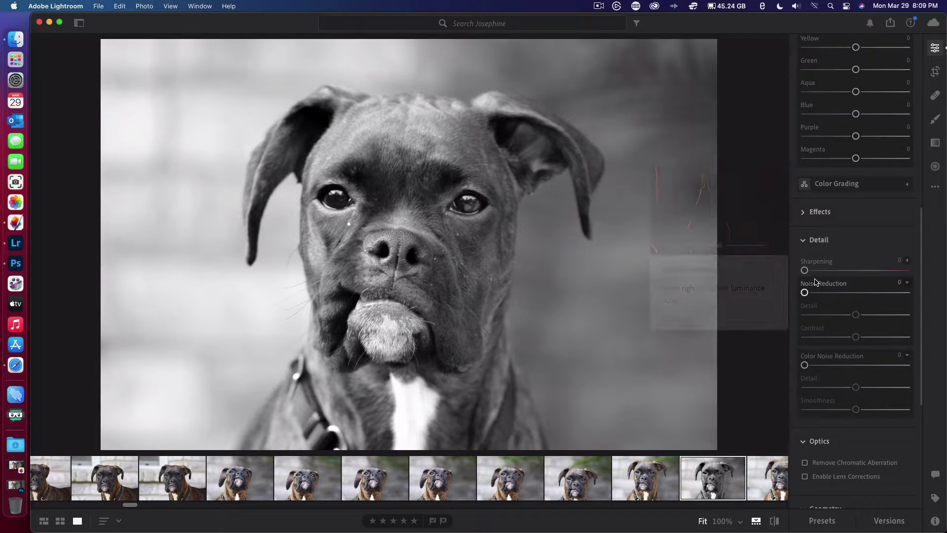
pyautogui.click(899, 261)
pyautogui.write('50')
pyautogui.press('Return')
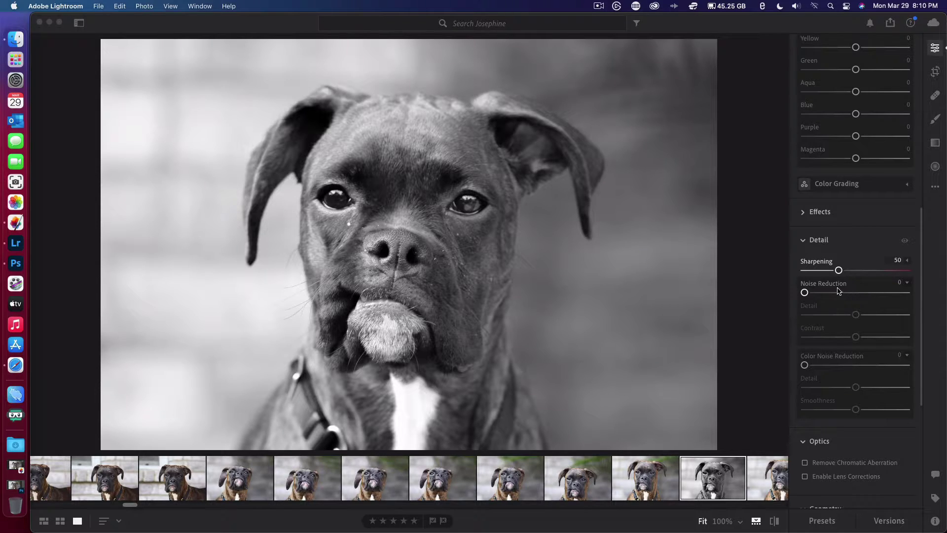
pyautogui.click(900, 283)
pyautogui.write('35')
pyautogui.press('Return')
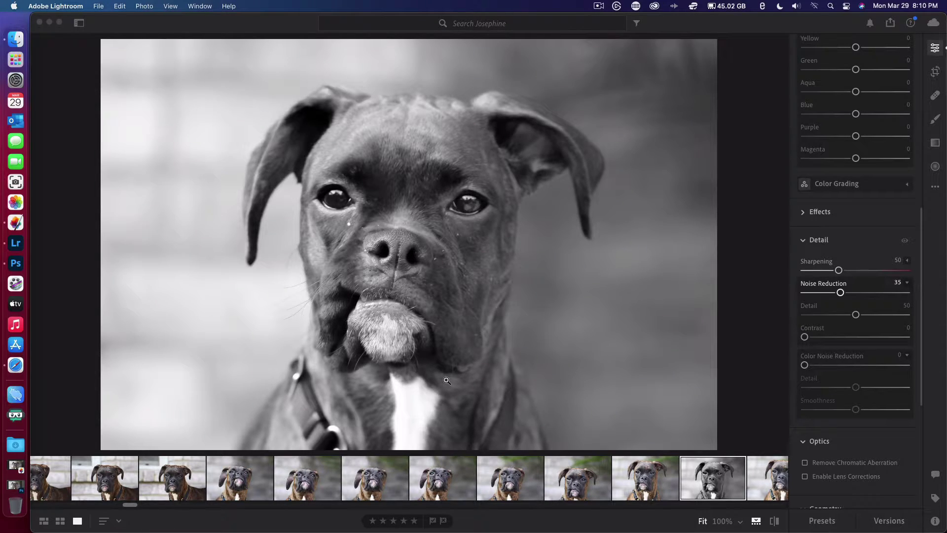
# Set the noise reduction detail to 70, leaving its contrast at 0.
pyautogui.click(906, 305)
pyautogui.write('70')
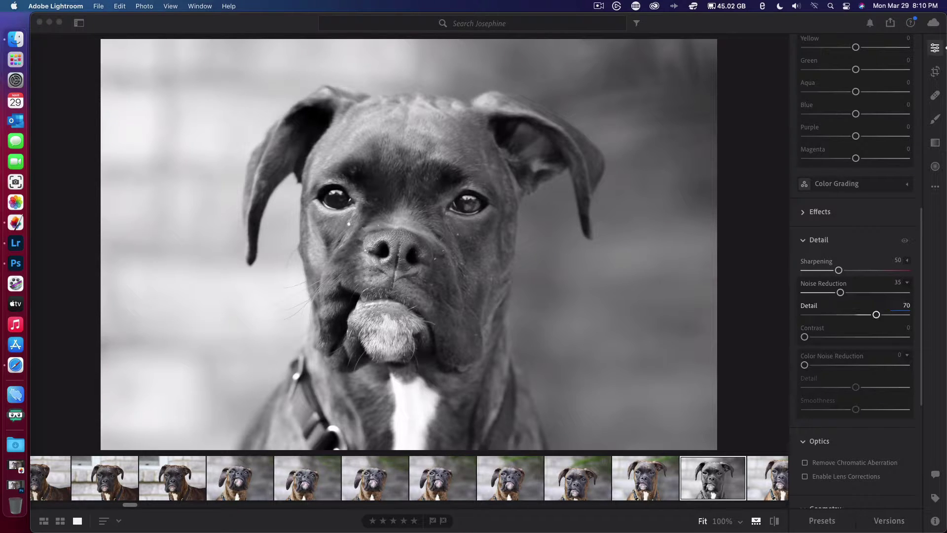
pyautogui.click(907, 329)
pyautogui.moveTo(804, 337); pyautogui.dragTo(770, 319)
# Try removing chromatic aberration and enabling lens corrections on the photo.
pyautogui.scroll(10, 795, 189)
pyautogui.scroll(-15, 796, 189)
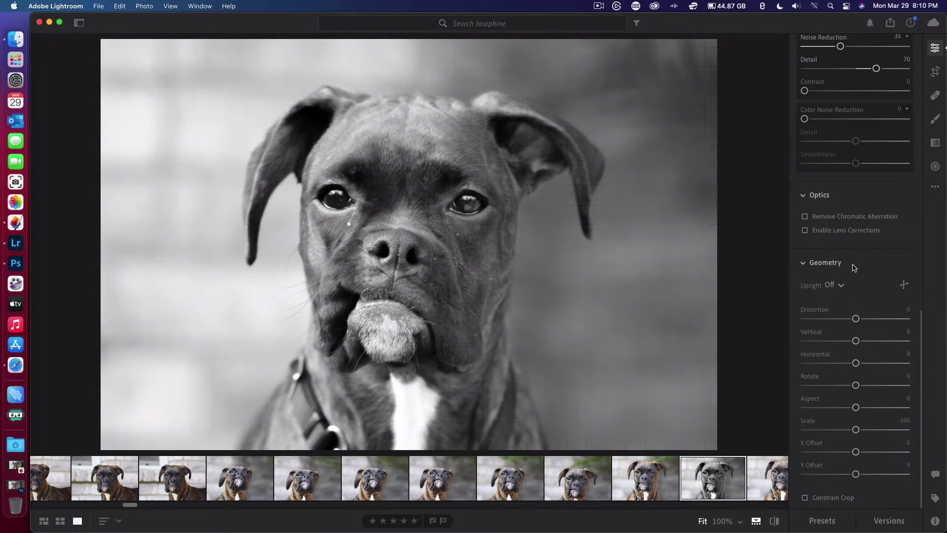
pyautogui.click(805, 216)
pyautogui.click(806, 230)
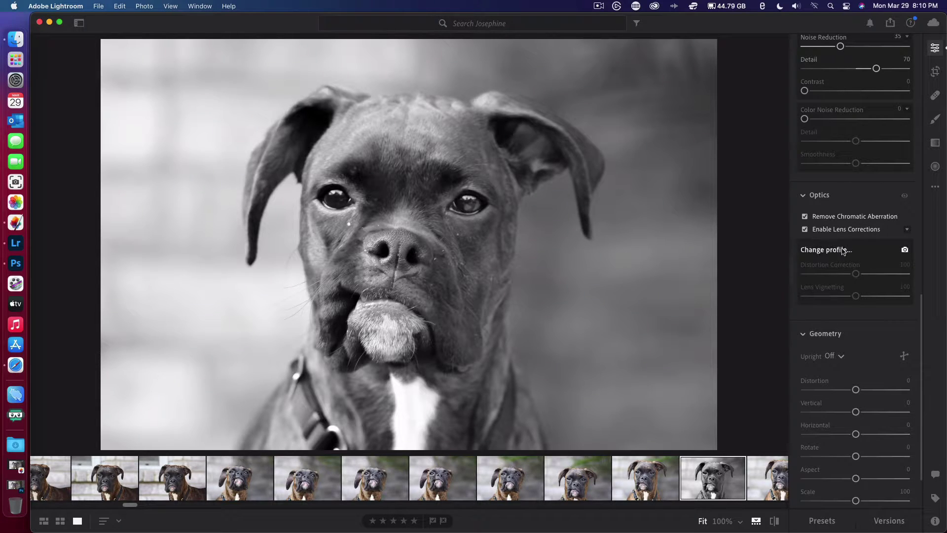
pyautogui.click(809, 231)
pyautogui.click(804, 217)
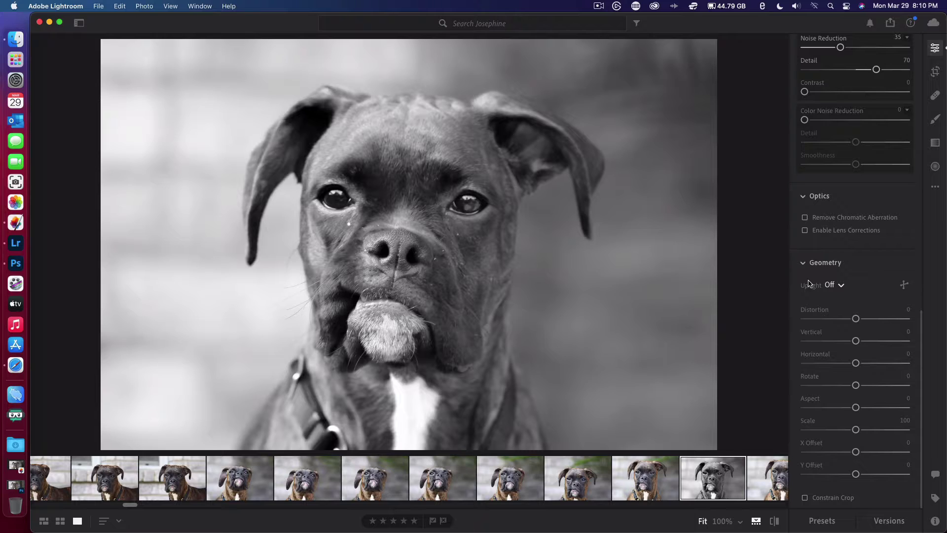
# Collapse the Geometry section and set color noise reduction to 35 with its detail at 70.
pyautogui.moveTo(806, 328)
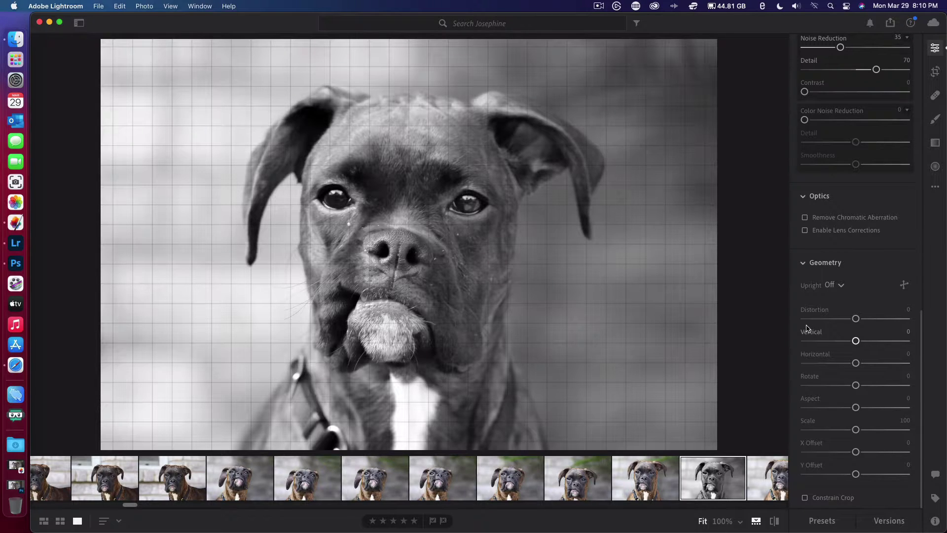
pyautogui.click(803, 263)
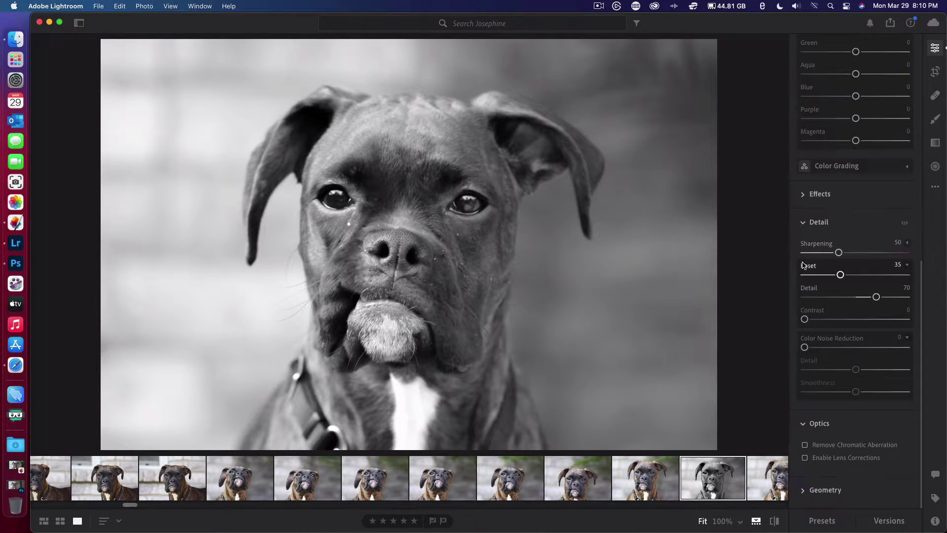
pyautogui.click(901, 337)
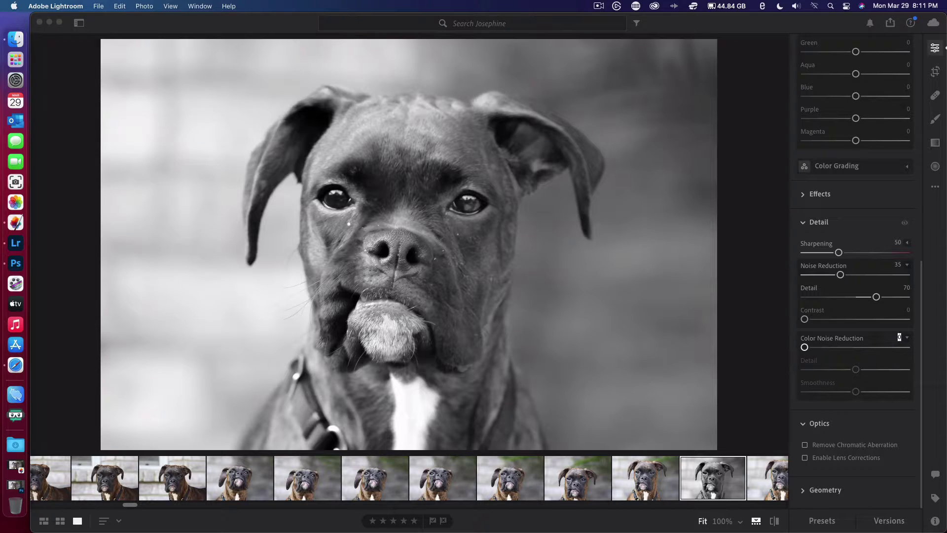
pyautogui.write('35')
pyautogui.press('Return')
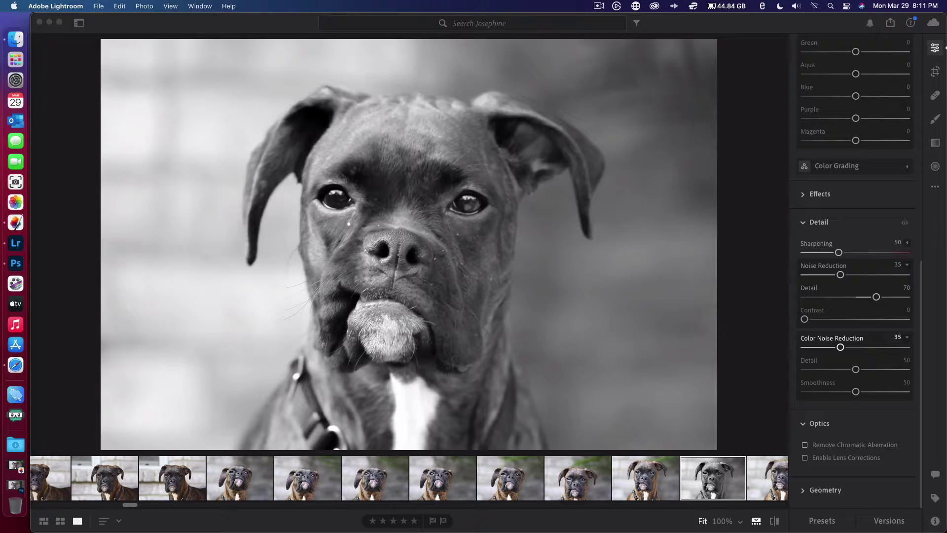
pyautogui.click(907, 359)
pyautogui.write('70')
pyautogui.press('Return')
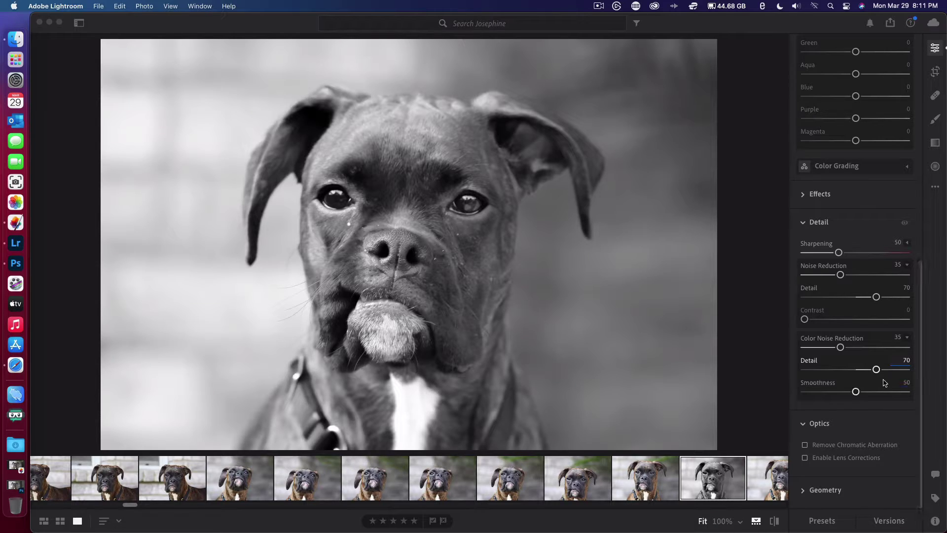
# Compare the photo with chromatic aberration removal and lens corrections switched on and off.
pyautogui.click(805, 445)
pyautogui.click(805, 458)
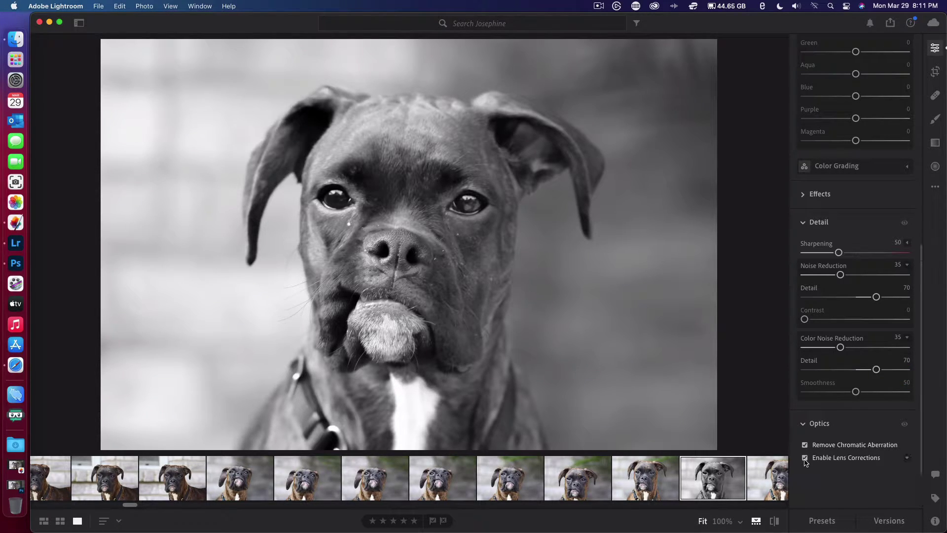
pyautogui.click(805, 445)
pyautogui.click(804, 458)
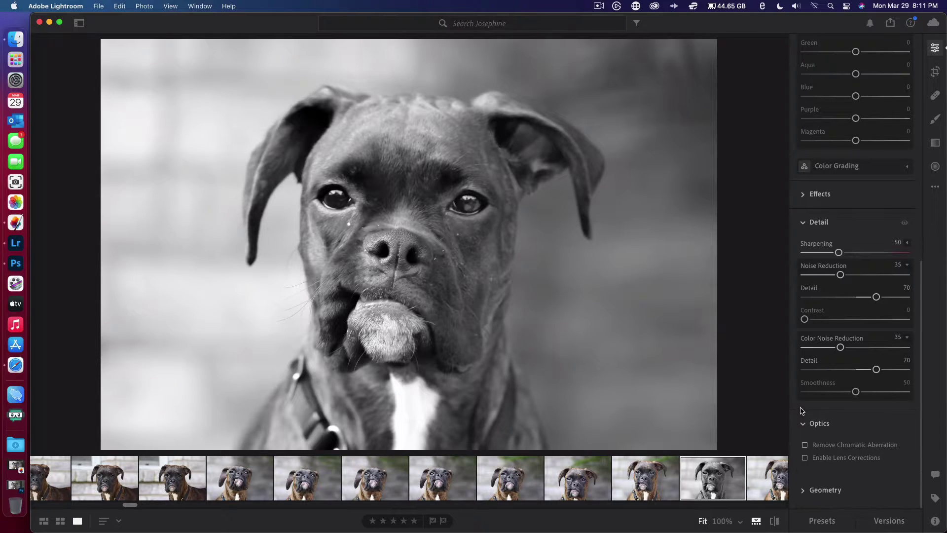
# Collapse the Optics section and heal the five light specks beside the nose and below the dog's left eye with a size 4 Healing Brush.
pyautogui.click(809, 423)
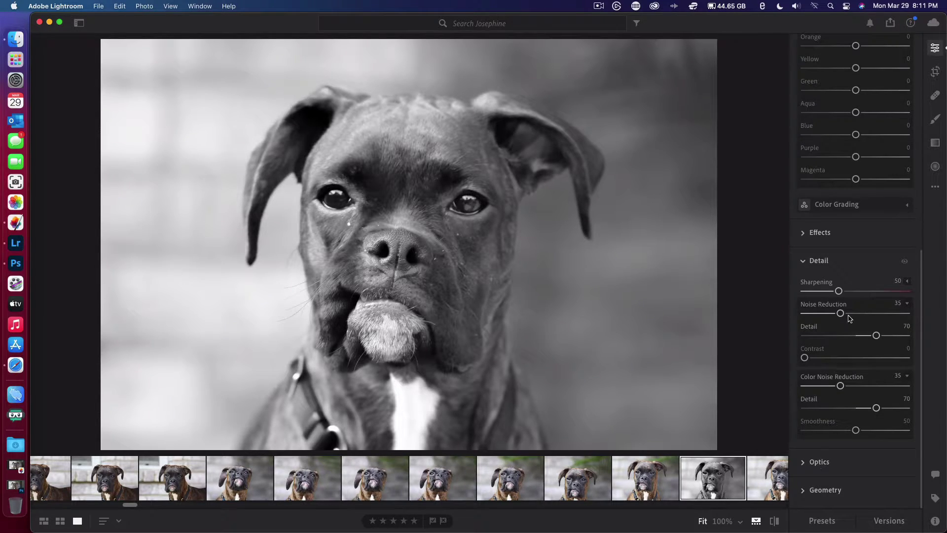
pyautogui.scroll(10, 855, 297)
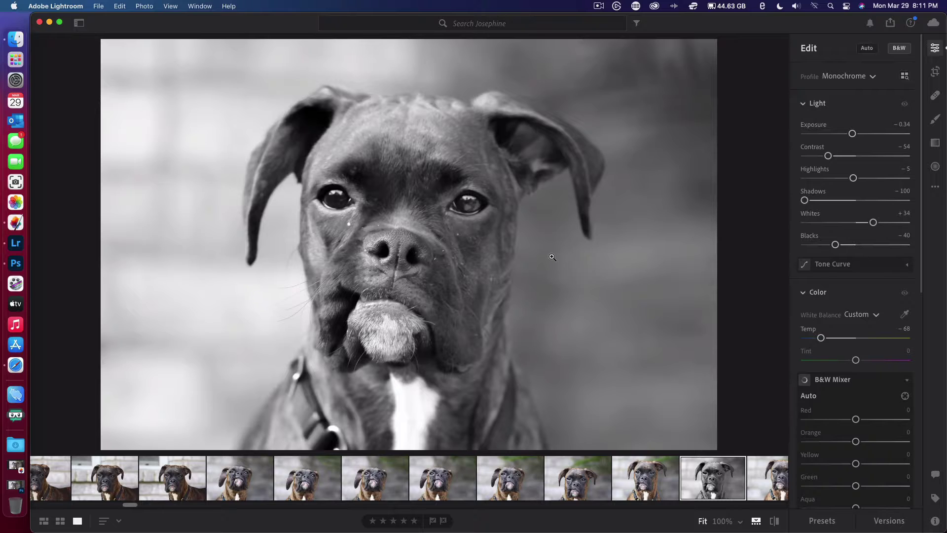
pyautogui.click(935, 95)
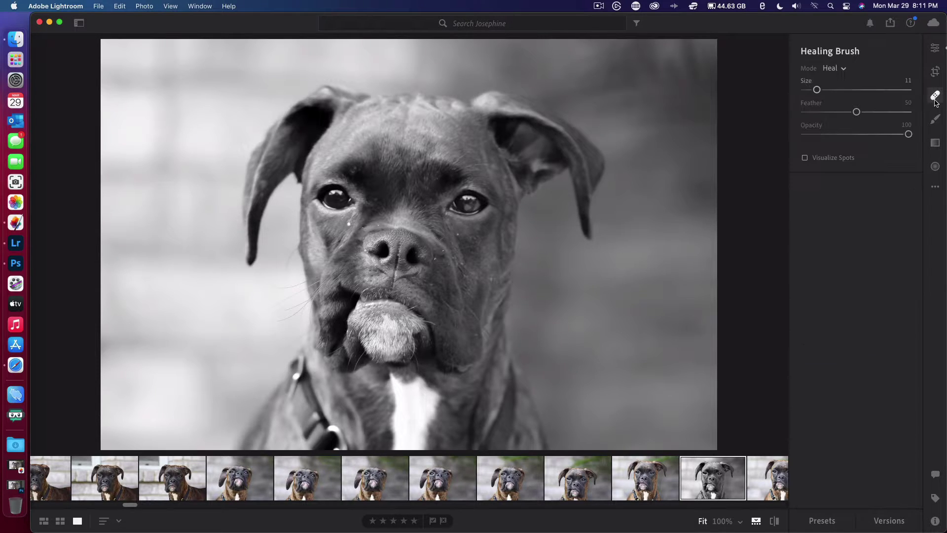
pyautogui.press('z')
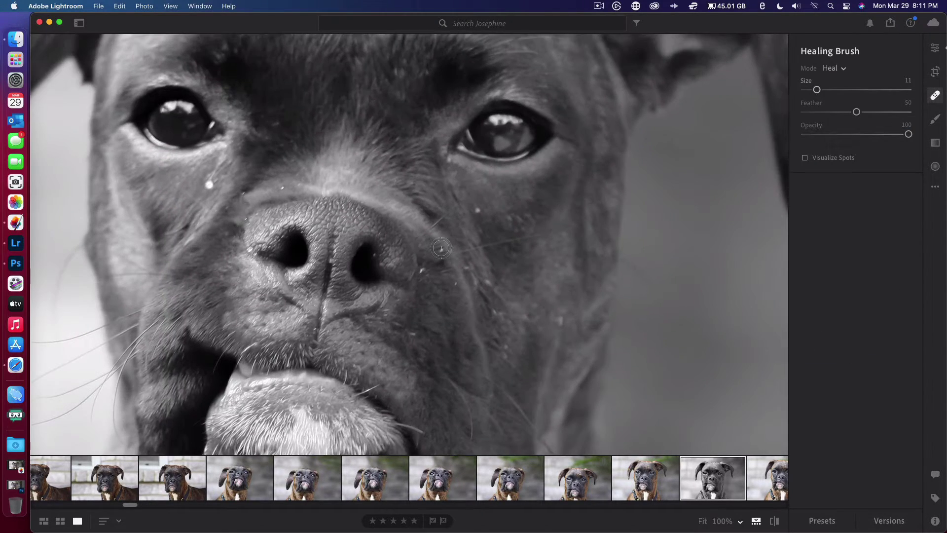
pyautogui.scroll(3, 441, 248)
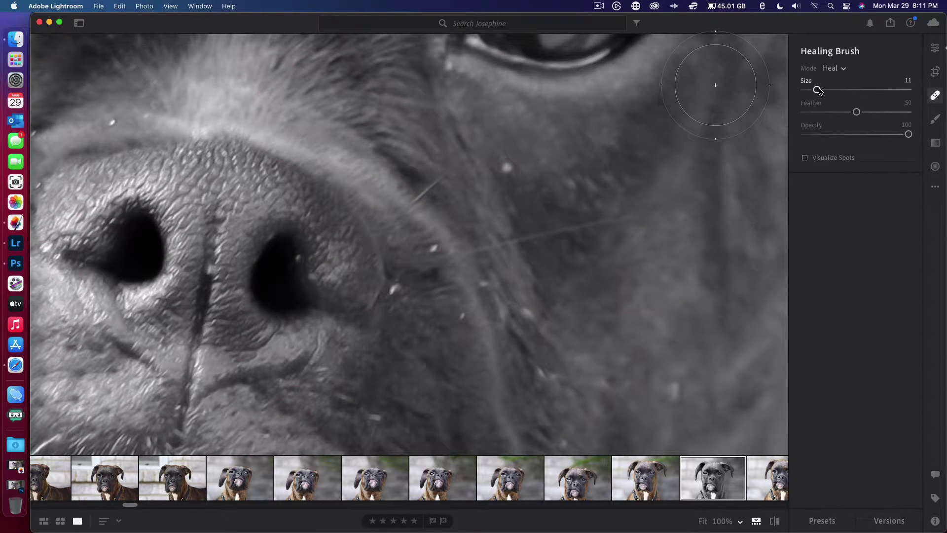
pyautogui.moveTo(816, 90); pyautogui.dragTo(811, 93)
pyautogui.click(508, 167)
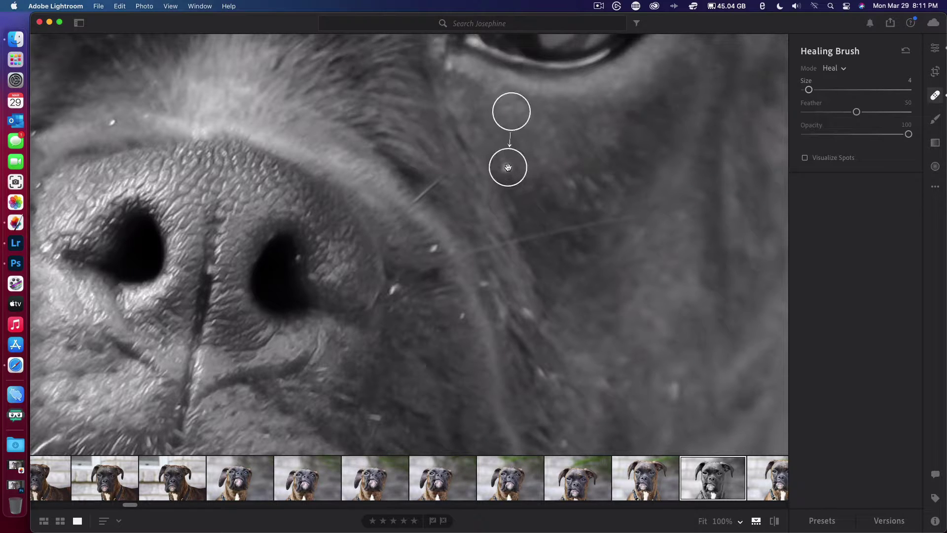
pyautogui.click(462, 316)
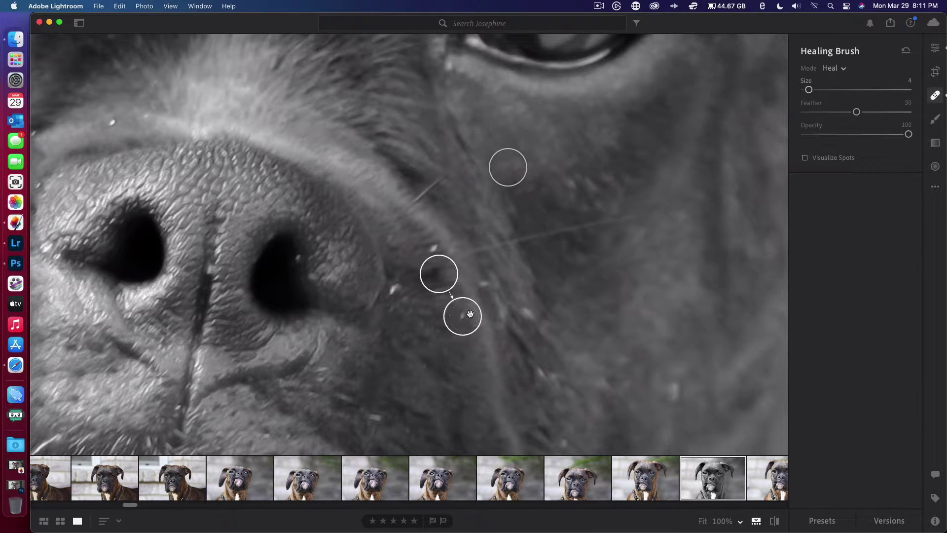
pyautogui.click(485, 283)
pyautogui.click(433, 248)
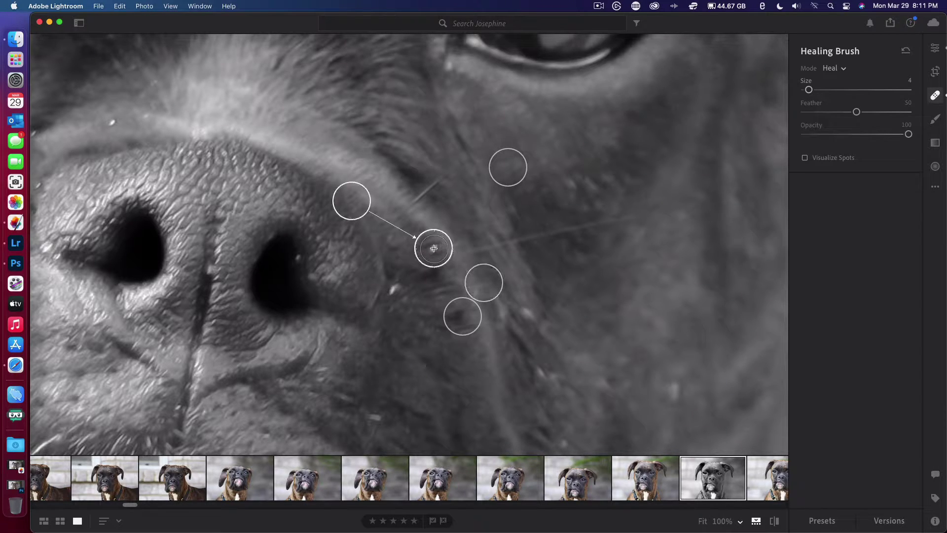
pyautogui.click(394, 291)
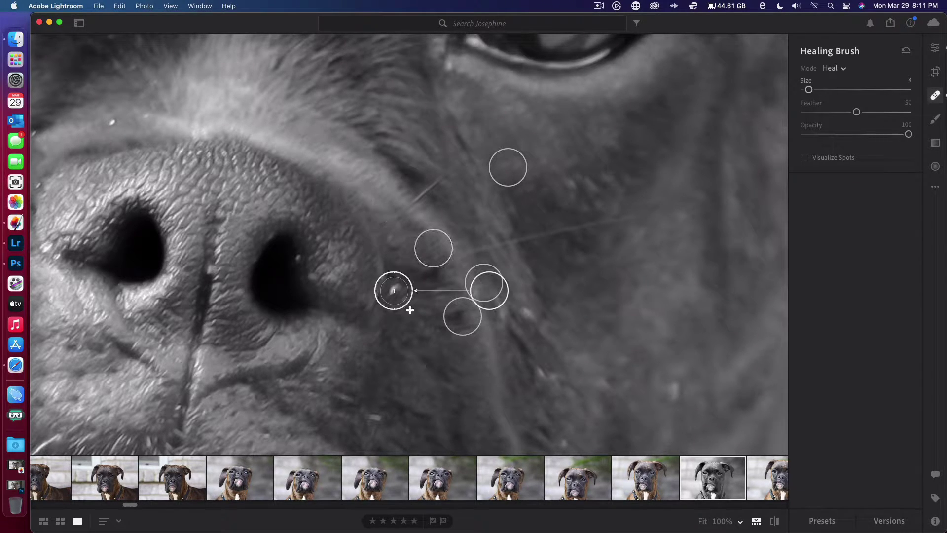
# Reduce the Healing Brush size to 3 and heal the light speck just above the dog's nose.
pyautogui.press('[')
pyautogui.press('[')
pyautogui.press('[')
pyautogui.press('[')
pyautogui.press(']')
pyautogui.click(112, 121)
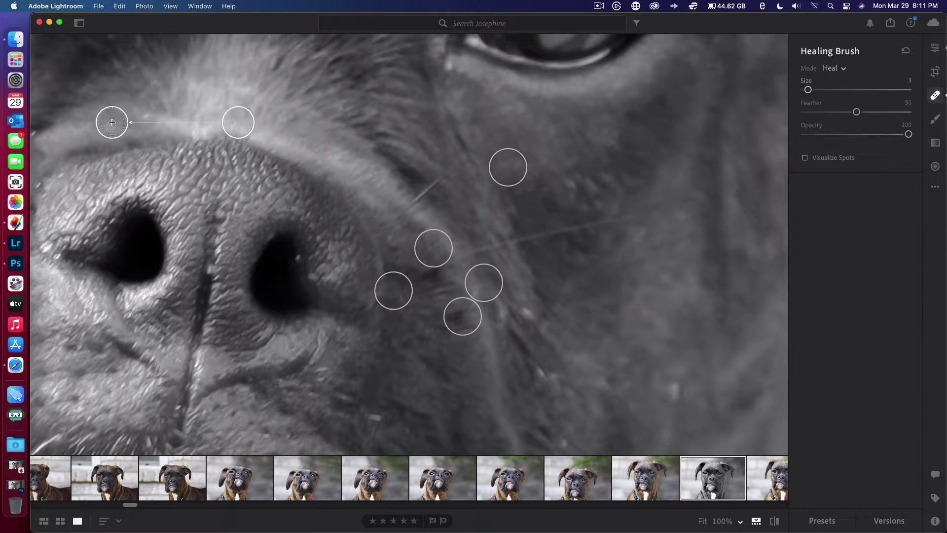
# Heal the bright round spot below the dog's right eye with the Healing Brush at size 4 and close the tool.
pyautogui.press(']')
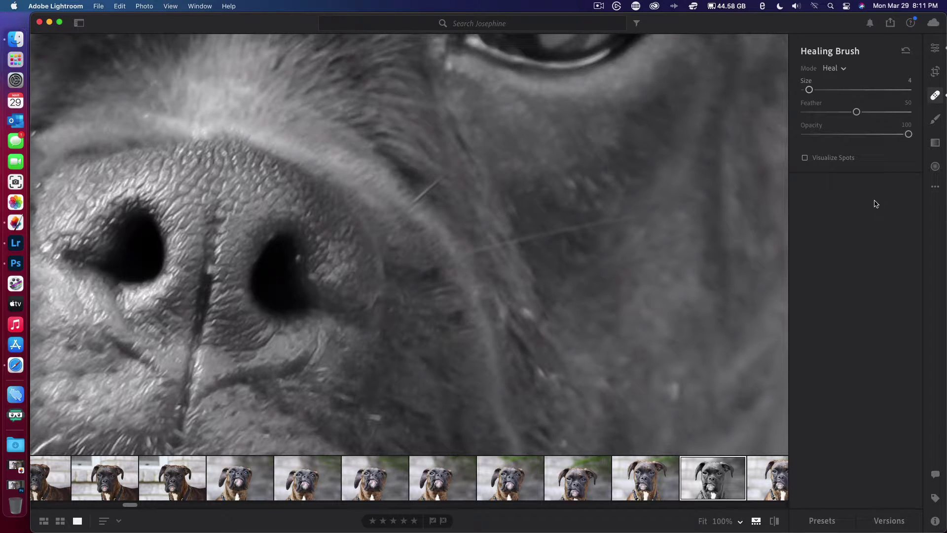
pyautogui.click(935, 95)
pyautogui.click(381, 306)
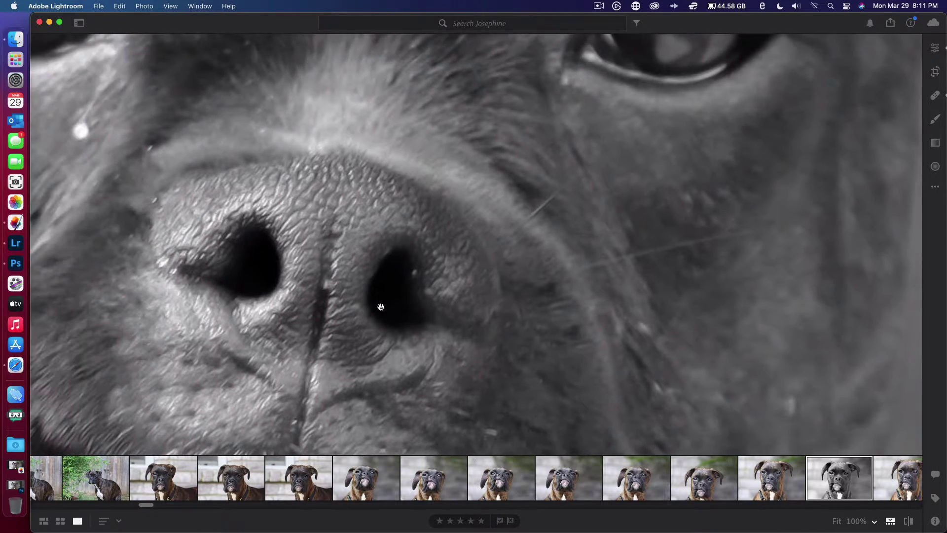
pyautogui.click(380, 307)
pyautogui.click(379, 303)
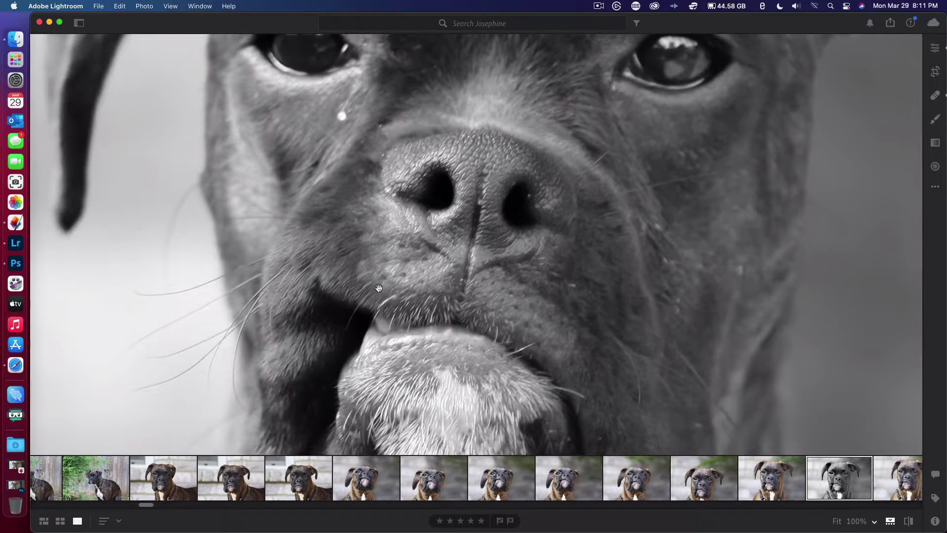
pyautogui.scroll(2, 377, 213)
pyautogui.click(377, 213)
pyautogui.click(429, 276)
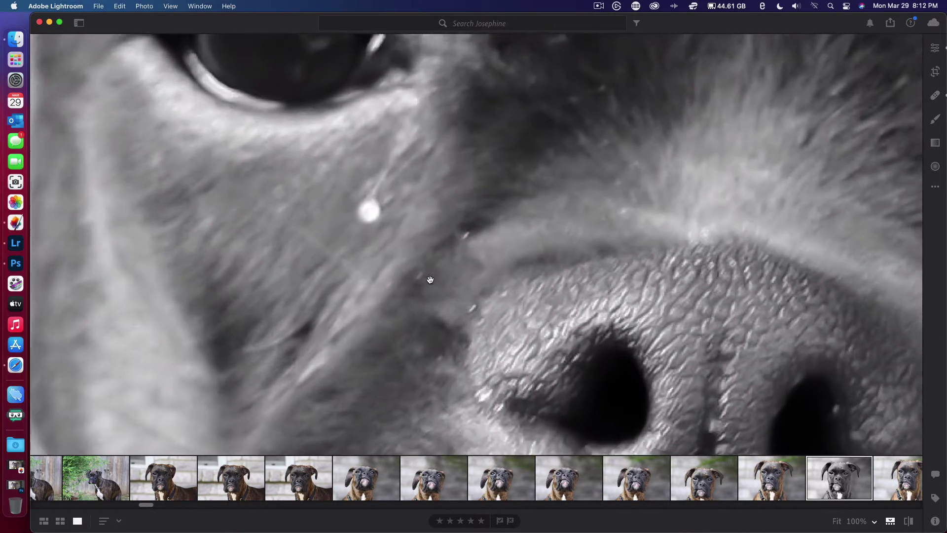
pyautogui.scroll(2, 408, 240)
pyautogui.click(935, 95)
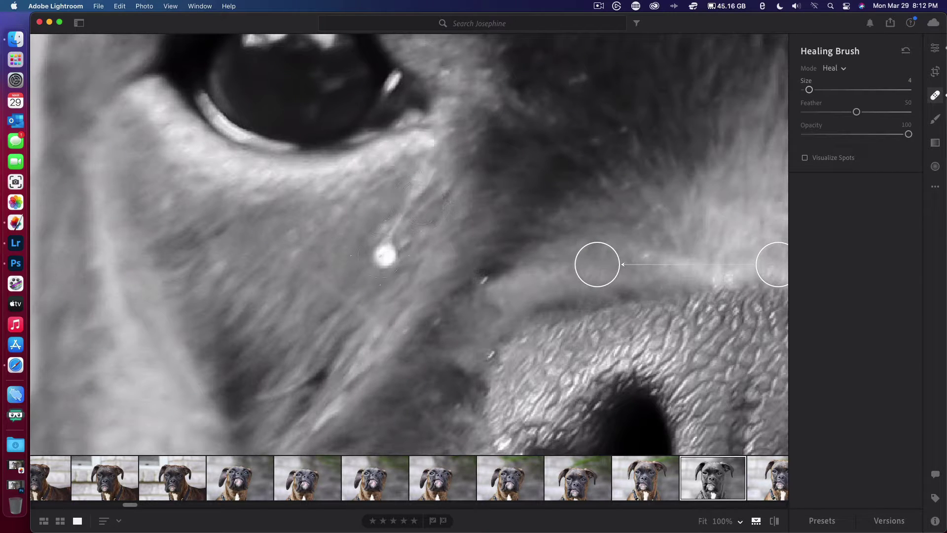
pyautogui.click(384, 256)
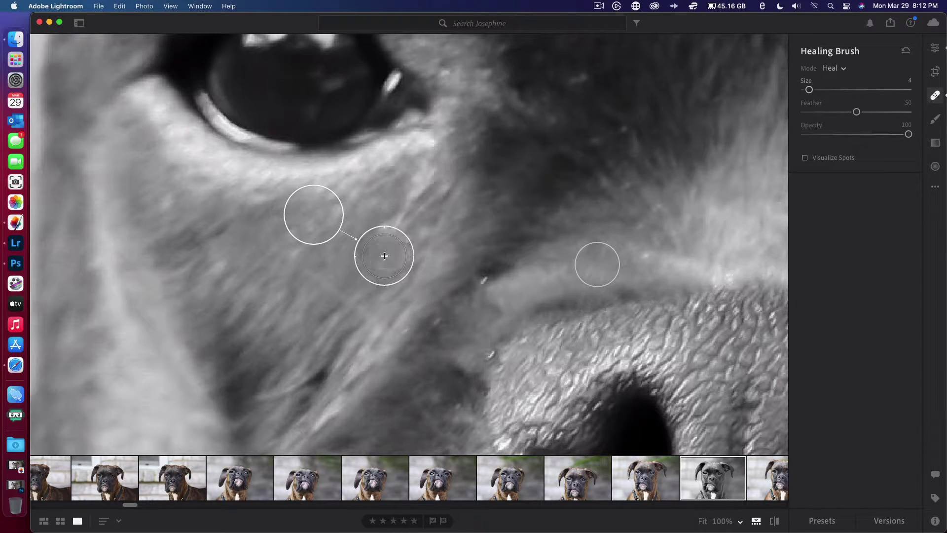
pyautogui.click(935, 95)
pyautogui.click(607, 248)
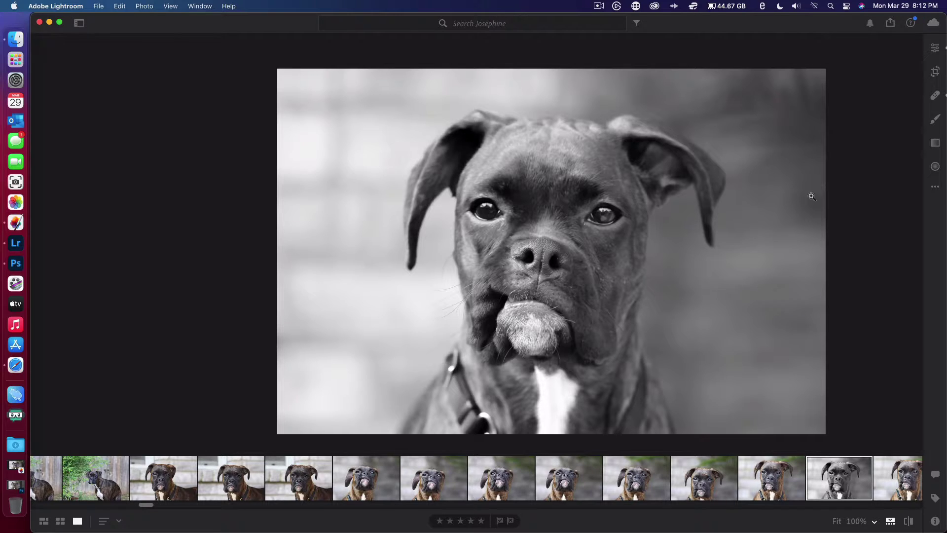
# Darken the photo by setting the exposure to -0.91, and close the edit settings.
pyautogui.click(935, 47)
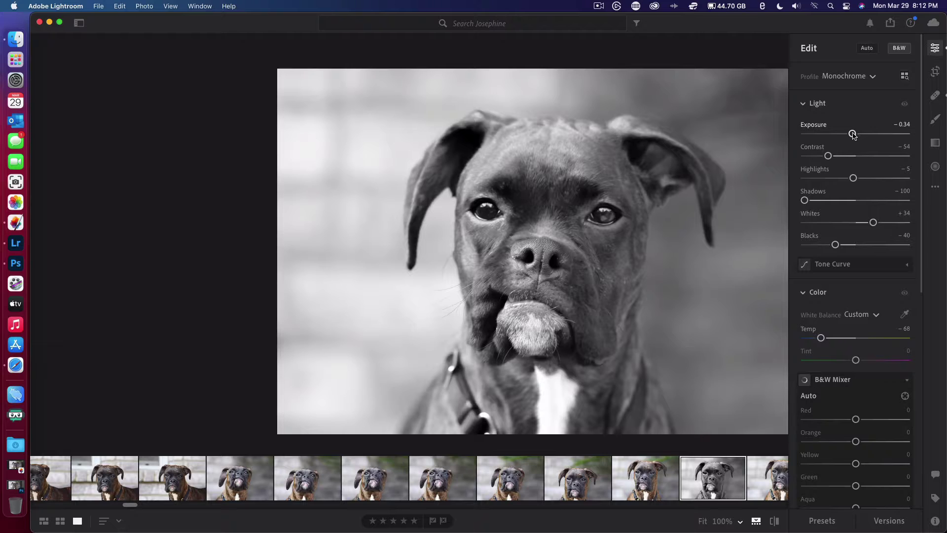
pyautogui.moveTo(853, 136); pyautogui.dragTo(846, 136)
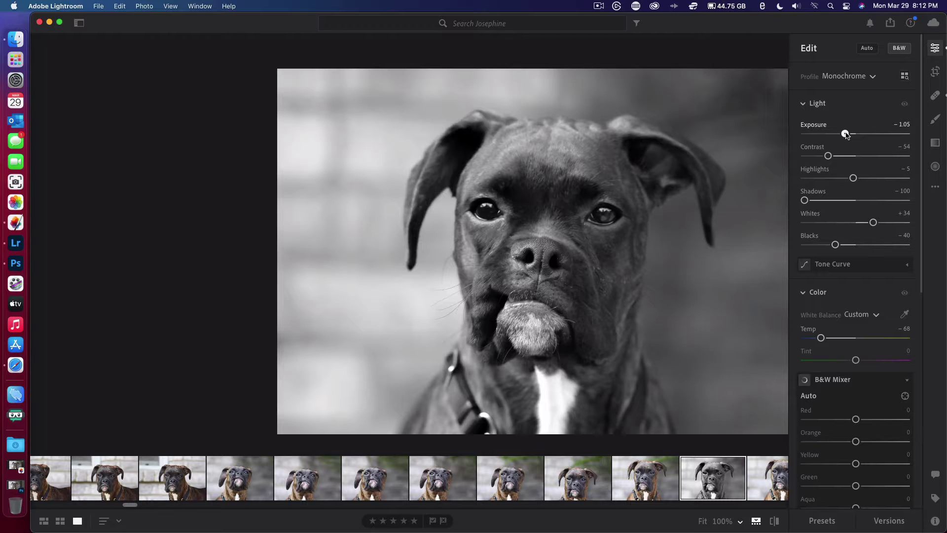
pyautogui.moveTo(846, 135); pyautogui.dragTo(846, 136)
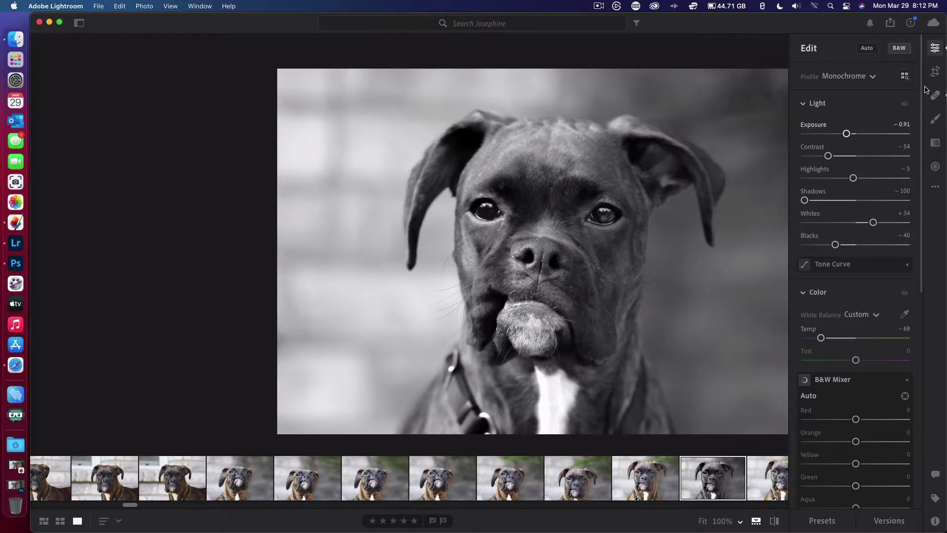
pyautogui.click(935, 48)
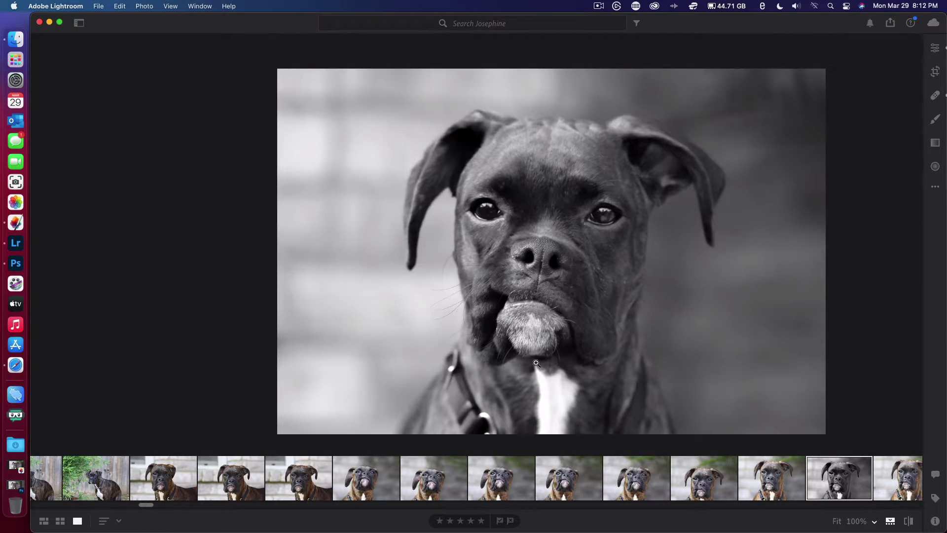
# Export the photo to the Desktop as a full-size JPG at 100% quality with all metadata and Adobe RGB color space.
pyautogui.click(98, 7)
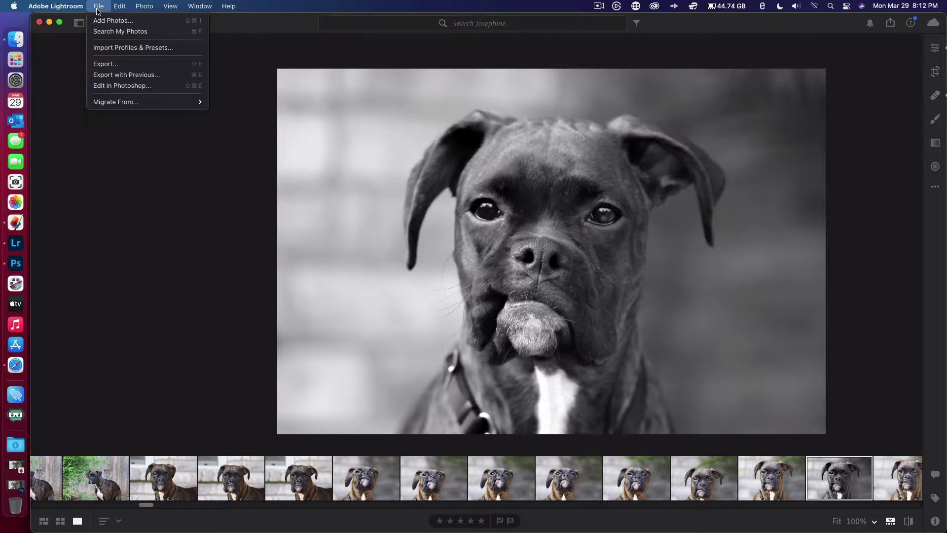
pyautogui.click(129, 65)
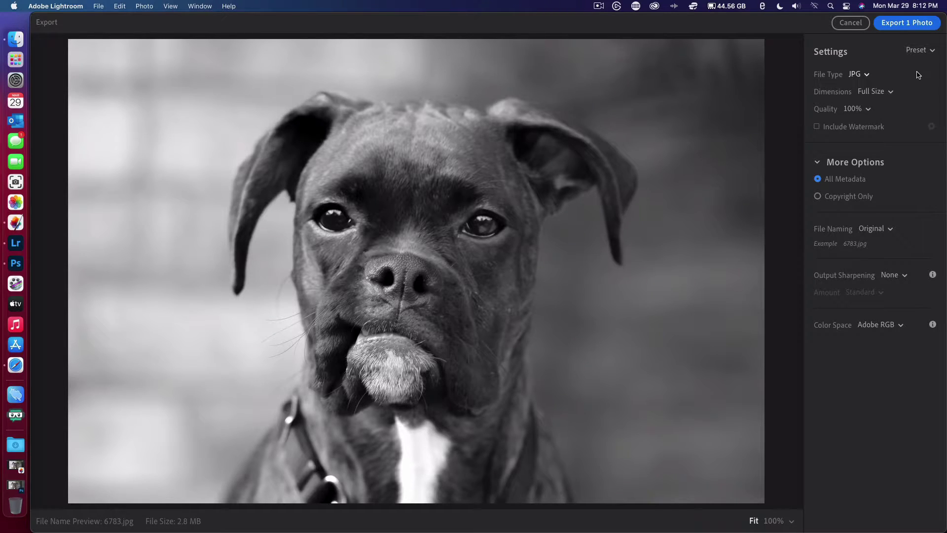
pyautogui.click(906, 23)
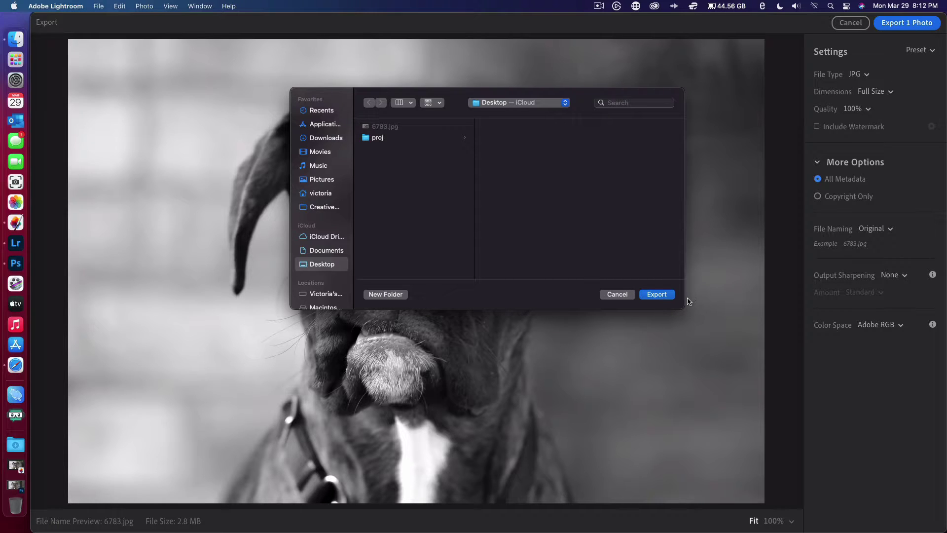
pyautogui.click(661, 294)
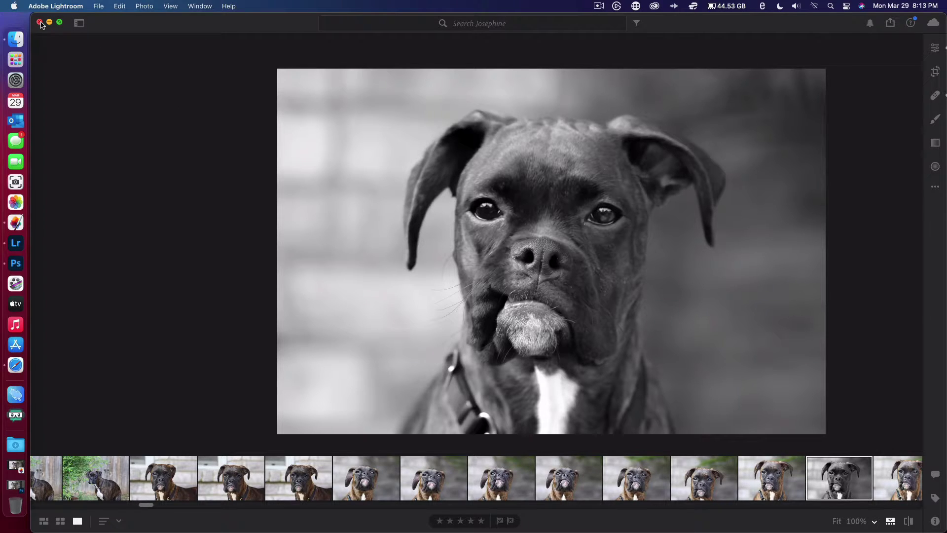
# Put Lightroom away, switch to Photoshop with 6783.jpg open, and reposition and resize its window so all panels fit the screen.
pyautogui.press('super+h')
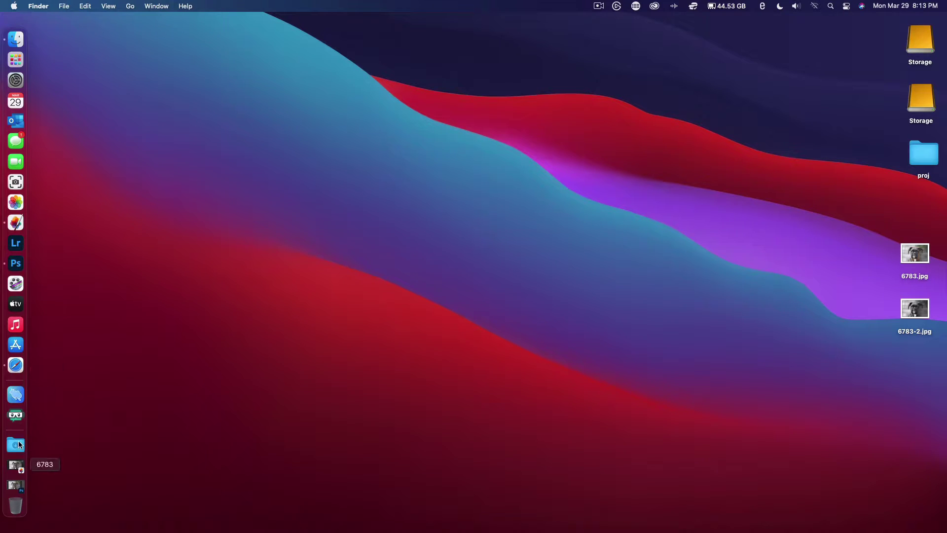
pyautogui.click(15, 267)
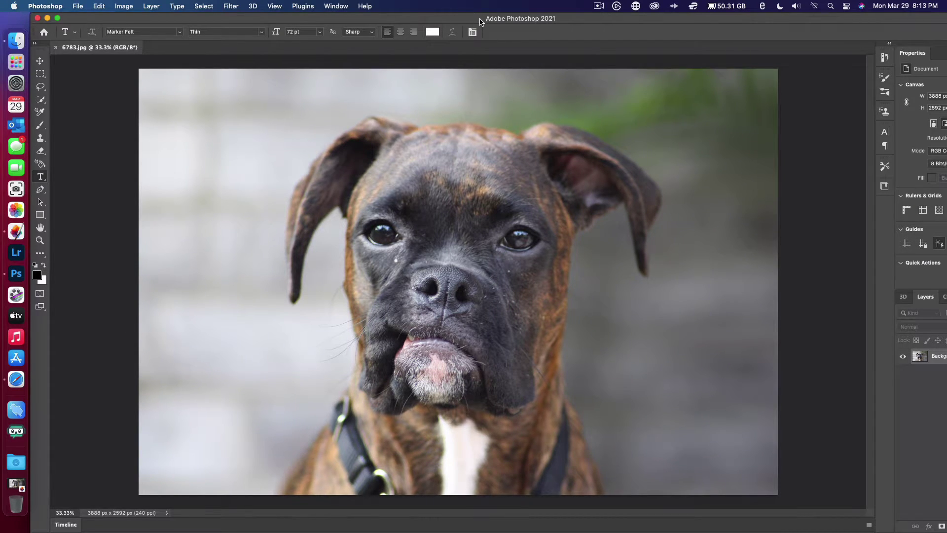
pyautogui.moveTo(479, 22); pyautogui.dragTo(476, 21)
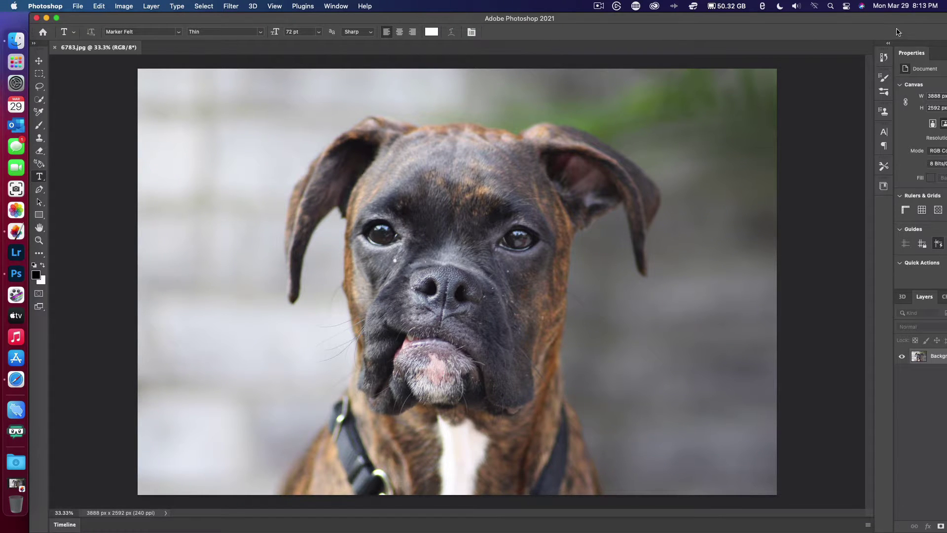
pyautogui.moveTo(896, 25); pyautogui.dragTo(813, 28)
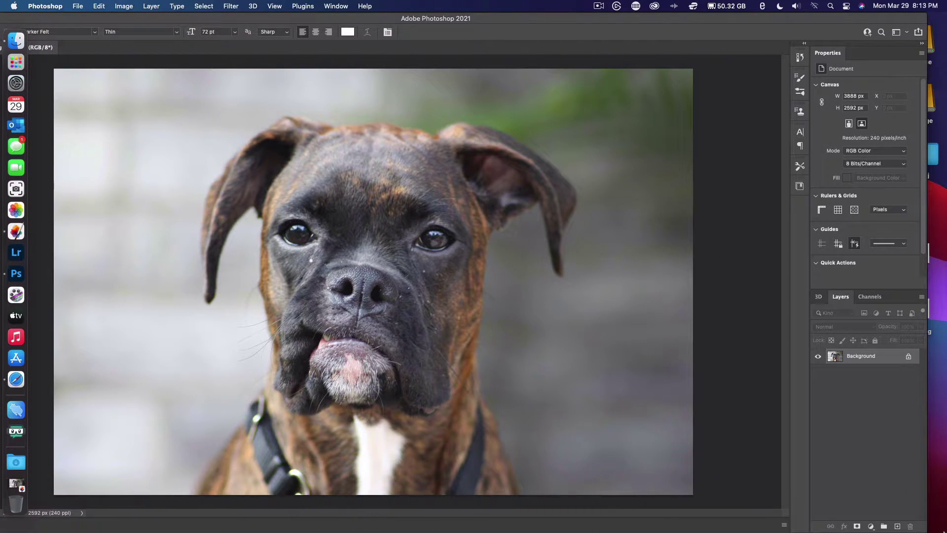
pyautogui.moveTo(921, 530); pyautogui.dragTo(819, 468)
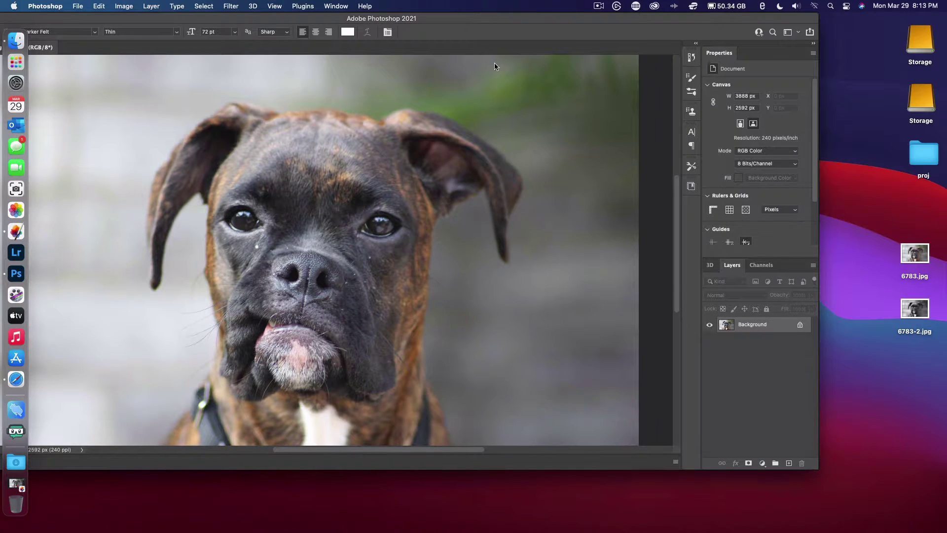
pyautogui.moveTo(468, 19); pyautogui.dragTo(549, 7)
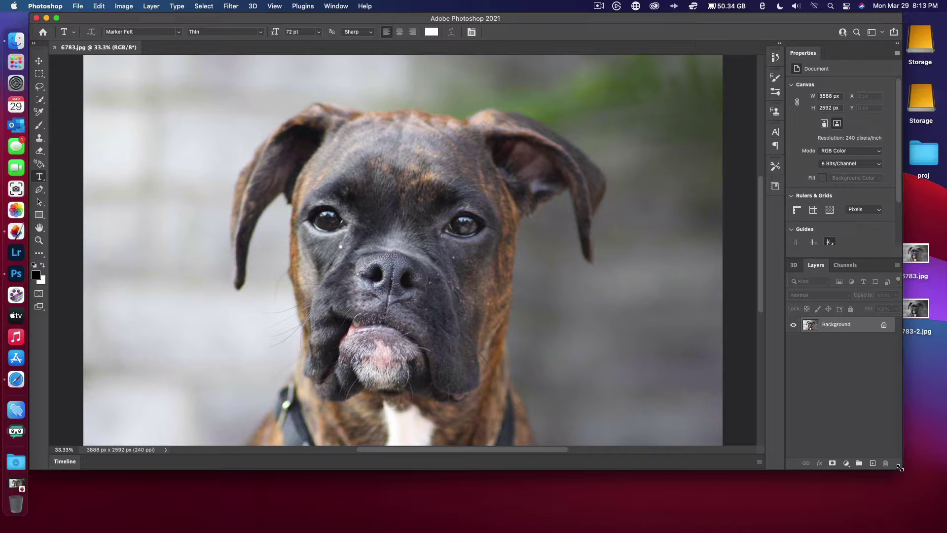
pyautogui.moveTo(901, 471); pyautogui.dragTo(944, 530)
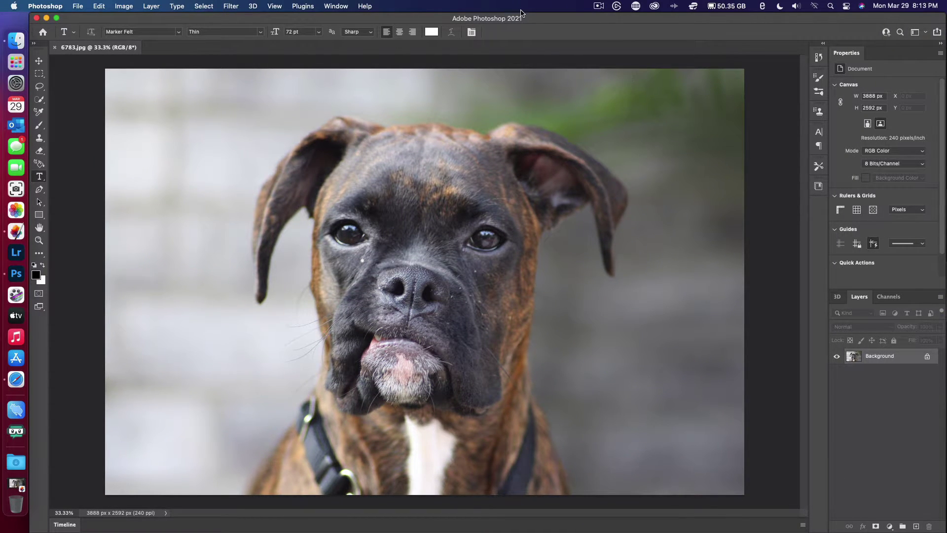
# Add a Black & White adjustment layer above the Background layer of the dog photo.
pyautogui.click(151, 6)
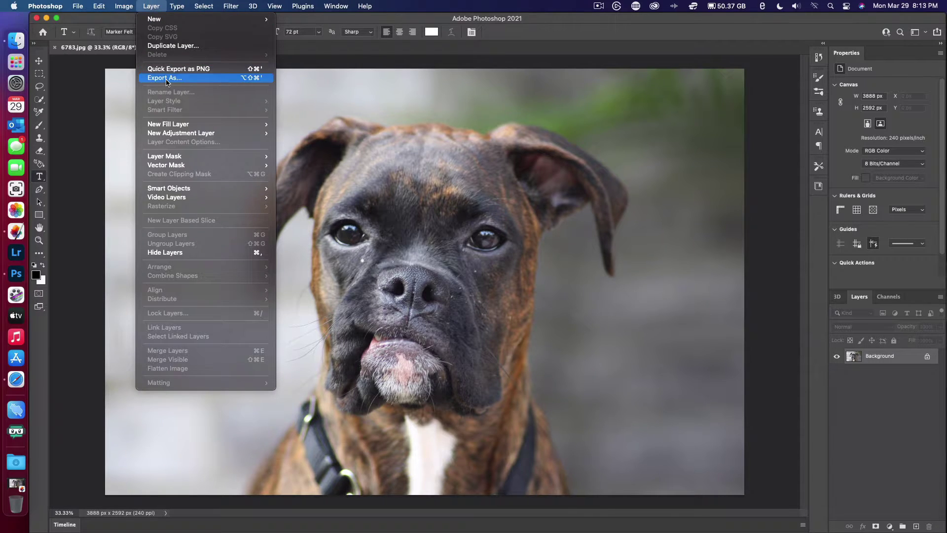
pyautogui.moveTo(184, 137)
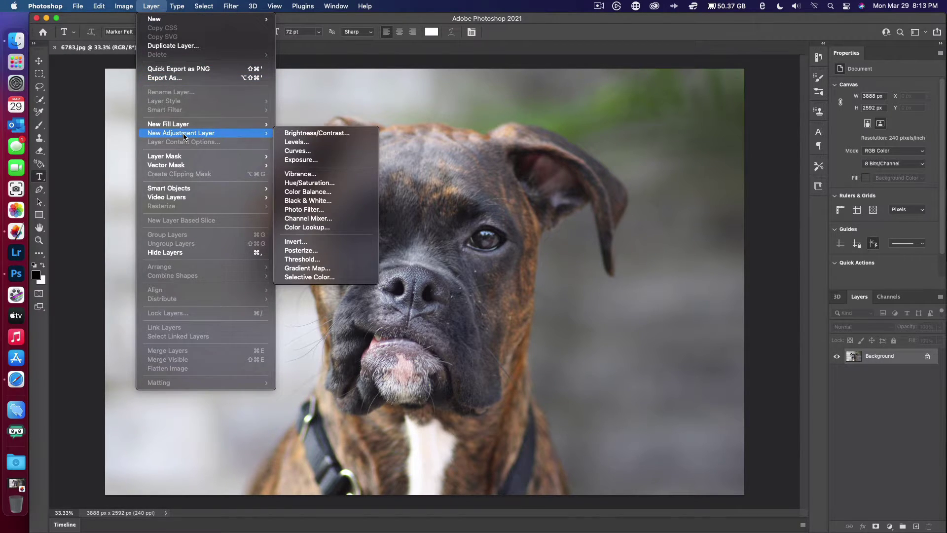
pyautogui.click(299, 202)
pyautogui.click(573, 252)
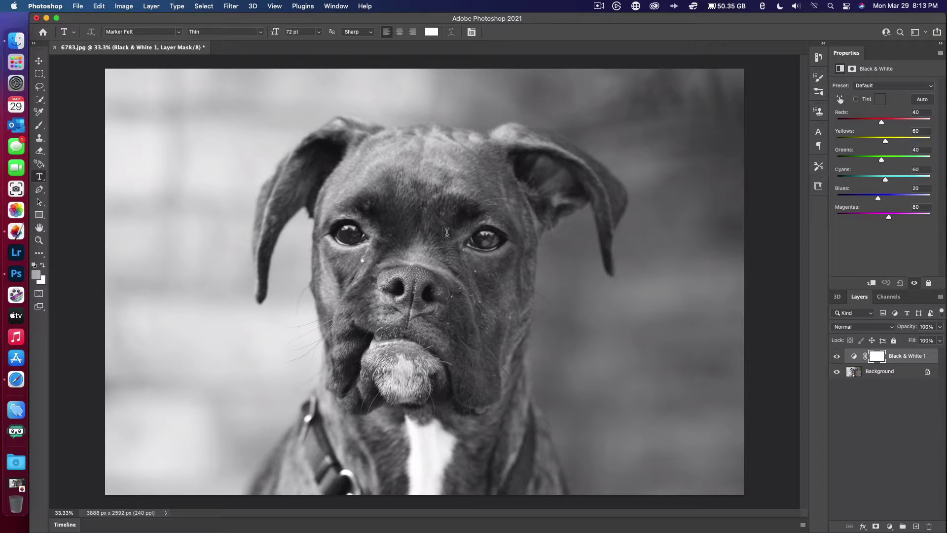
# Adjust the Black & White layer's color mix: Reds -174, Yellows 50, Cyans -29, Blues -87 and Magentas -16.
pyautogui.scroll(10, 437, 237)
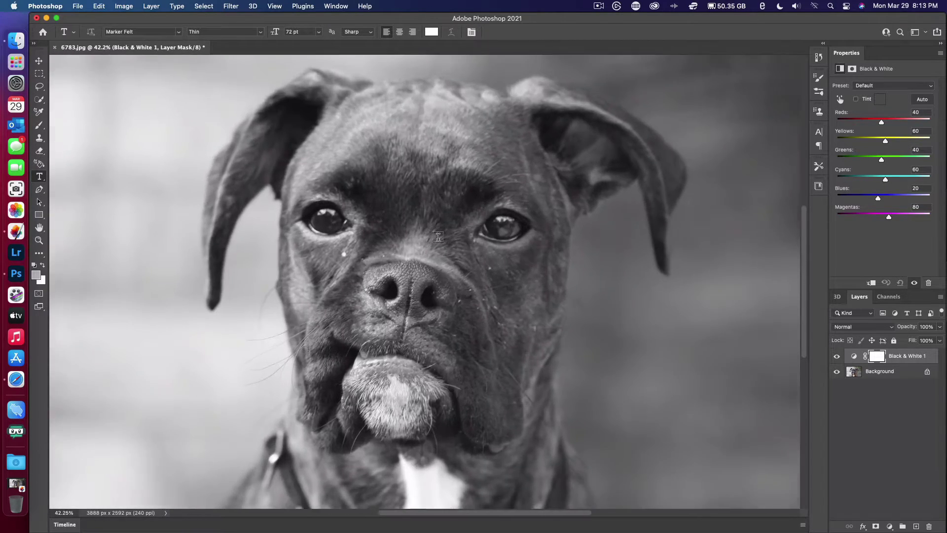
pyautogui.scroll(-10, 438, 237)
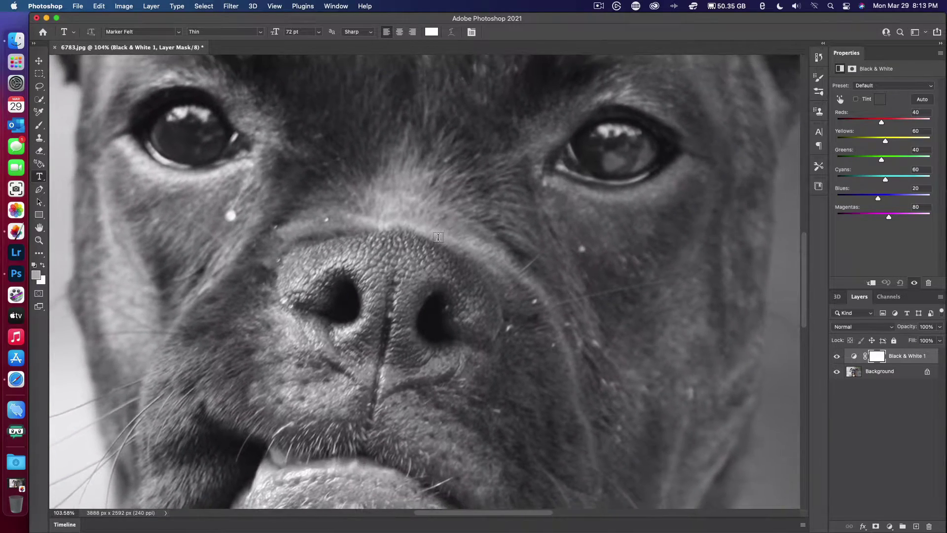
pyautogui.scroll(-8, 426, 252)
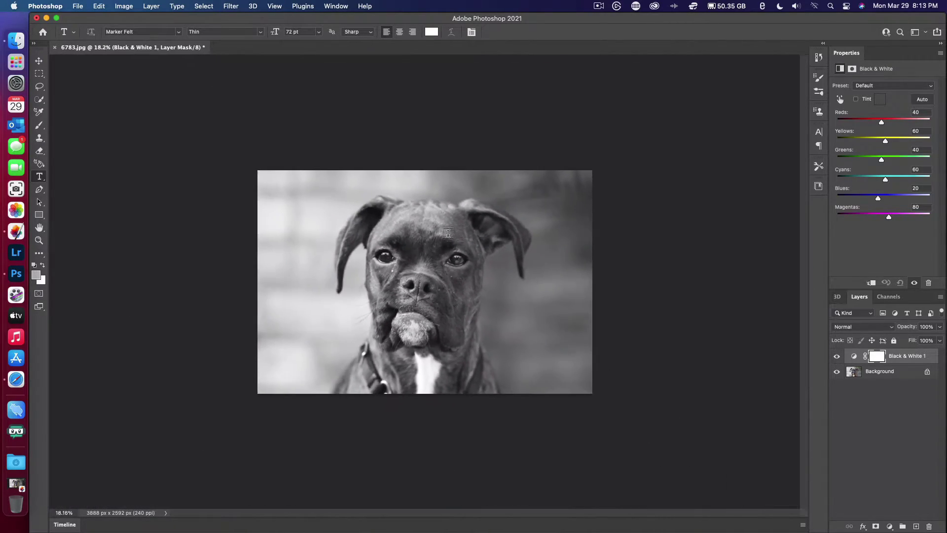
pyautogui.scroll(2, 410, 311)
pyautogui.scroll(4, 410, 311)
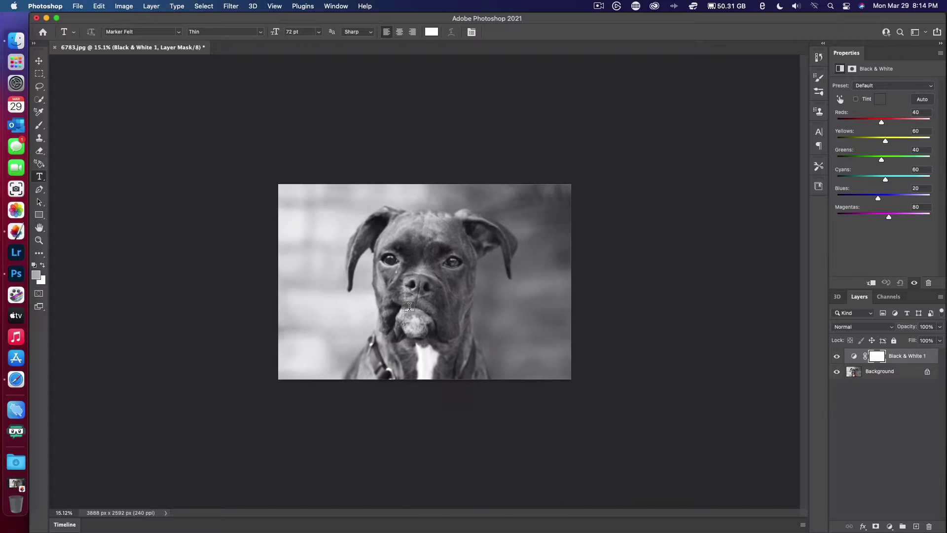
pyautogui.scroll(6, 409, 306)
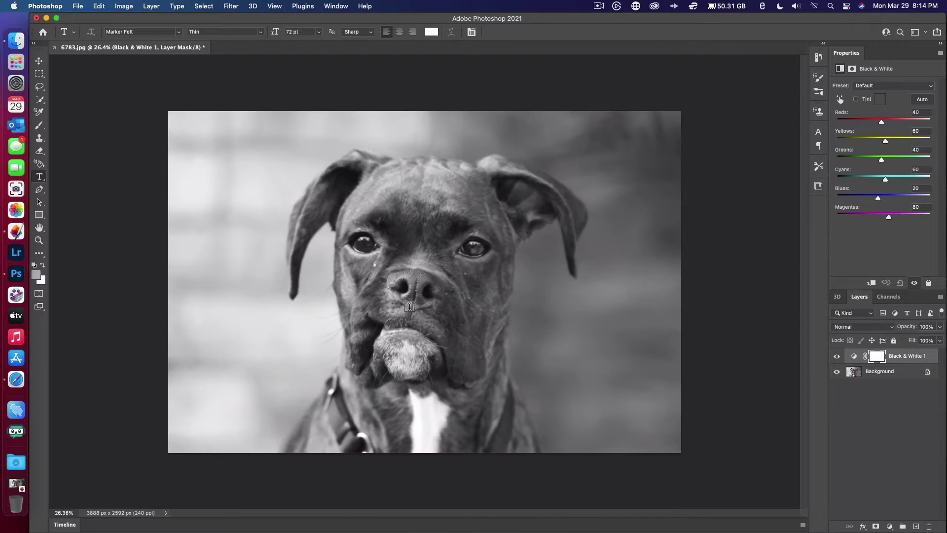
pyautogui.scroll(-1, 455, 277)
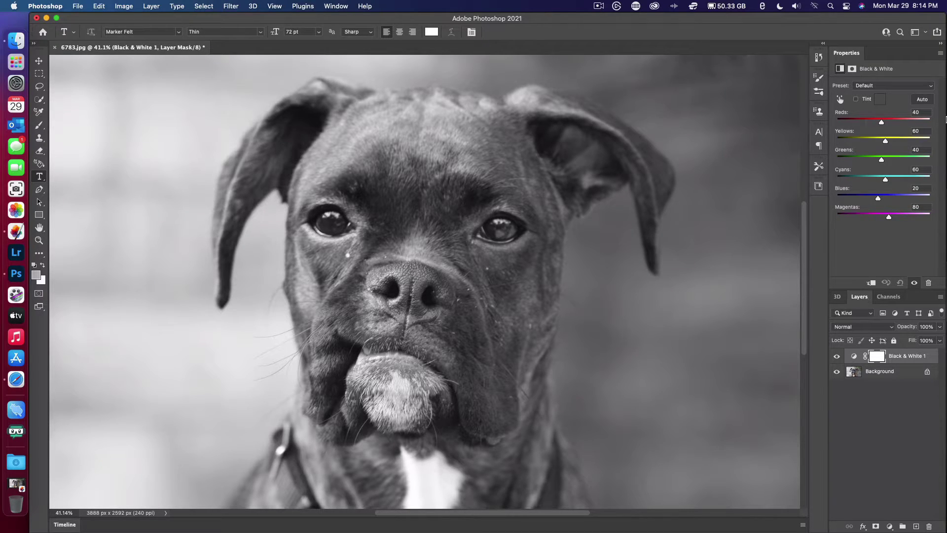
pyautogui.moveTo(882, 121); pyautogui.dragTo(888, 159)
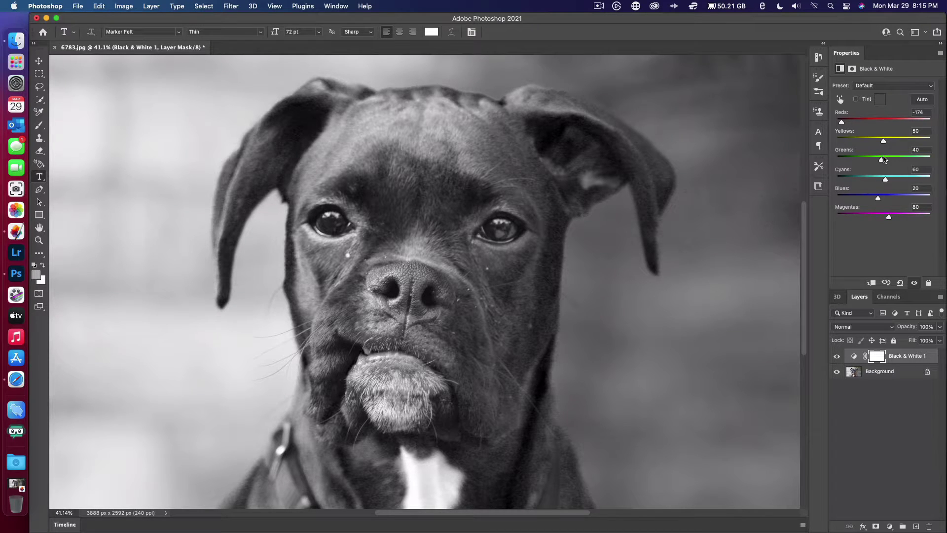
pyautogui.moveTo(886, 180)
pyautogui.mouseDown()
pyautogui.moveTo(842, 182)
pyautogui.moveTo(908, 181)
pyautogui.moveTo(869, 184)
pyautogui.mouseUp()
pyautogui.moveTo(879, 200); pyautogui.dragTo(870, 227)
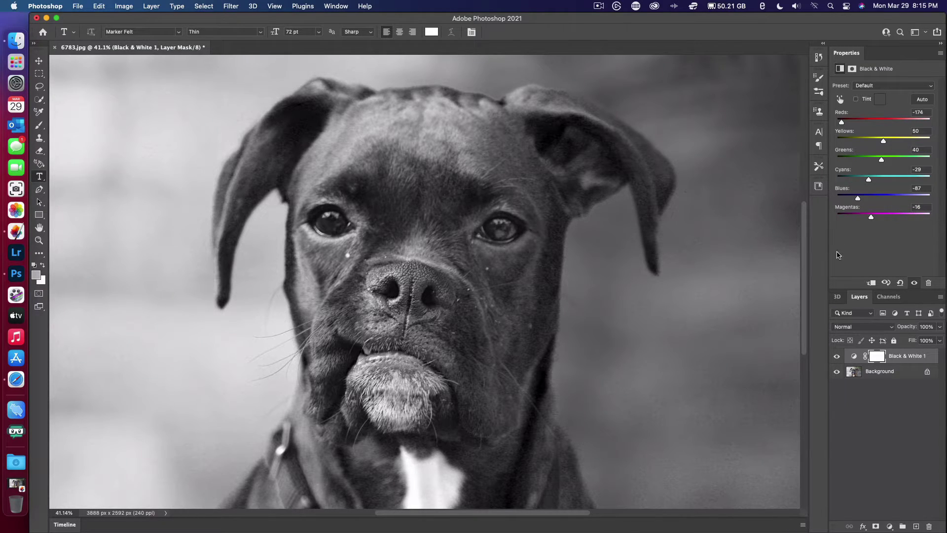
# Set the Black & White layer's Reds to -74 to brighten the dog's red tones.
pyautogui.press('super+minus')
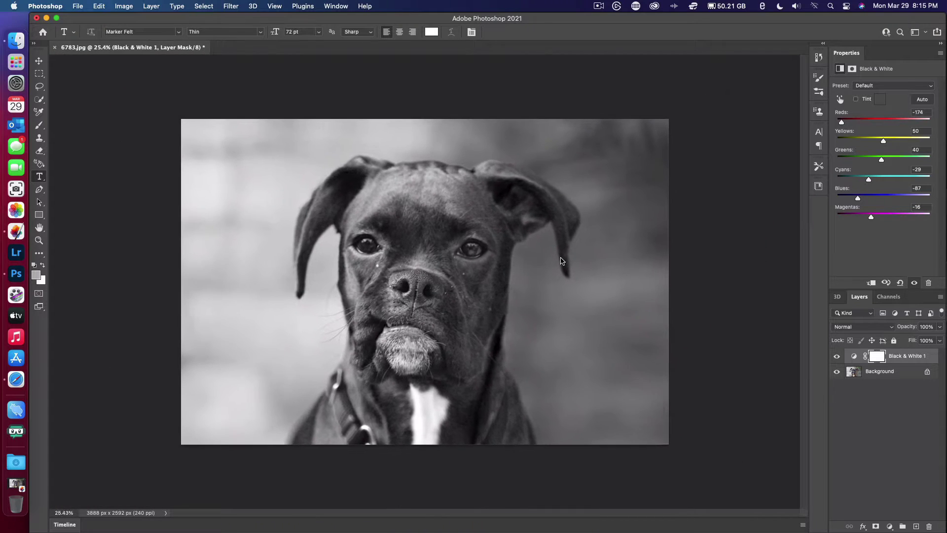
pyautogui.scroll(5, 561, 261)
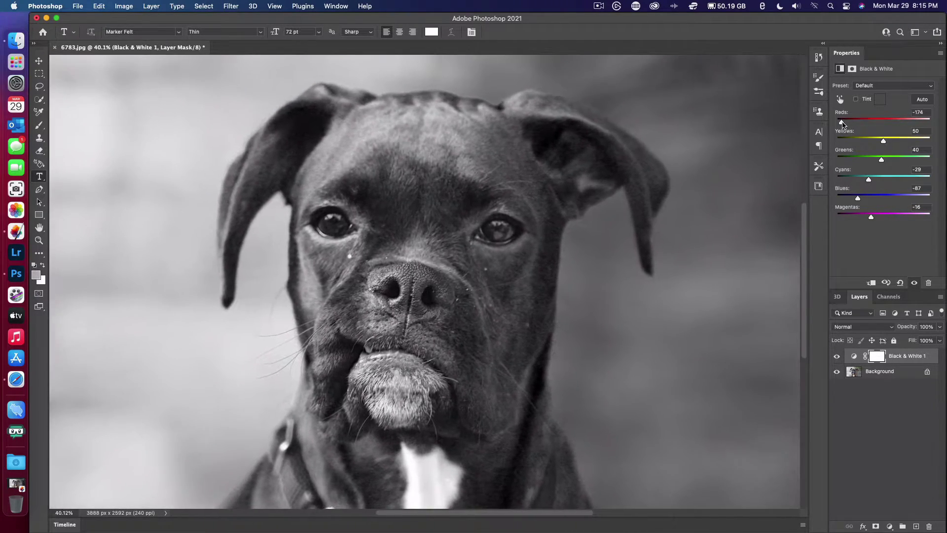
pyautogui.moveTo(841, 121); pyautogui.dragTo(860, 128)
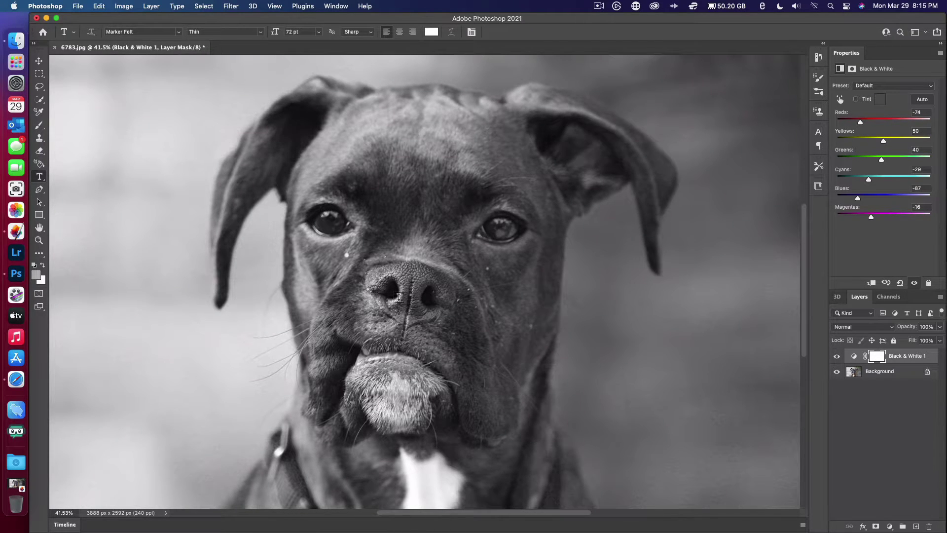
pyautogui.scroll(-3, 329, 315)
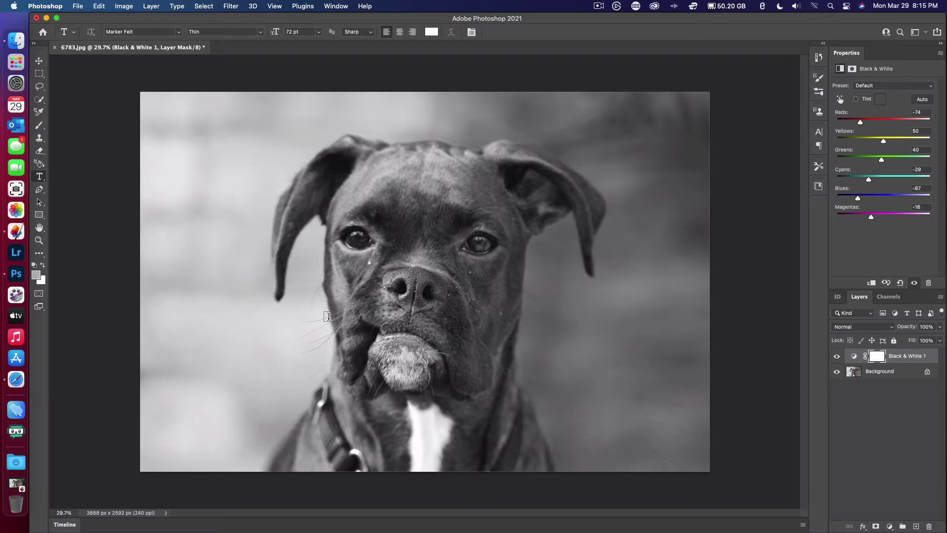
pyautogui.scroll(1, 740, 351)
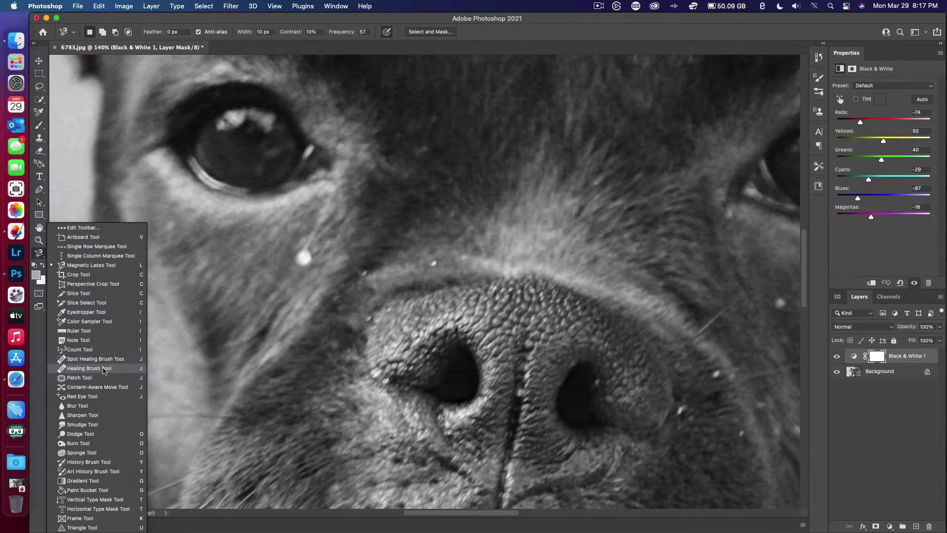
# Try to heal the white spot below the dog's eye with the Healing Brush, sampling a source from nearby fur.
pyautogui.click(110, 360)
pyautogui.click(306, 259)
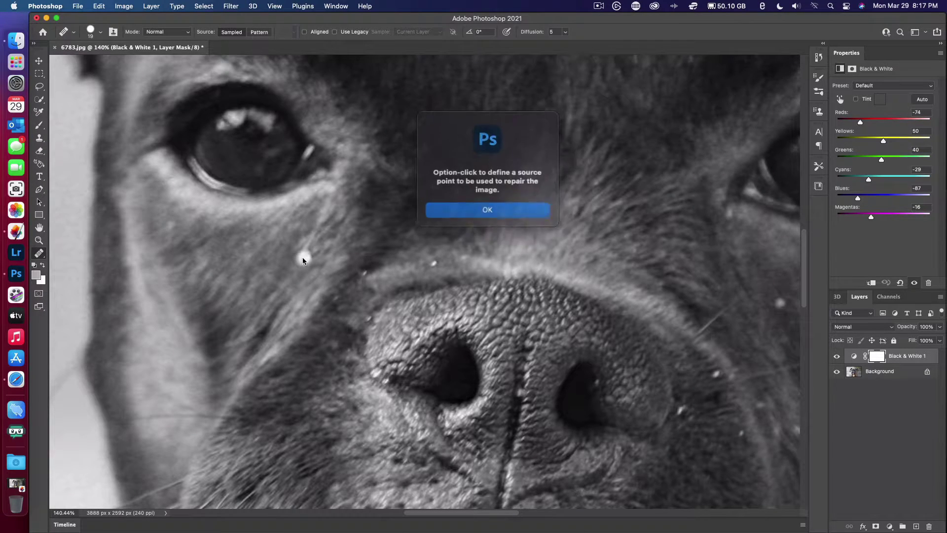
pyautogui.click(484, 205)
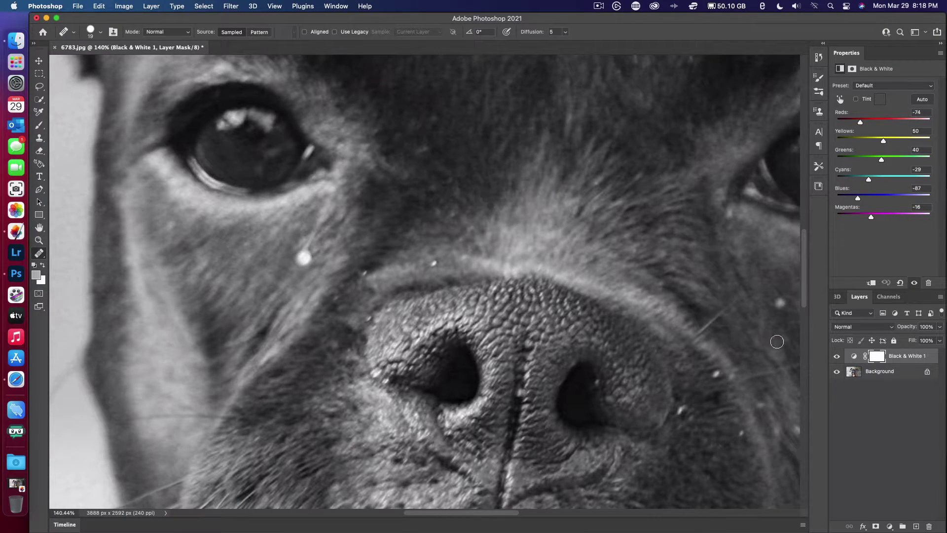
pyautogui.click(305, 251)
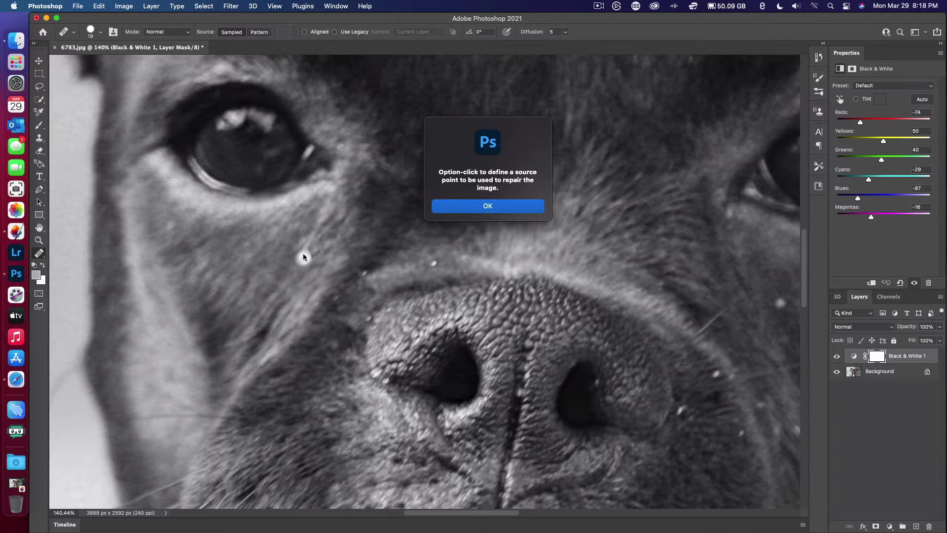
pyautogui.click(505, 207)
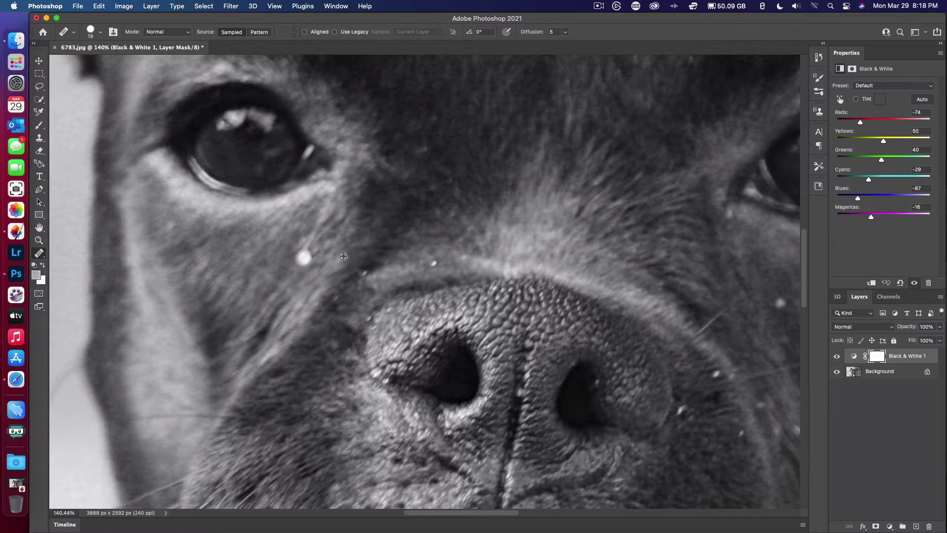
pyautogui.keyDown('alt'); pyautogui.click(292, 269); pyautogui.keyUp('alt')
pyautogui.keyDown('alt'); pyautogui.click(277, 292); pyautogui.keyUp('alt')
pyautogui.click(305, 253)
# Undo the Black & White color mix changes and try again to heal the white spot below the dog's eye.
pyautogui.press('super+z')
pyautogui.press('super+z')
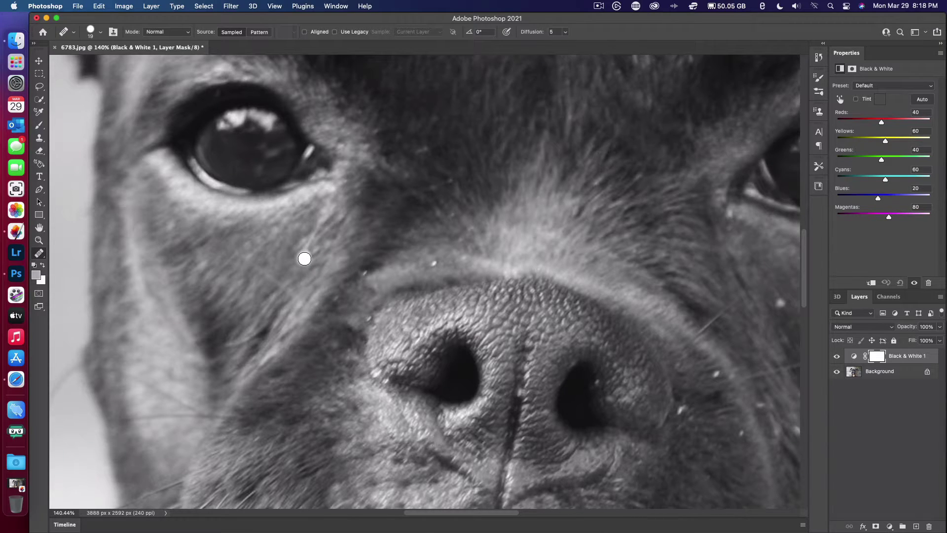
pyautogui.moveTo(305, 259)
pyautogui.mouseDown()
pyautogui.moveTo(315, 260)
pyautogui.moveTo(299, 253)
pyautogui.mouseUp()
pyautogui.click(101, 34)
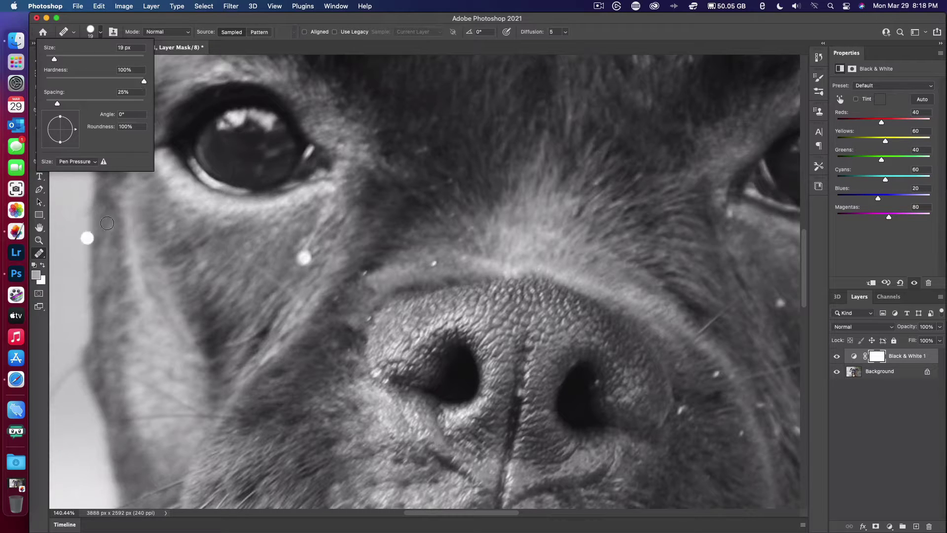
pyautogui.moveTo(308, 254); pyautogui.dragTo(304, 256)
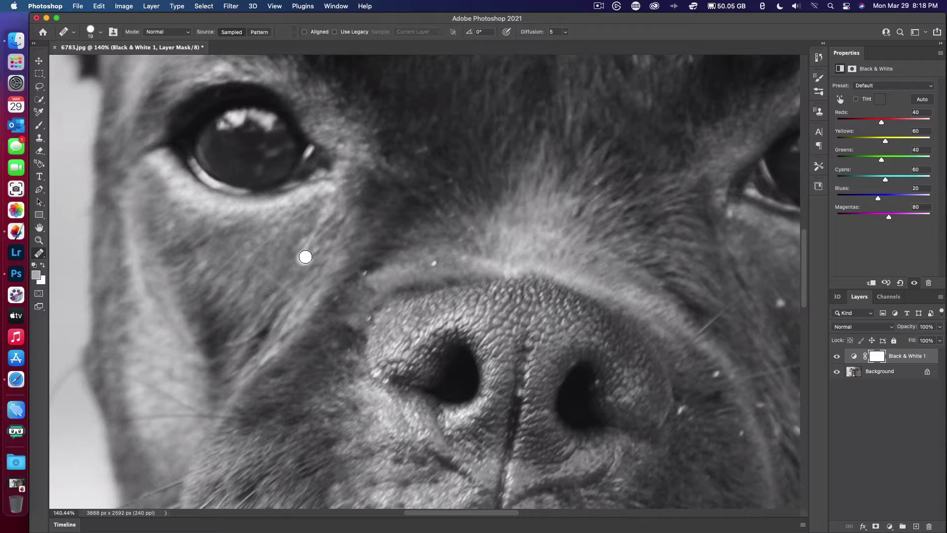
# Deselect all layers and try to heal the white speck beside the dog's nose with the Healing Brush.
pyautogui.hscroll(10, 697, 382)
pyautogui.scroll(-2, 697, 381)
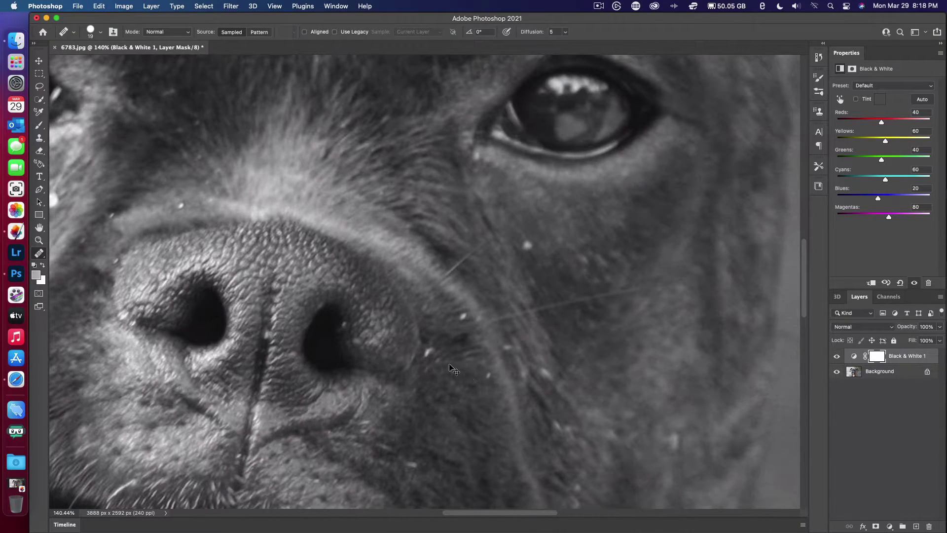
pyautogui.press('super+alt+shift+a')
pyautogui.click(429, 352)
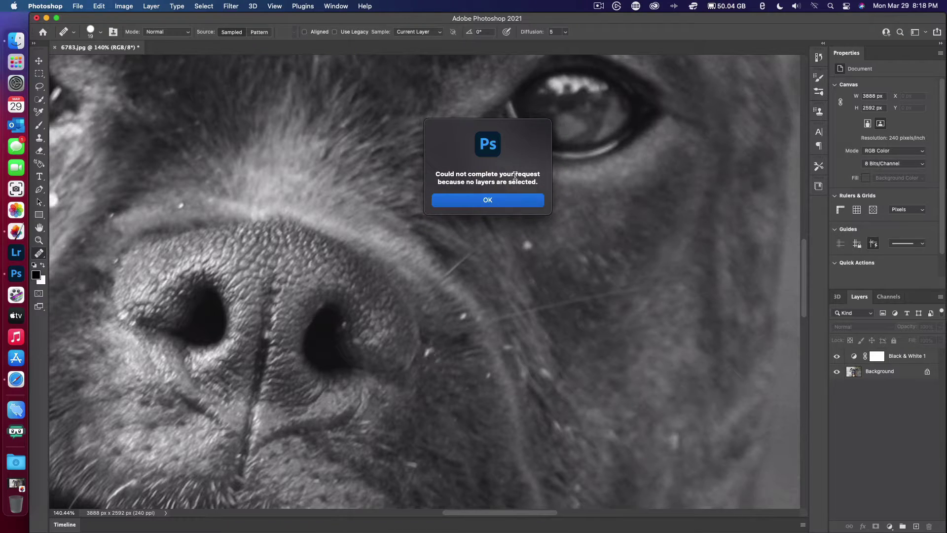
pyautogui.click(499, 202)
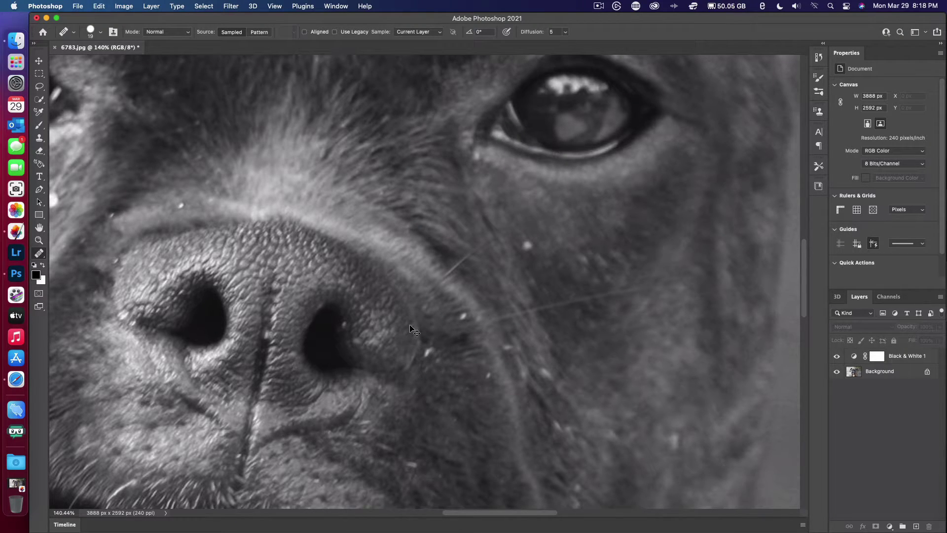
# Undo the last change, and redo it to bring back the Black & White adjustment layer.
pyautogui.press('super+z')
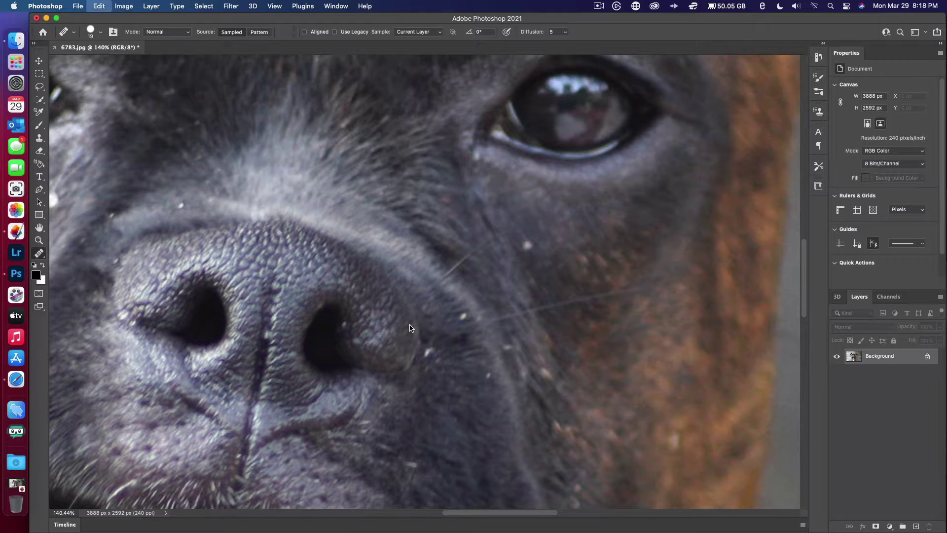
pyautogui.click(98, 6)
pyautogui.click(124, 27)
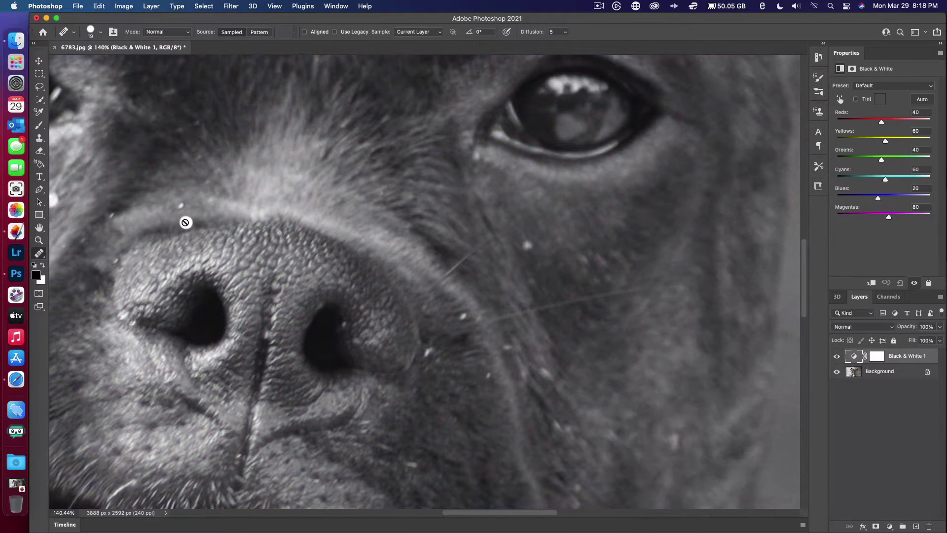
# Switch to the Spot Healing Brush and select the Background layer as the one to retouch.
pyautogui.scroll(-10, 185, 222)
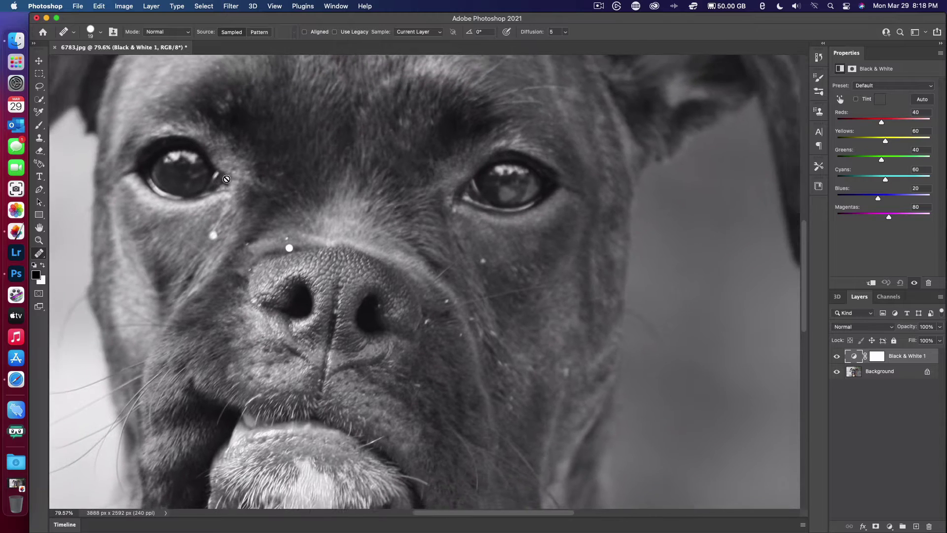
pyautogui.scroll(-6, 226, 178)
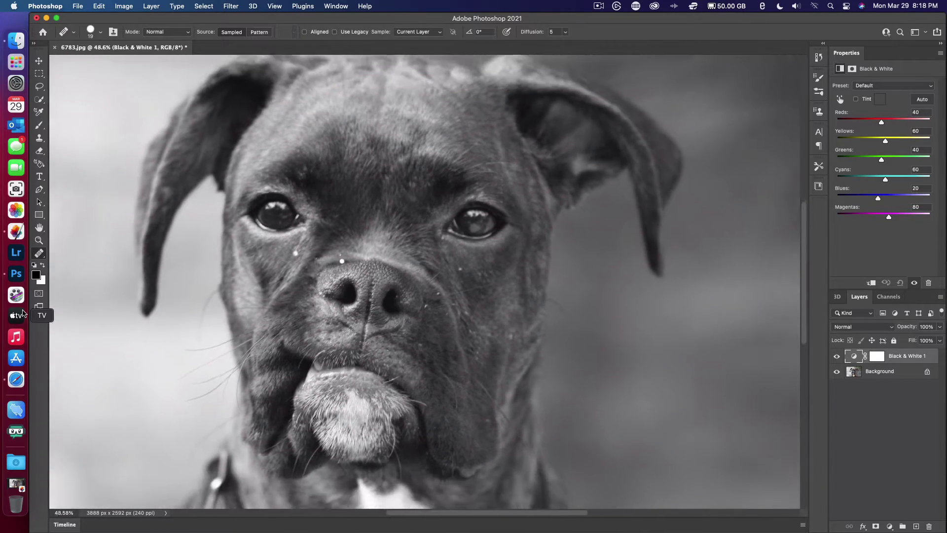
pyautogui.click(43, 256)
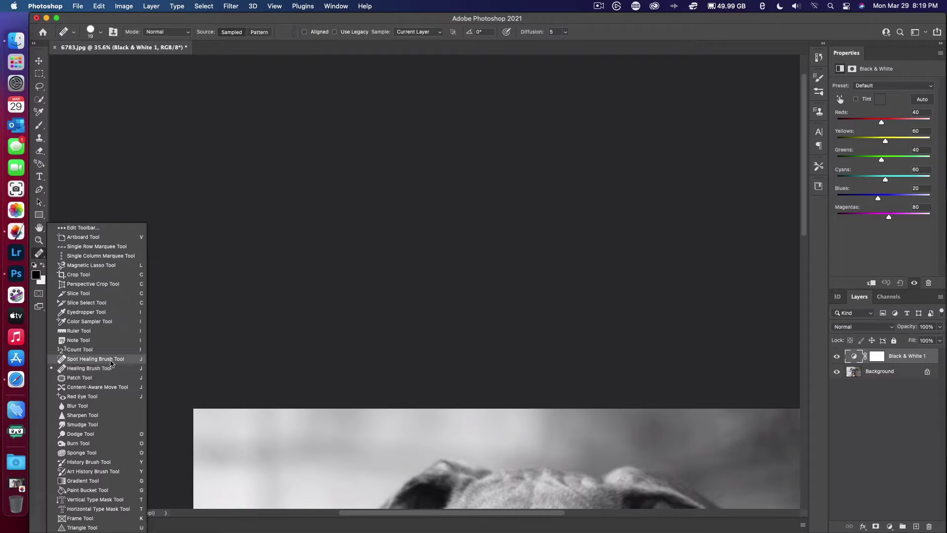
pyautogui.click(111, 362)
pyautogui.scroll(-4, 429, 450)
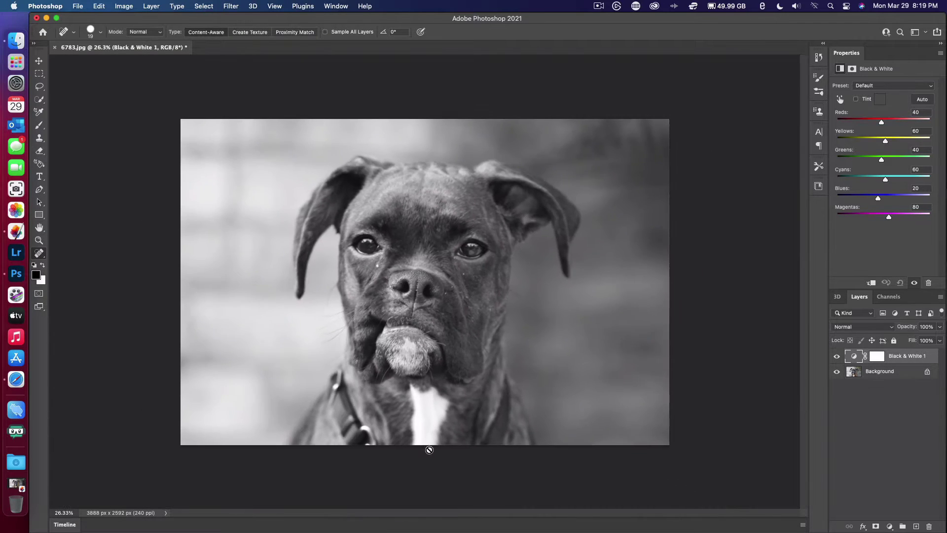
pyautogui.scroll(-2, 429, 288)
pyautogui.scroll(4, 424, 284)
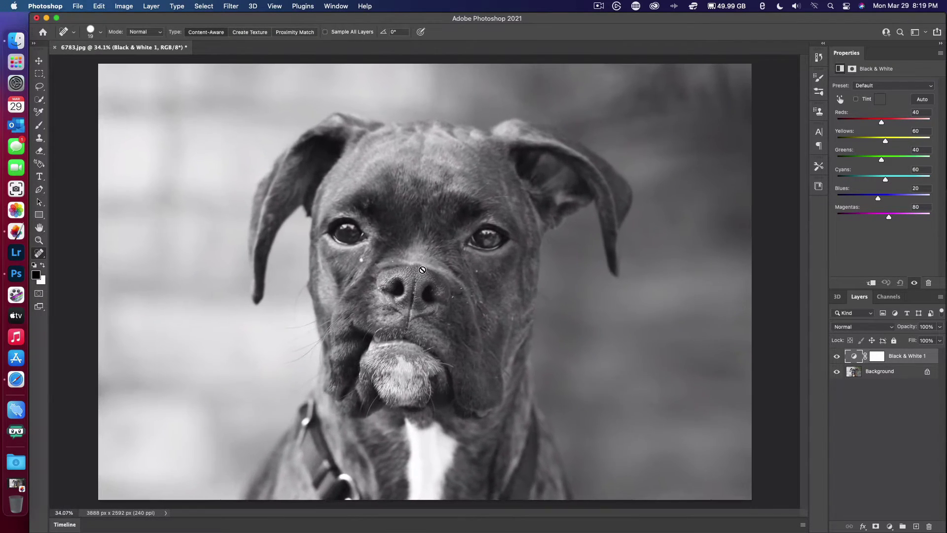
pyautogui.scroll(6, 422, 269)
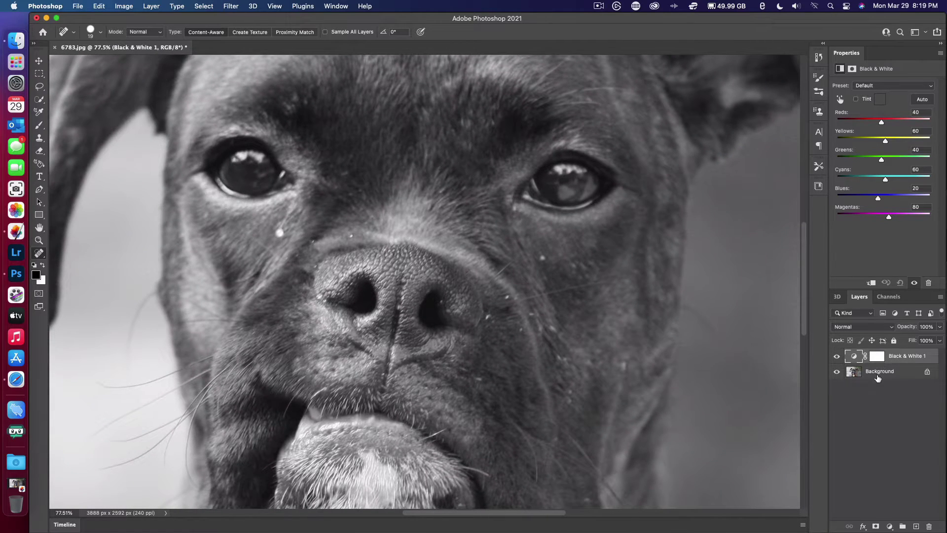
pyautogui.click(877, 376)
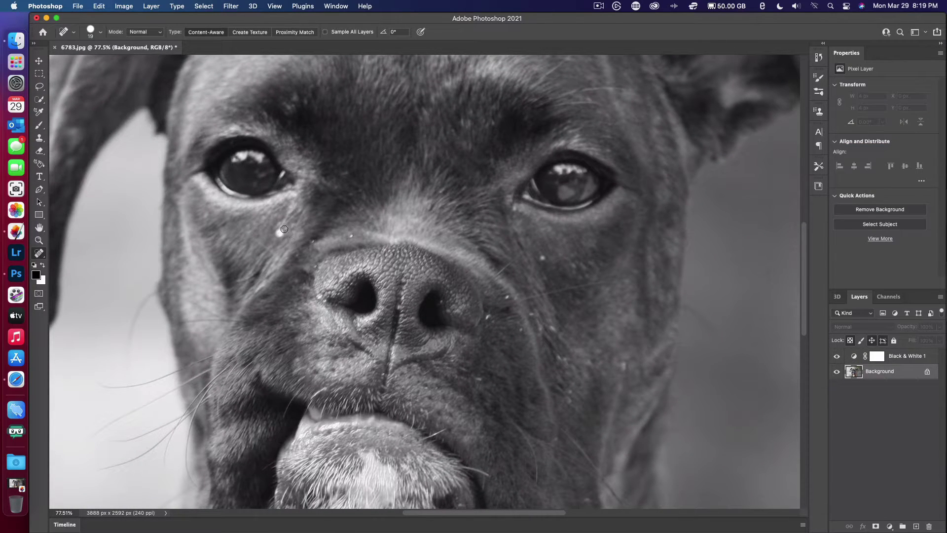
# Remove the white spot below the dog's eye and the specks around its nose with Content-Aware spot healing.
pyautogui.scroll(4, 284, 229)
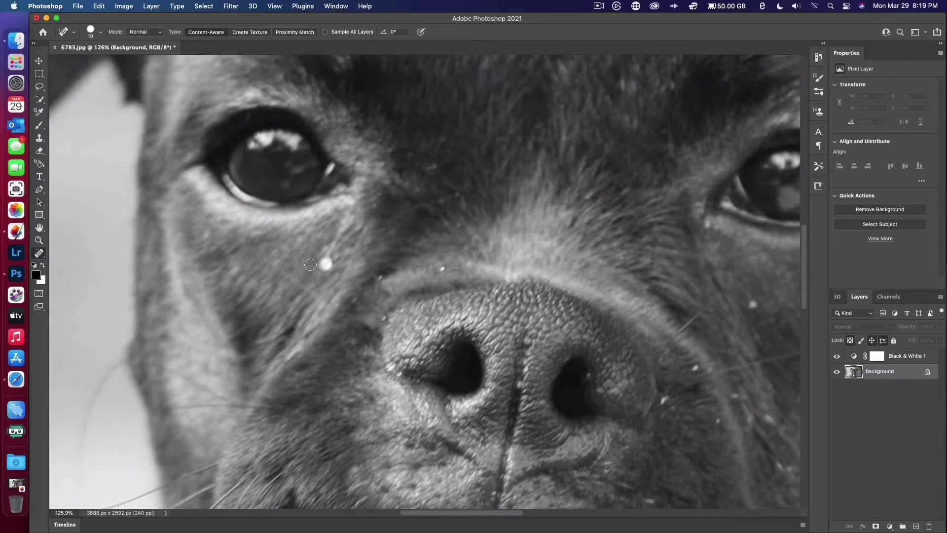
pyautogui.click(326, 264)
pyautogui.click(443, 267)
pyautogui.hscroll(5, 540, 298)
pyautogui.scroll(-2, 540, 298)
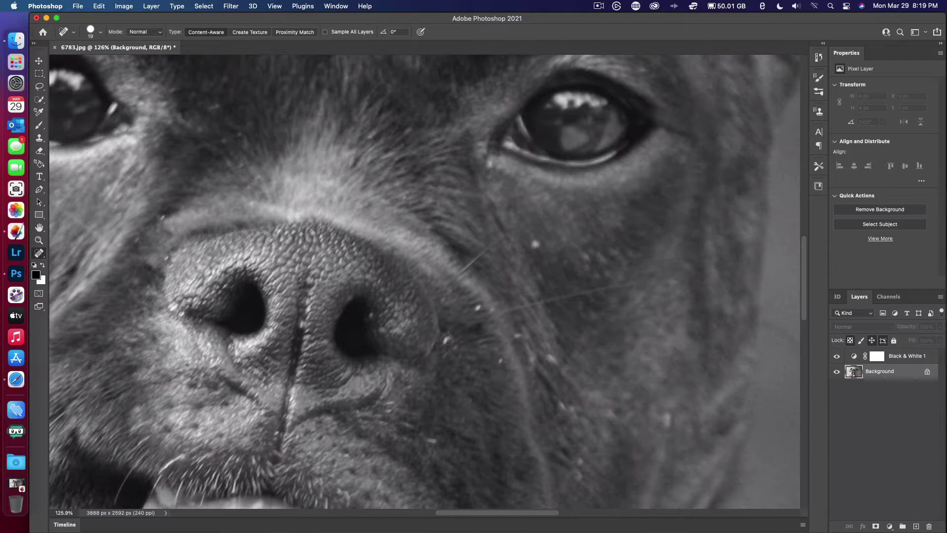
pyautogui.click(477, 307)
pyautogui.click(501, 361)
pyautogui.scroll(-10, 647, 313)
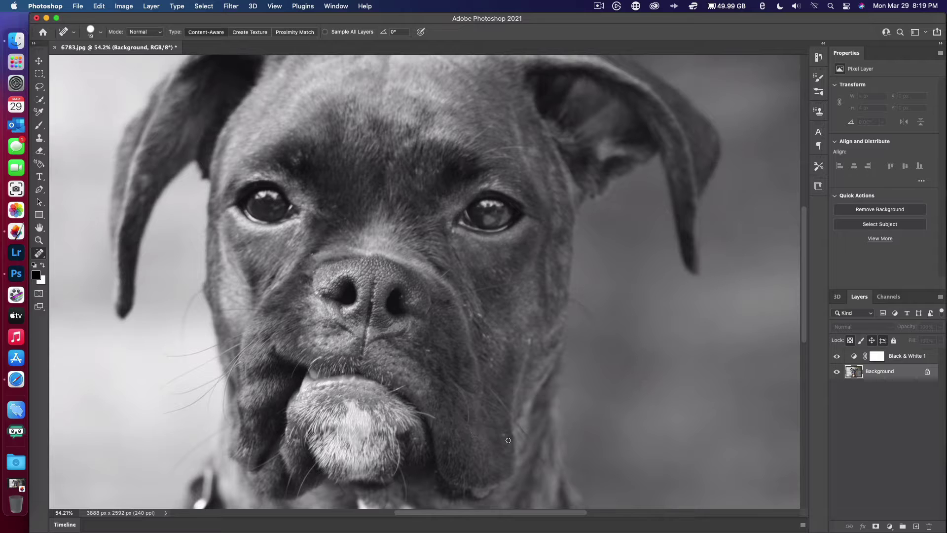
# Remove the small speck on the dog's muzzle, above and left of the nose, with Content-Aware spot healing.
pyautogui.scroll(6, 509, 437)
pyautogui.scroll(-5, 509, 436)
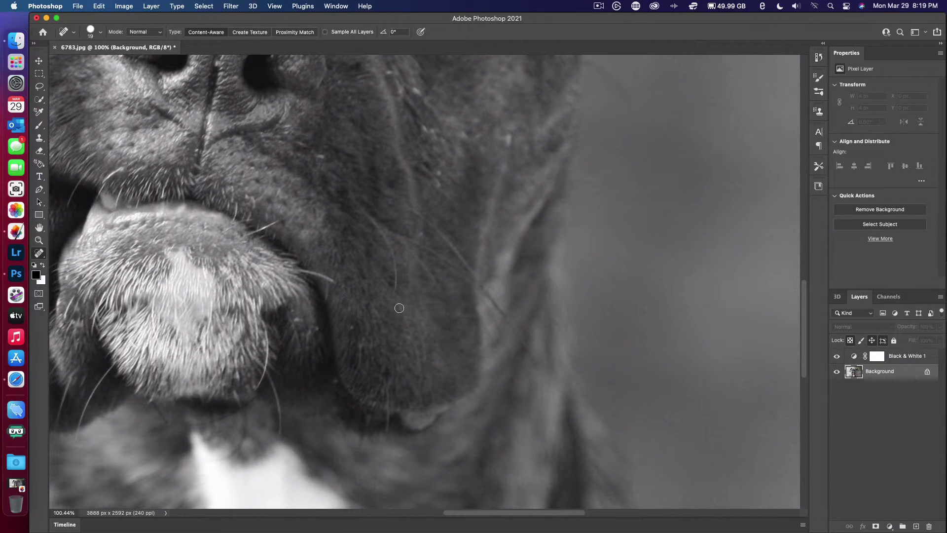
pyautogui.scroll(-3, 399, 308)
pyautogui.scroll(-2, 399, 308)
pyautogui.scroll(5, 363, 237)
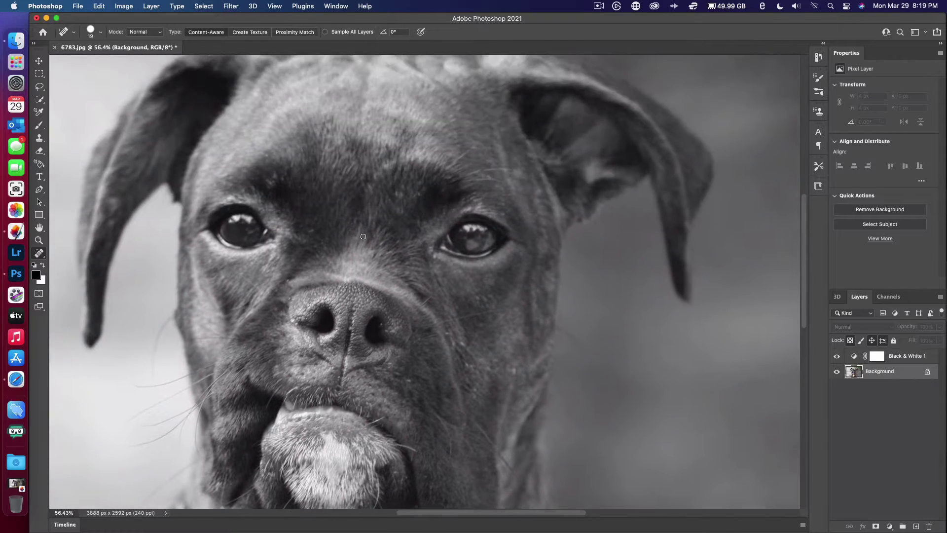
pyautogui.scroll(-4, 363, 236)
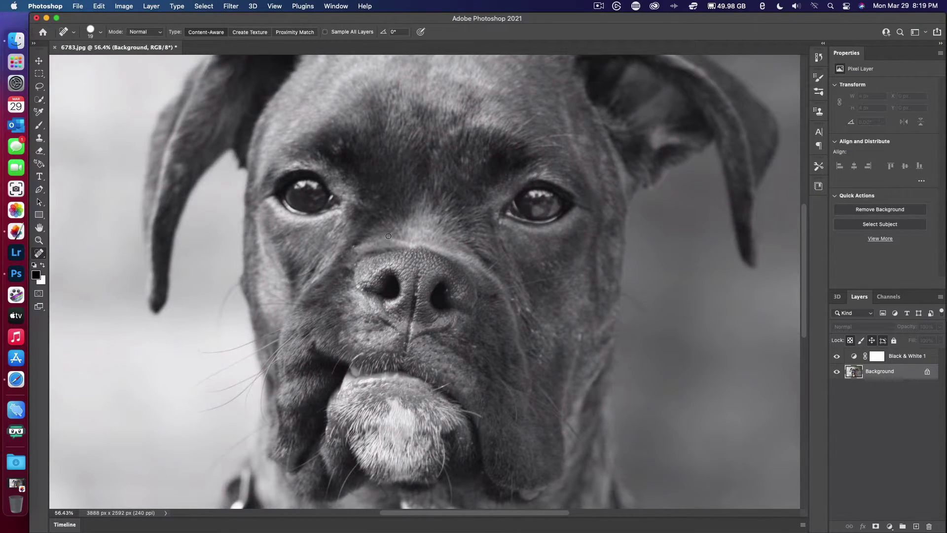
pyautogui.scroll(3, 353, 245)
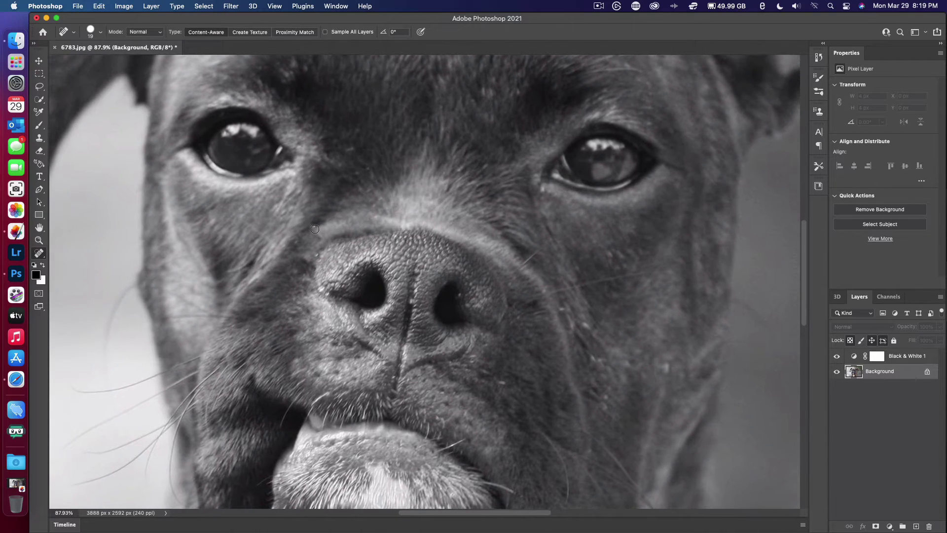
pyautogui.click(314, 227)
pyautogui.scroll(-5, 335, 273)
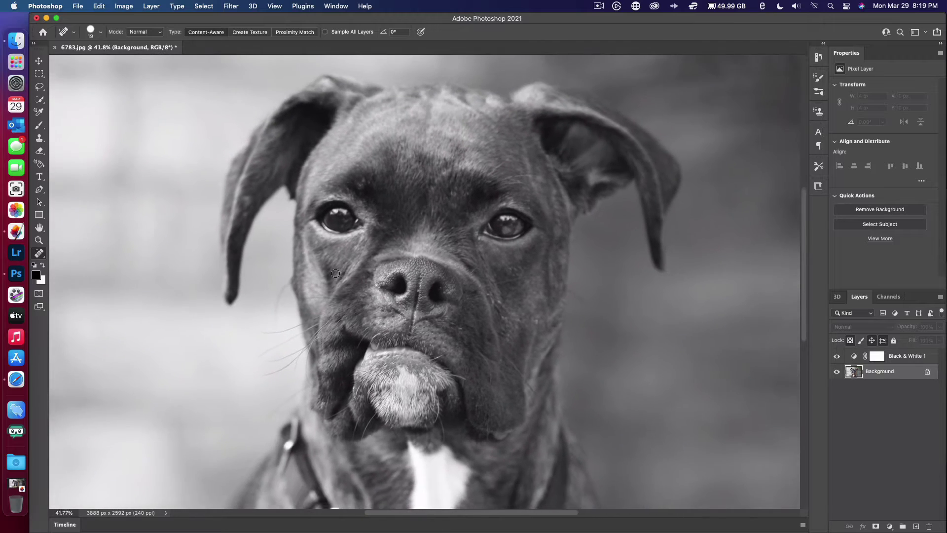
pyautogui.scroll(-1, 335, 273)
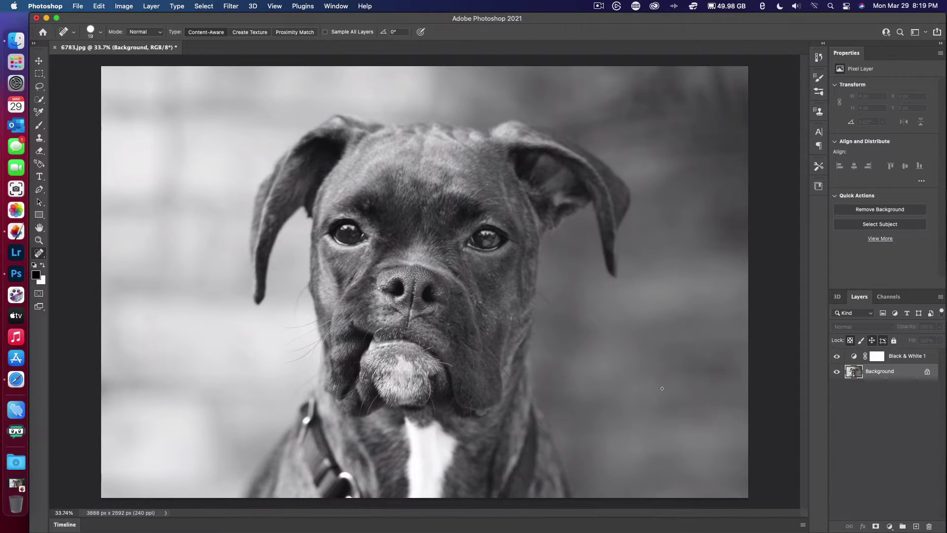
# Add a Curves adjustment layer above the Black & White layer and darken the shadows with a point at input 68, output 49.
pyautogui.click(900, 356)
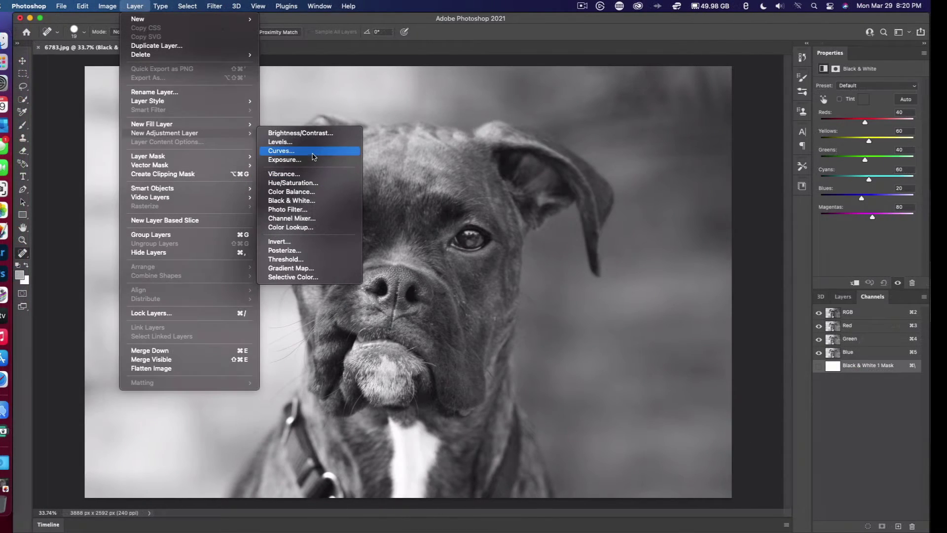
pyautogui.click(312, 156)
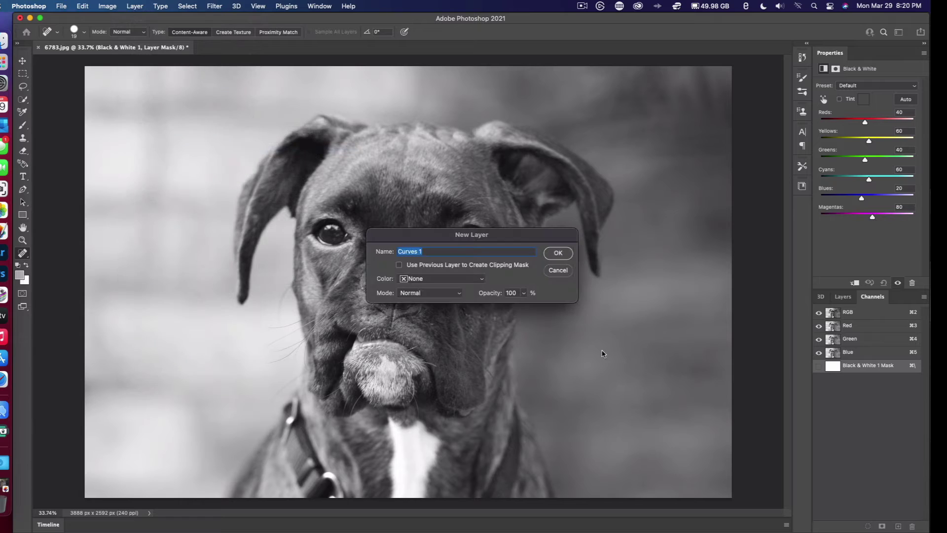
pyautogui.click(569, 253)
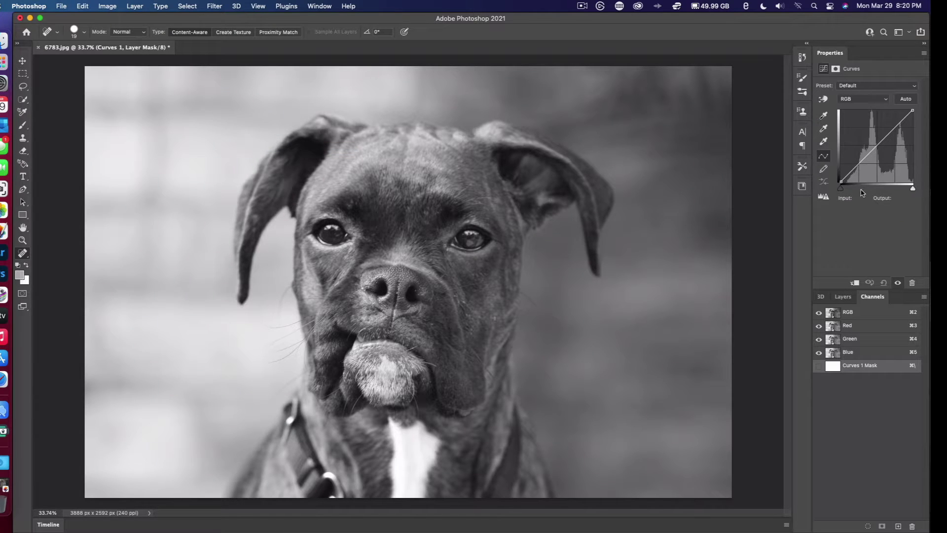
pyautogui.moveTo(858, 164); pyautogui.dragTo(860, 168)
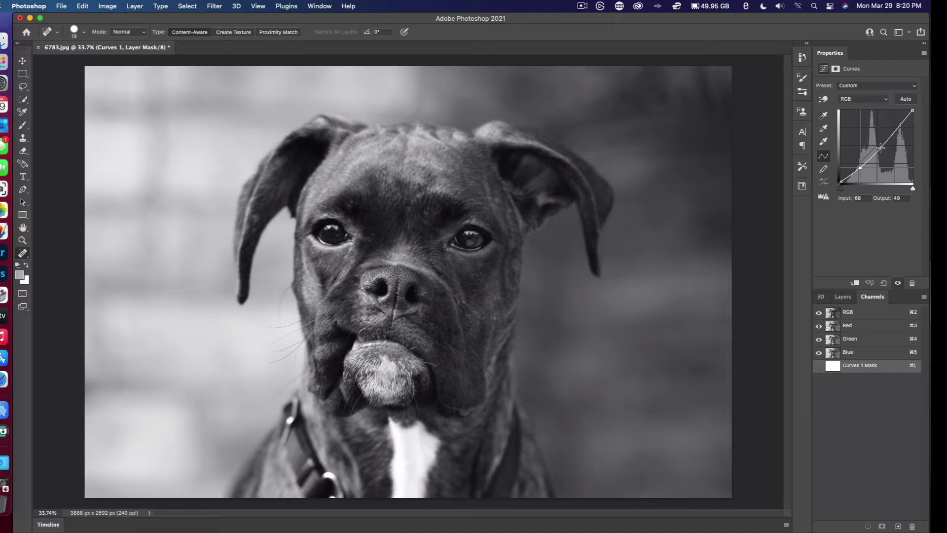
# Try a second curve point at input 128, output 120 for the midtones, and remove the added curve points.
pyautogui.moveTo(877, 149); pyautogui.dragTo(876, 146)
pyautogui.press('BackSpace')
pyautogui.click(879, 151)
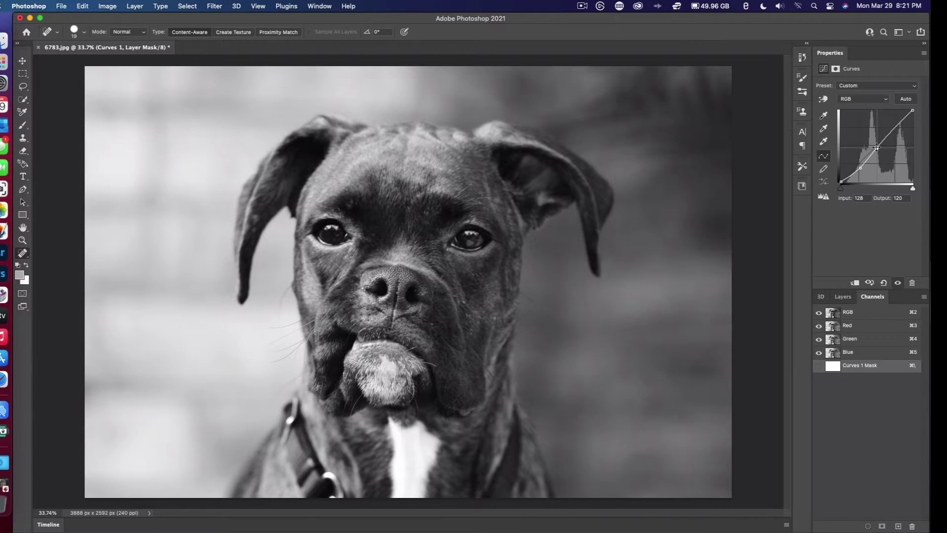
pyautogui.press('BackSpace')
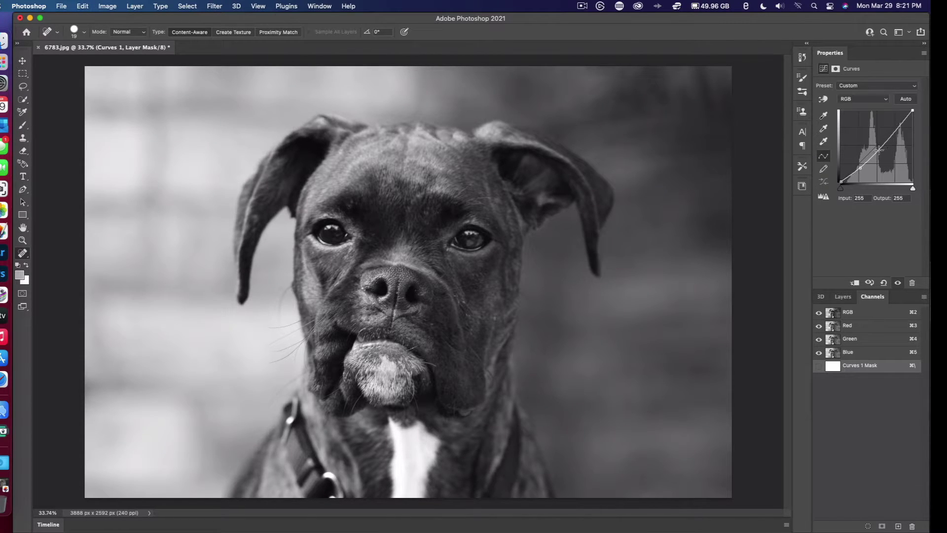
pyautogui.press('BackSpace')
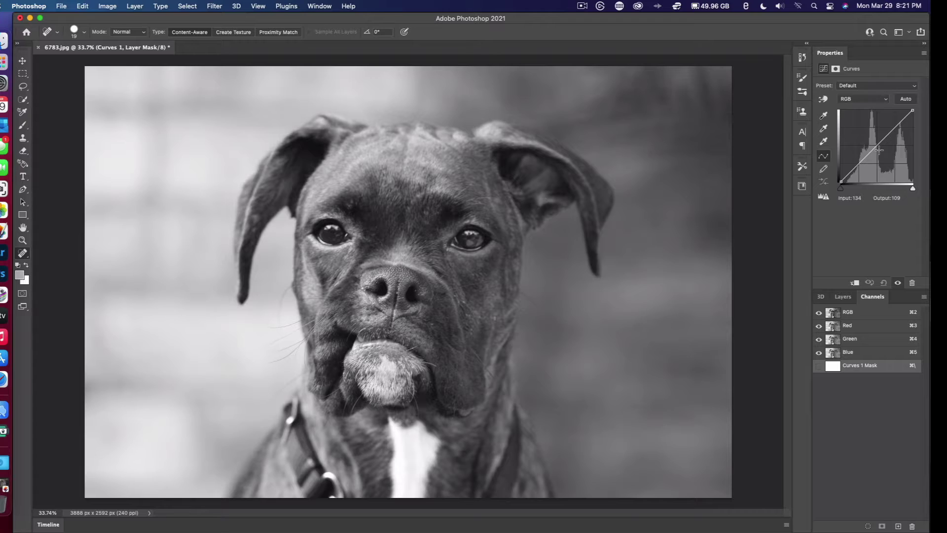
# Redo the Curves modification, and try a darker midtone point at input 116, output 83 before deleting it.
pyautogui.click(62, 5)
pyautogui.moveTo(82, 6)
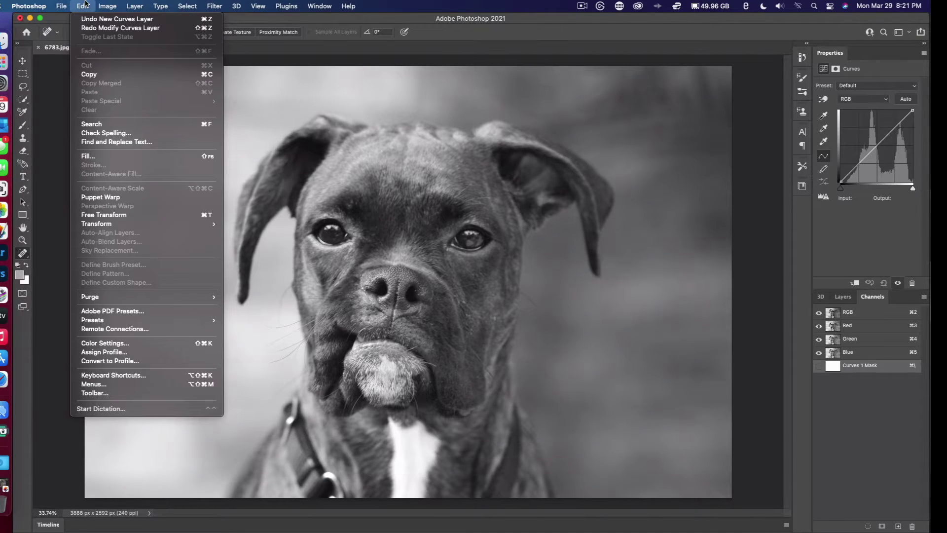
pyautogui.click(95, 28)
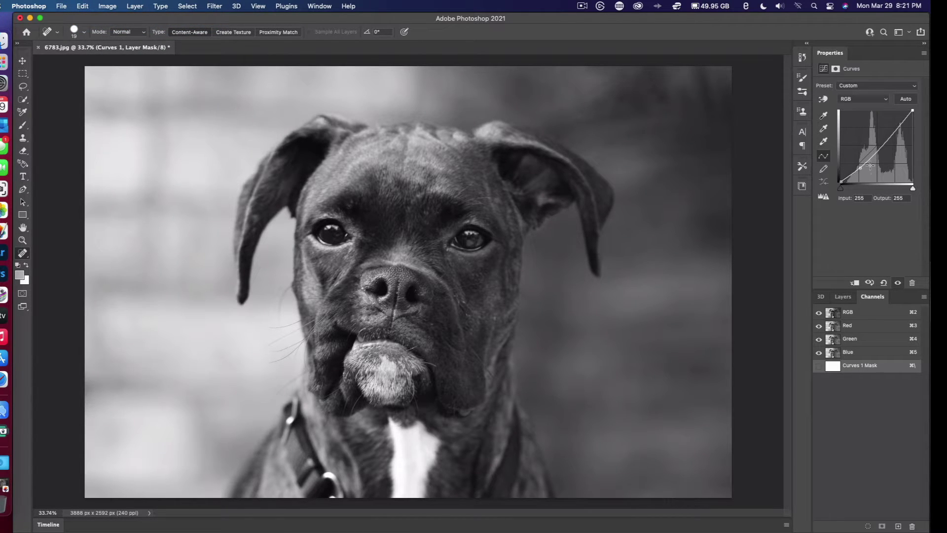
pyautogui.moveTo(873, 156); pyautogui.dragTo(873, 158)
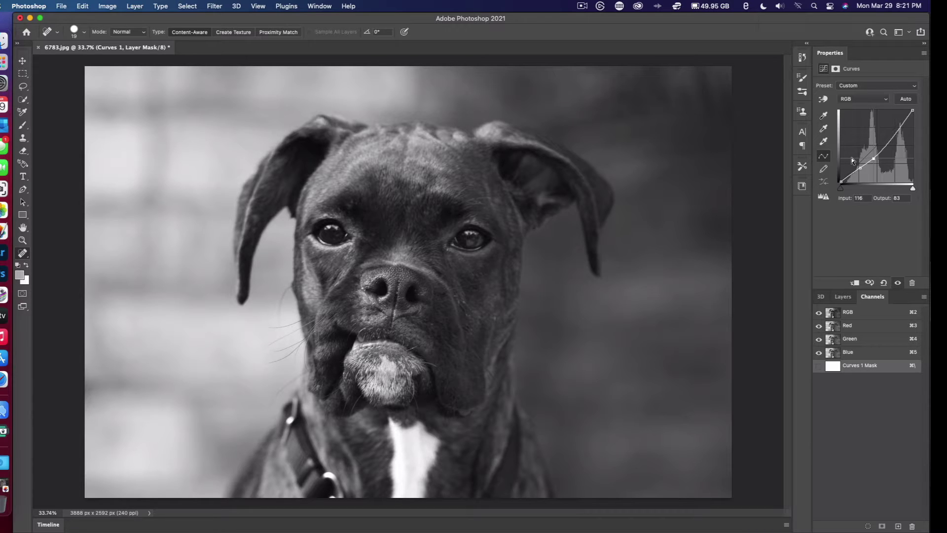
pyautogui.press('Delete')
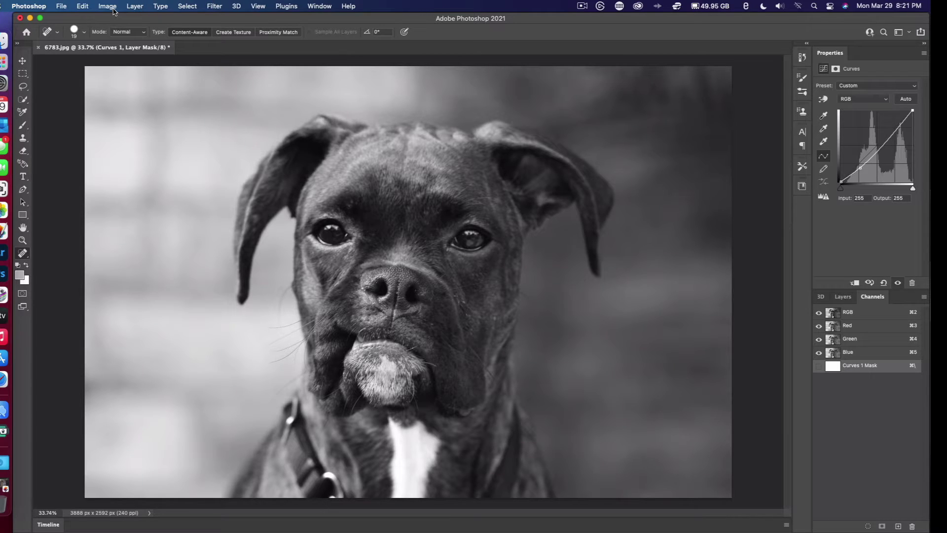
# Add a Levels adjustment layer above the Curves layer and try moving its white output level.
pyautogui.click(131, 7)
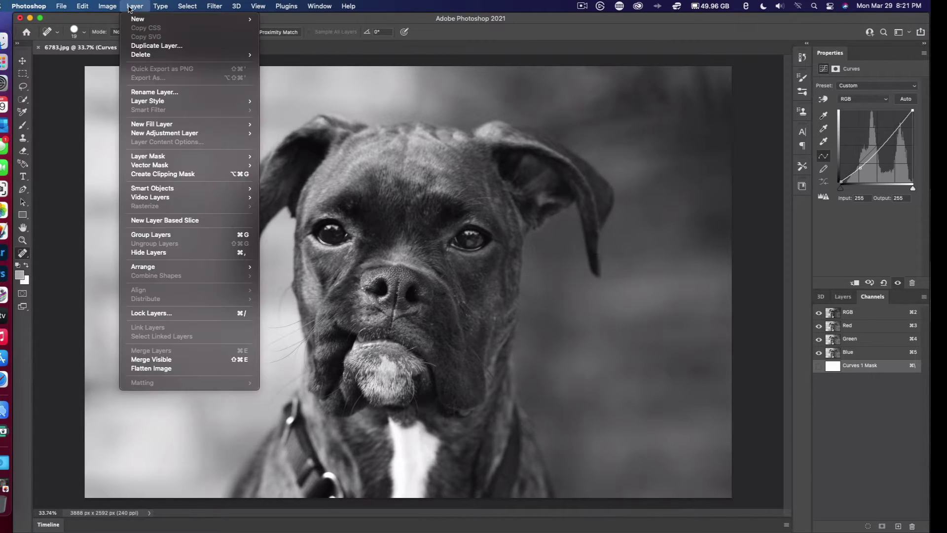
pyautogui.moveTo(176, 134)
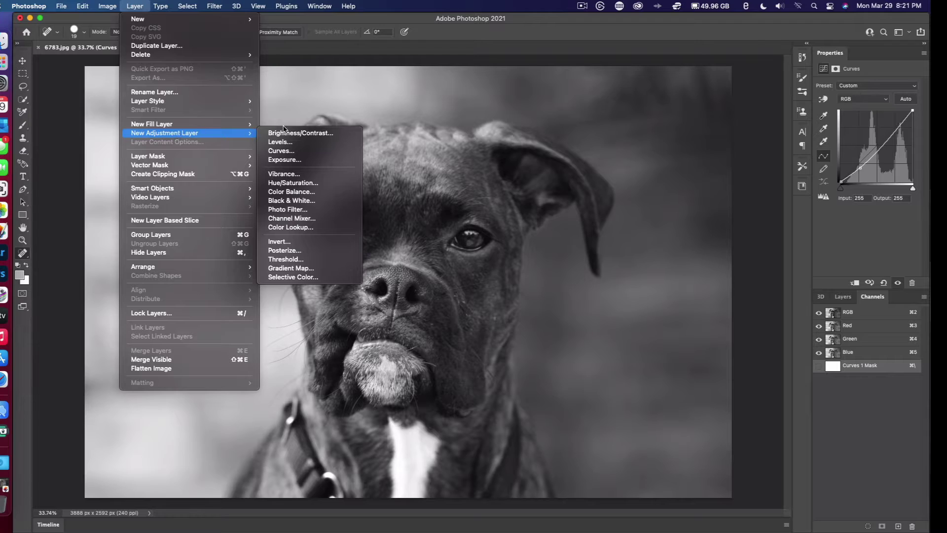
pyautogui.click(285, 142)
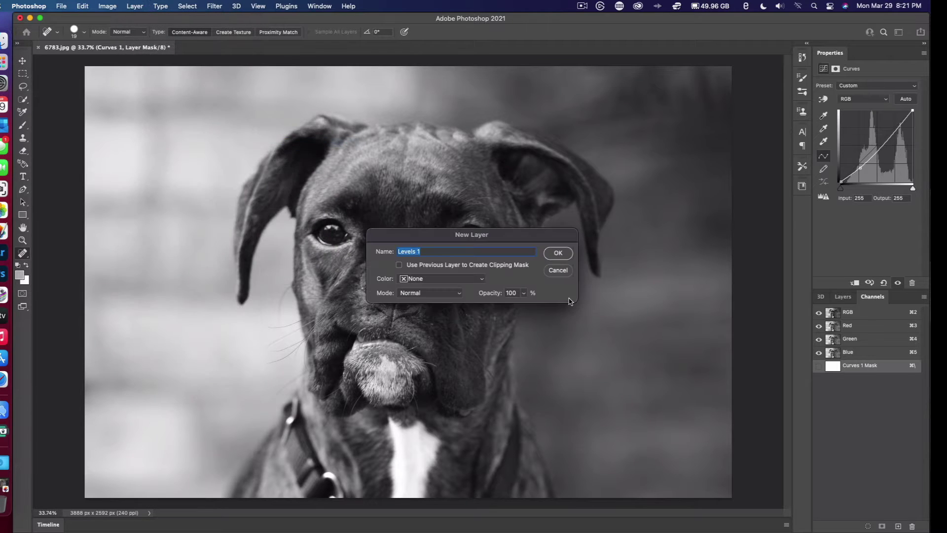
pyautogui.click(553, 253)
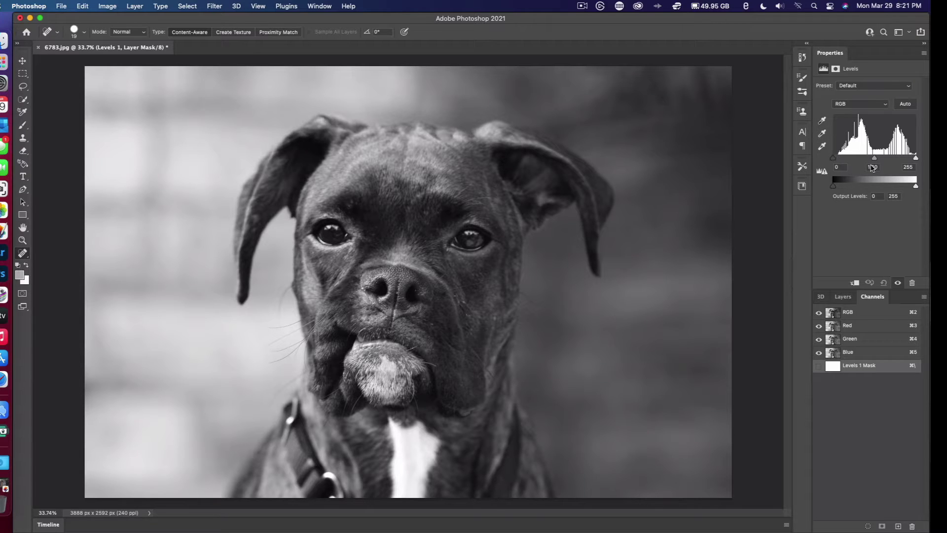
pyautogui.moveTo(916, 189)
pyautogui.mouseDown()
pyautogui.moveTo(897, 188)
pyautogui.moveTo(930, 186)
pyautogui.moveTo(894, 190)
pyautogui.moveTo(925, 195)
pyautogui.mouseUp()
# Delete the Levels adjustment layer from the layer stack.
pyautogui.click(843, 296)
pyautogui.rightClick(881, 359)
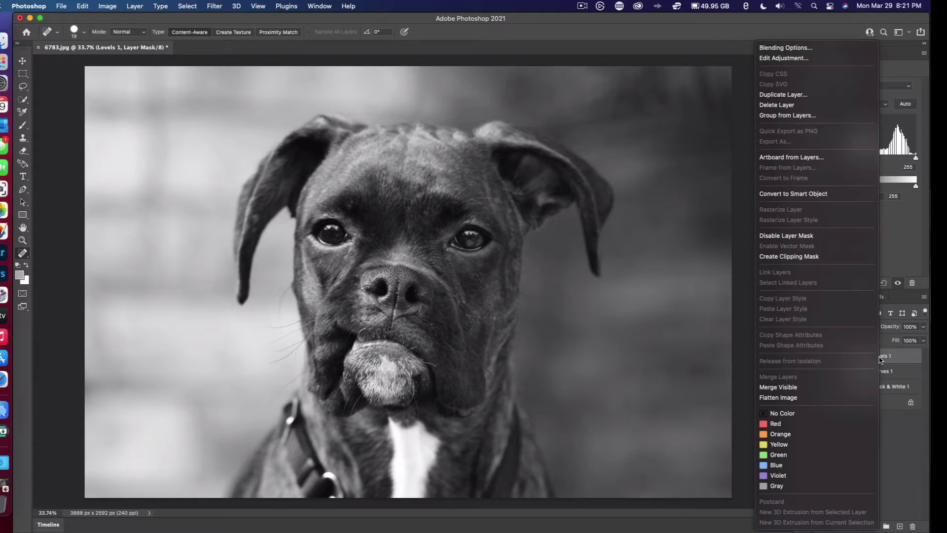
pyautogui.click(837, 105)
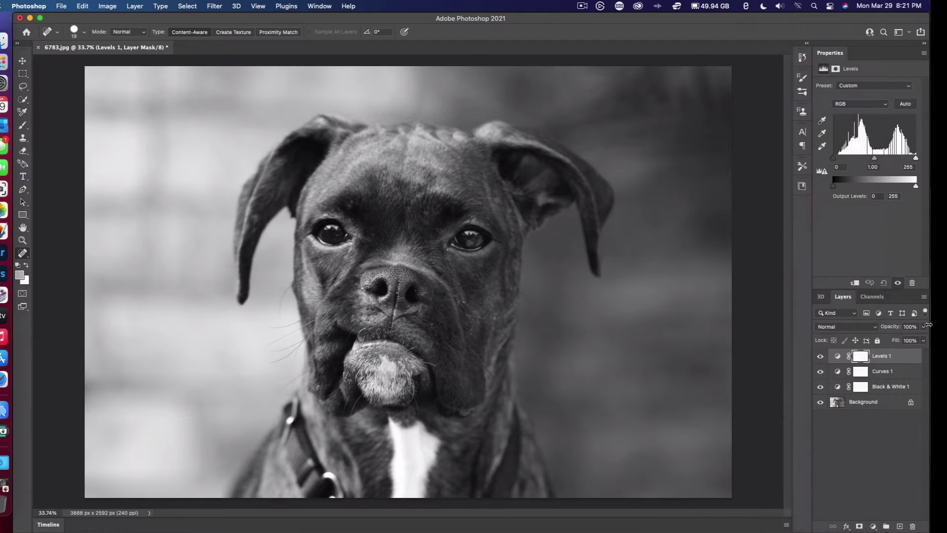
pyautogui.click(490, 182)
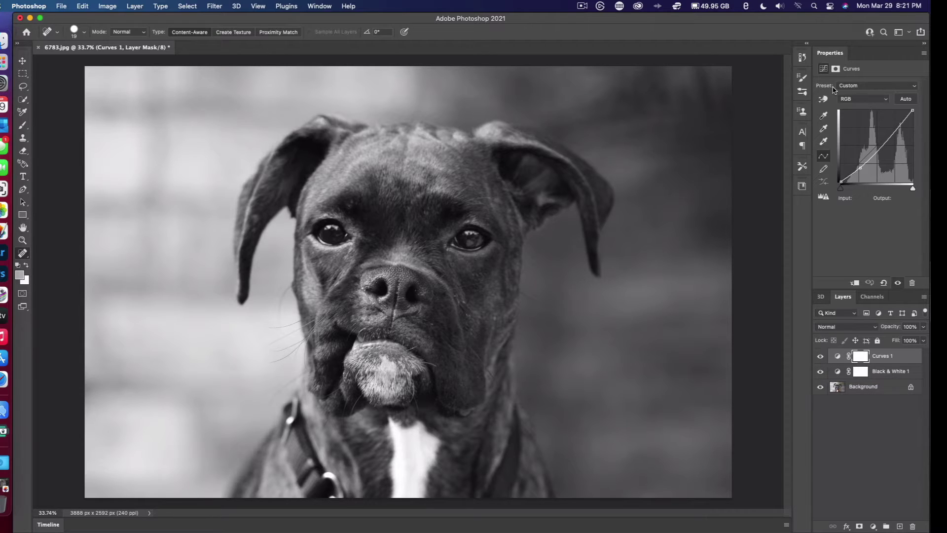
# Add an Exposure adjustment layer with normal blending above the Curves layer.
pyautogui.click(135, 6)
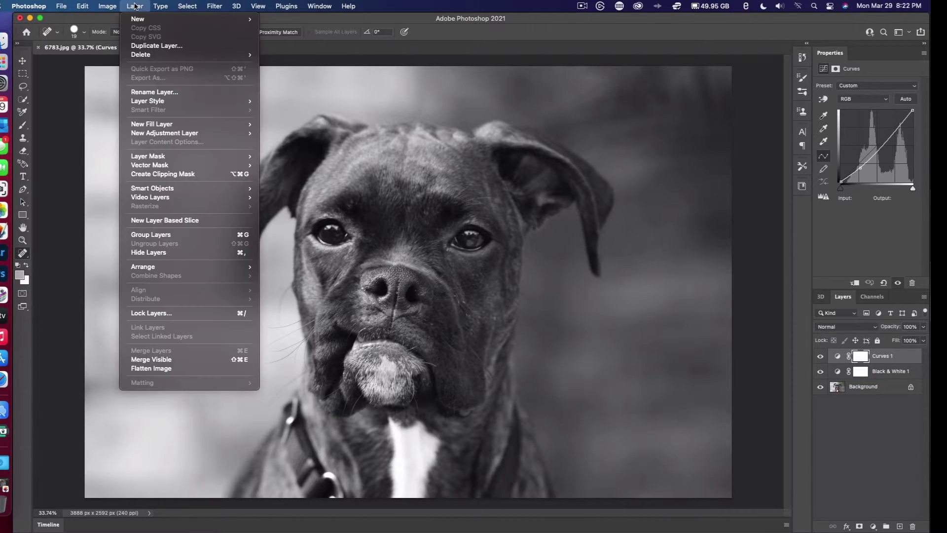
pyautogui.moveTo(188, 134)
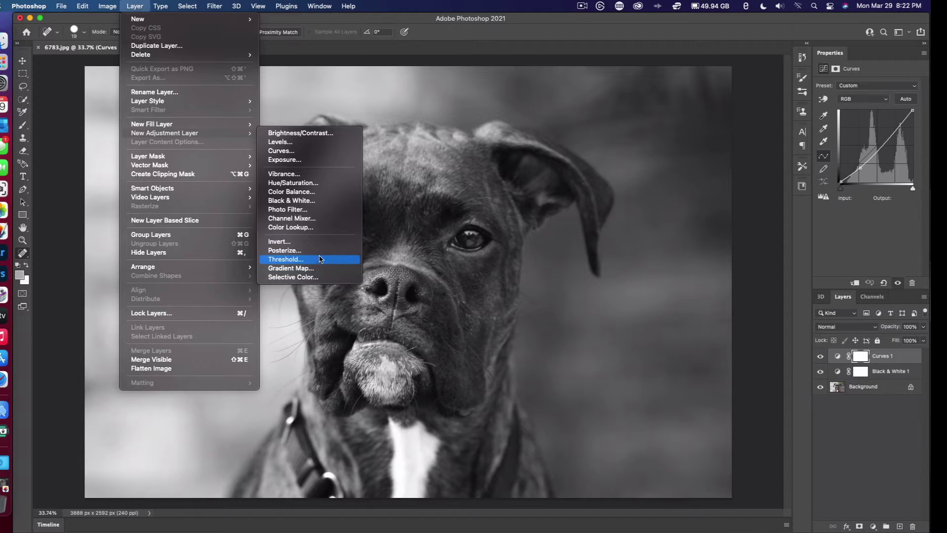
pyautogui.click(318, 159)
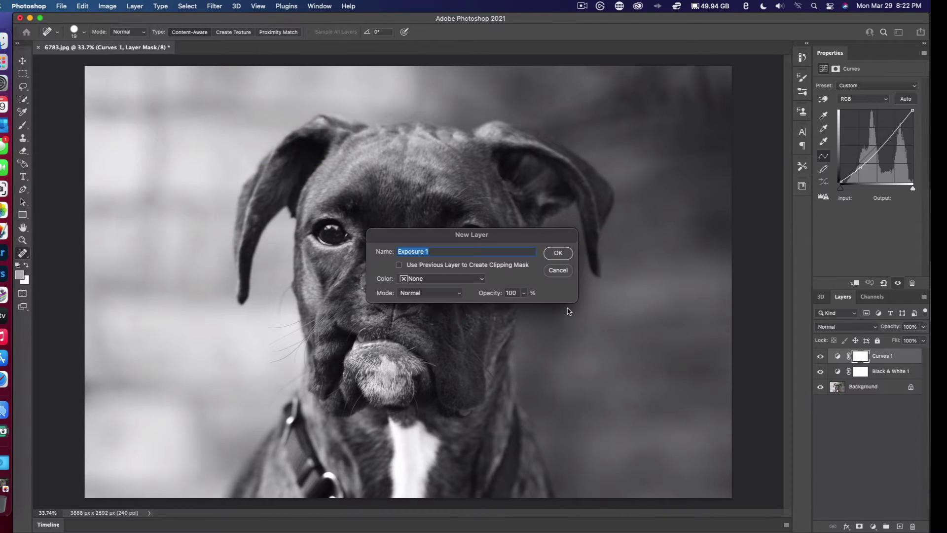
pyautogui.click(558, 253)
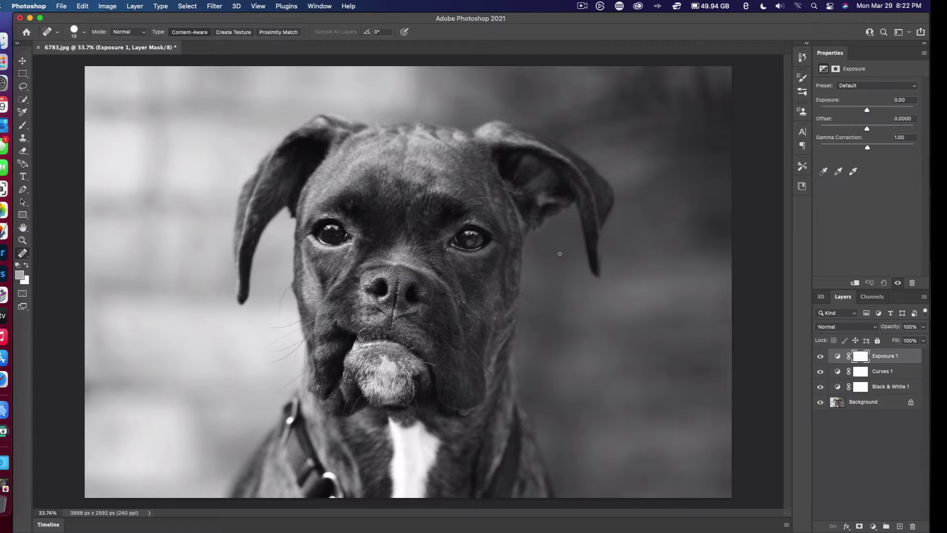
# Try darker and lighter midtones on the Exposure layer and set its gamma correction to 1.15.
pyautogui.moveTo(870, 113)
pyautogui.mouseDown()
pyautogui.moveTo(838, 109)
pyautogui.moveTo(885, 110)
pyautogui.moveTo(858, 112)
pyautogui.moveTo(868, 115)
pyautogui.mouseUp()
pyautogui.moveTo(868, 148); pyautogui.dragTo(878, 151)
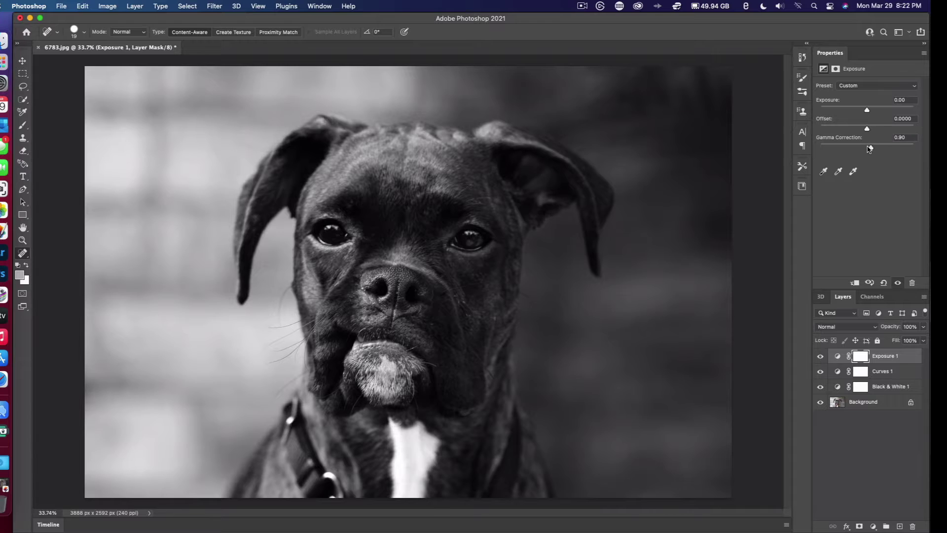
pyautogui.moveTo(869, 148)
pyautogui.mouseDown()
pyautogui.moveTo(845, 148)
pyautogui.moveTo(856, 149)
pyautogui.mouseUp()
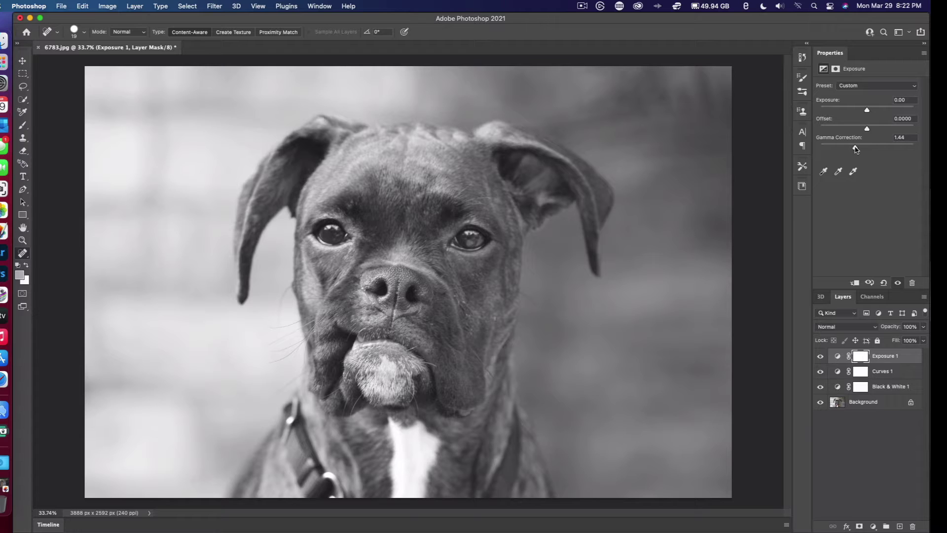
pyautogui.moveTo(856, 150); pyautogui.dragTo(863, 152)
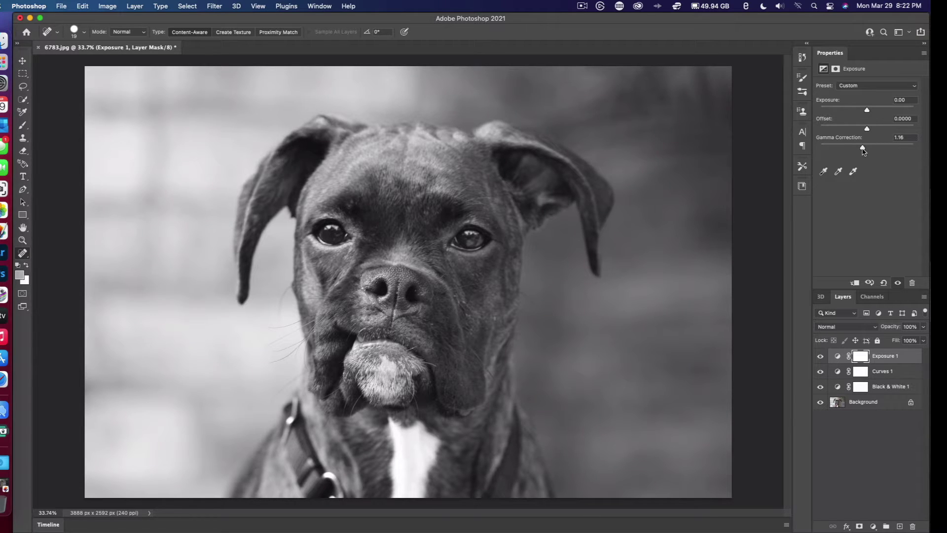
pyautogui.moveTo(863, 152); pyautogui.dragTo(862, 151)
pyautogui.click(912, 137)
pyautogui.write('1.15')
pyautogui.press('Return')
# Lower the exposure value of the Exposure layer to -0.15.
pyautogui.moveTo(868, 113)
pyautogui.mouseDown()
pyautogui.moveTo(853, 112)
pyautogui.moveTo(866, 113)
pyautogui.mouseUp()
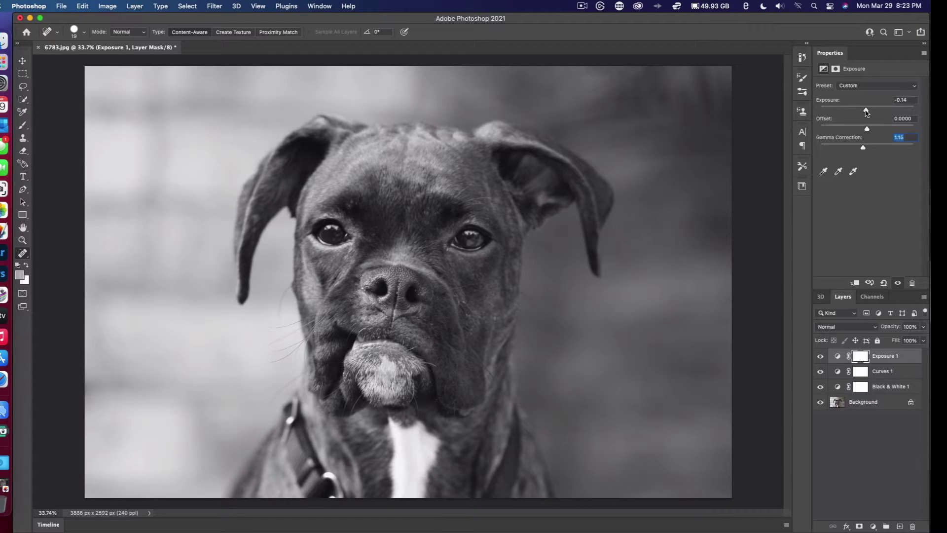
pyautogui.click(908, 101)
pyautogui.press('Right')
pyautogui.write('5')
pyautogui.press('Return')
pyautogui.click(134, 6)
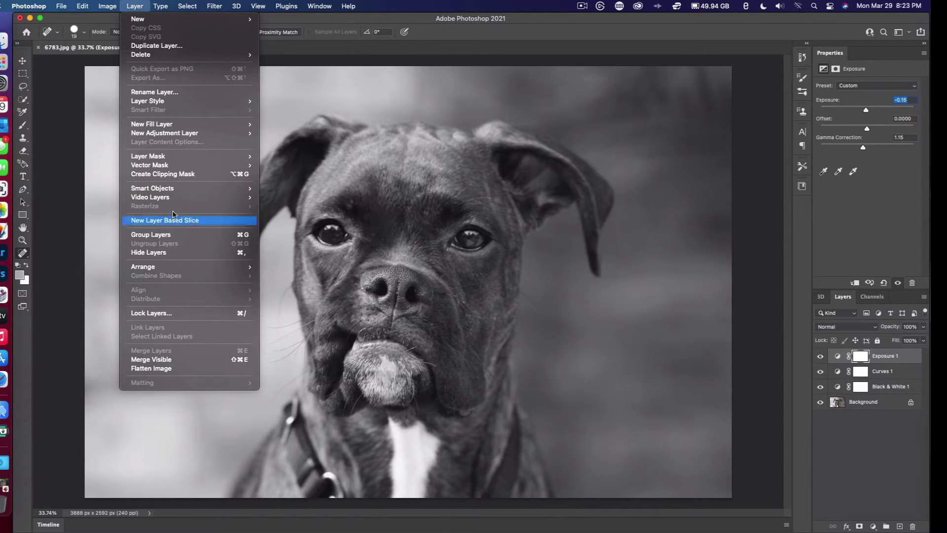
pyautogui.moveTo(183, 138)
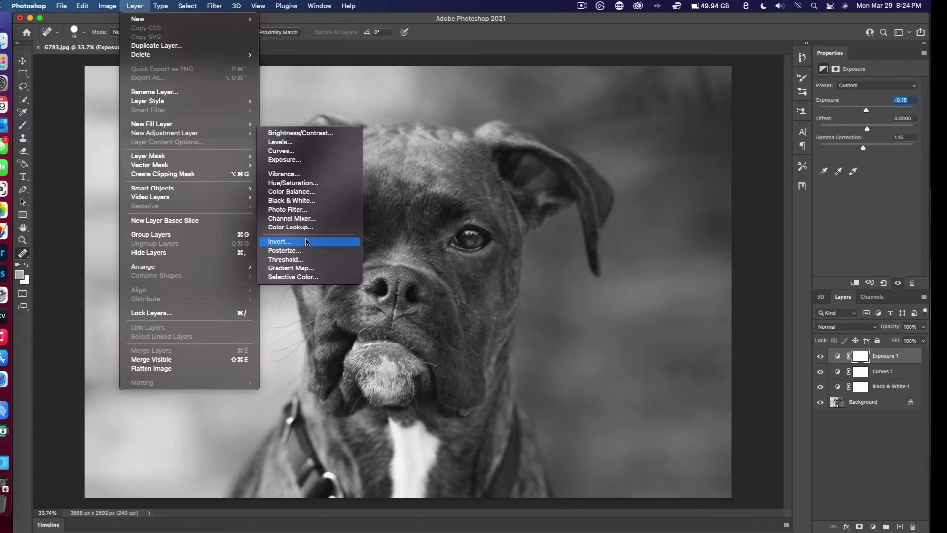
pyautogui.click(446, 23)
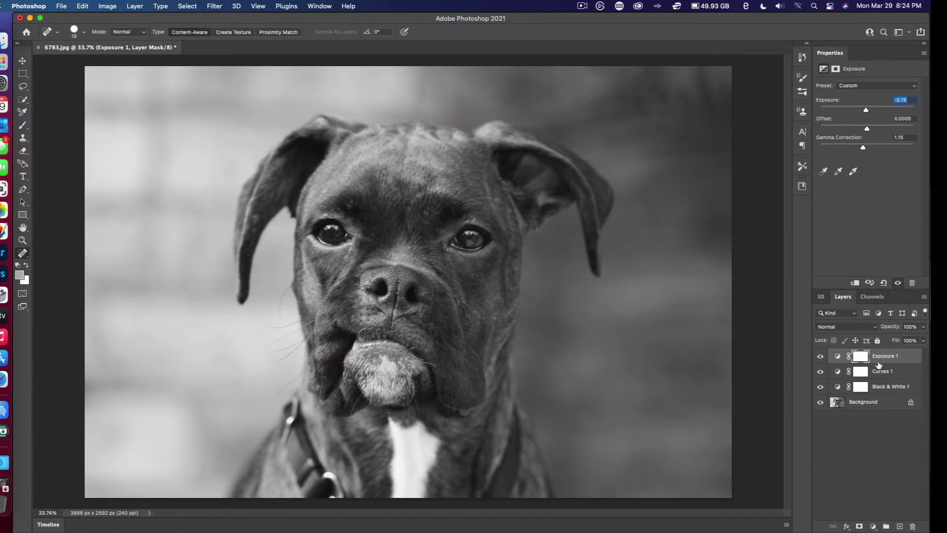
# Add a Brightness/Contrast adjustment layer with normal blending above the Exposure layer.
pyautogui.click(139, 6)
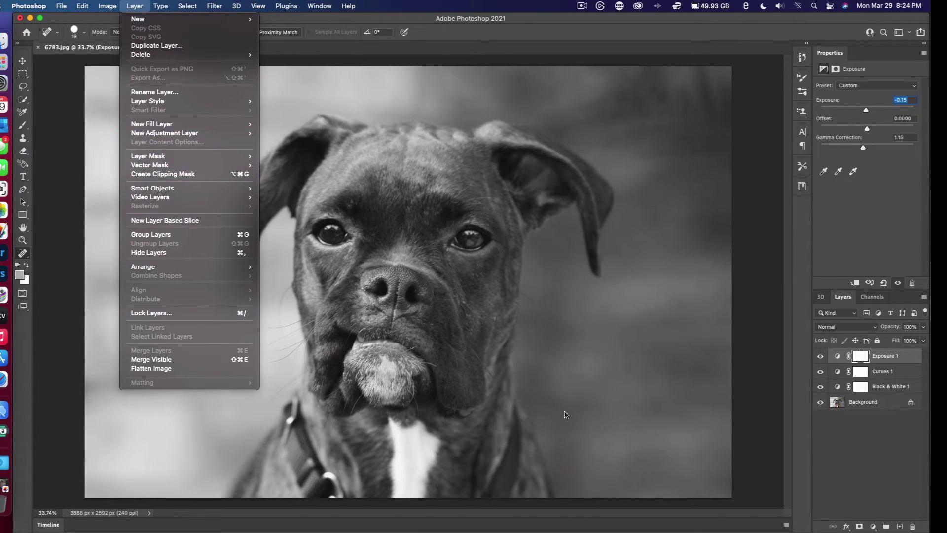
pyautogui.click(862, 456)
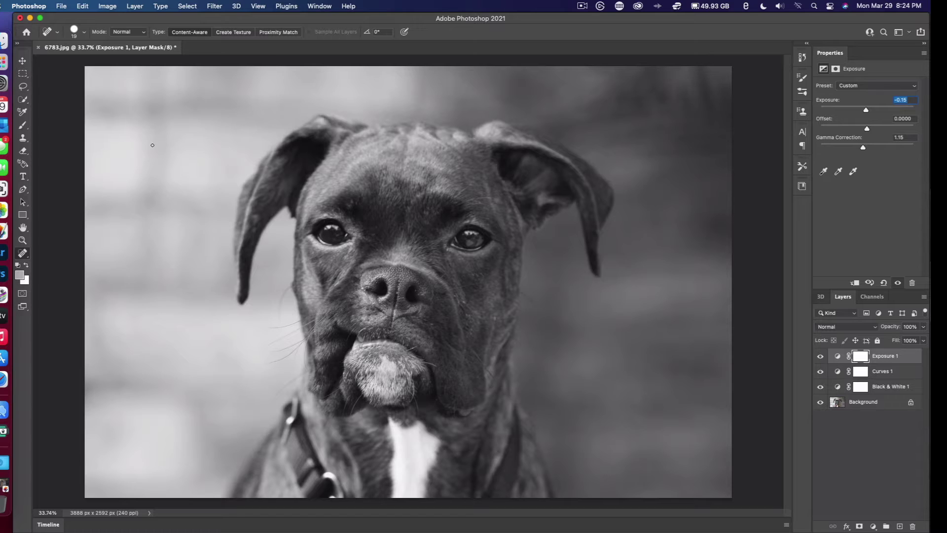
pyautogui.click(136, 6)
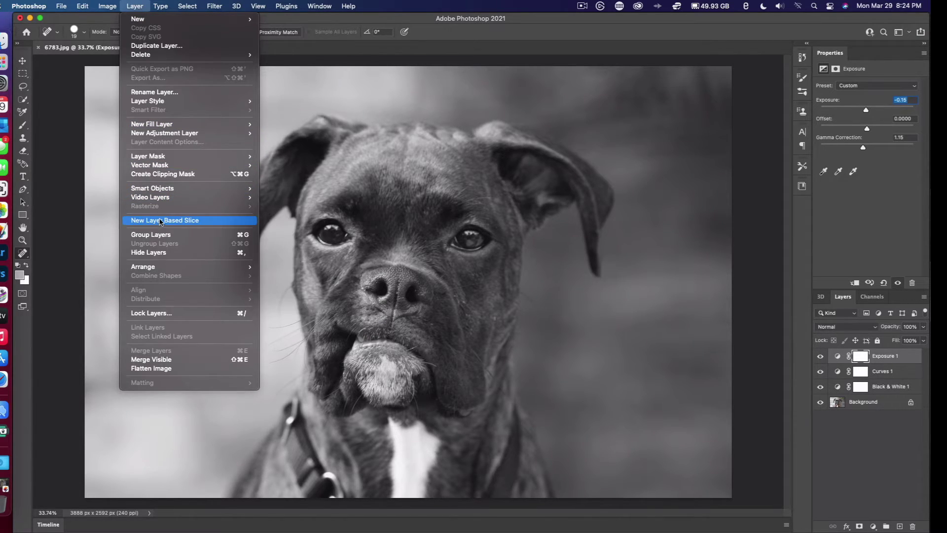
pyautogui.moveTo(170, 134)
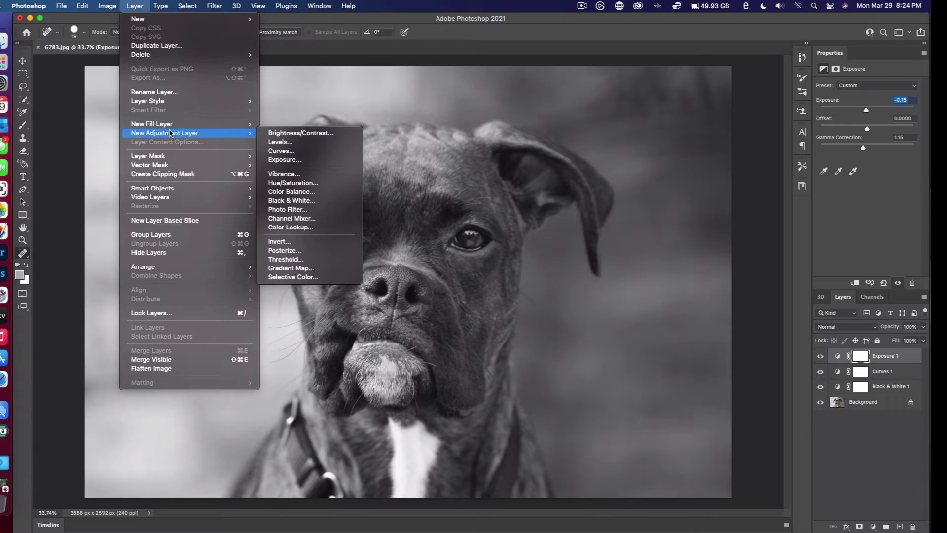
pyautogui.click(303, 138)
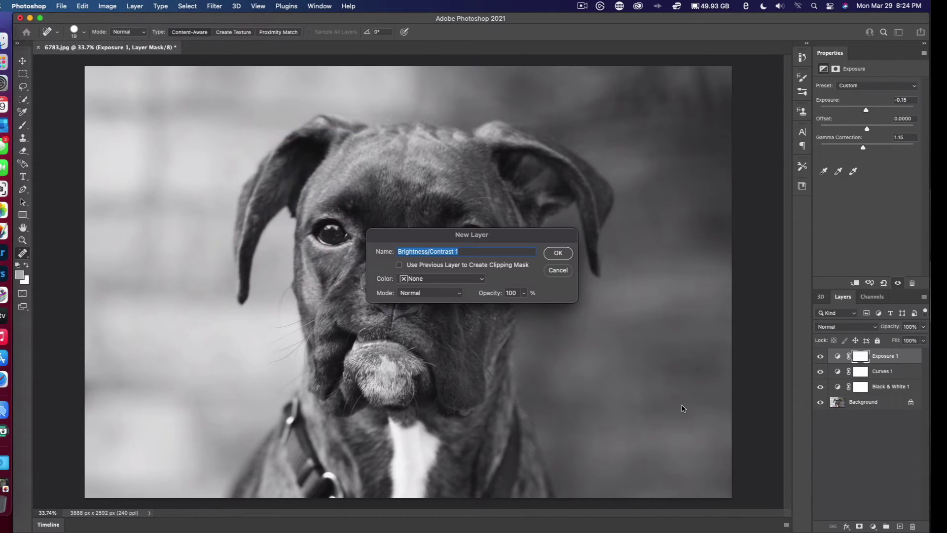
pyautogui.click(555, 252)
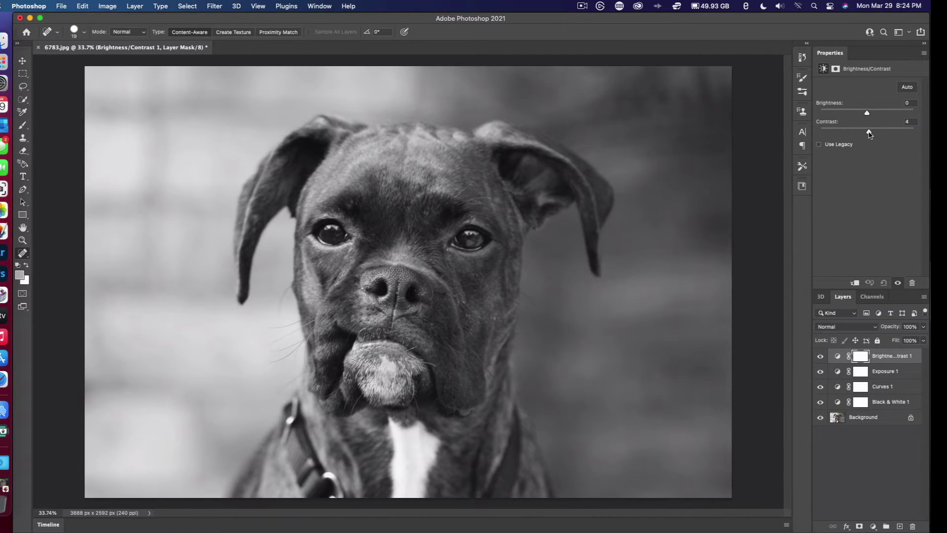
# Set the Brightness/Contrast layer's contrast to -29 and its brightness to 9.
pyautogui.moveTo(867, 131); pyautogui.dragTo(843, 133)
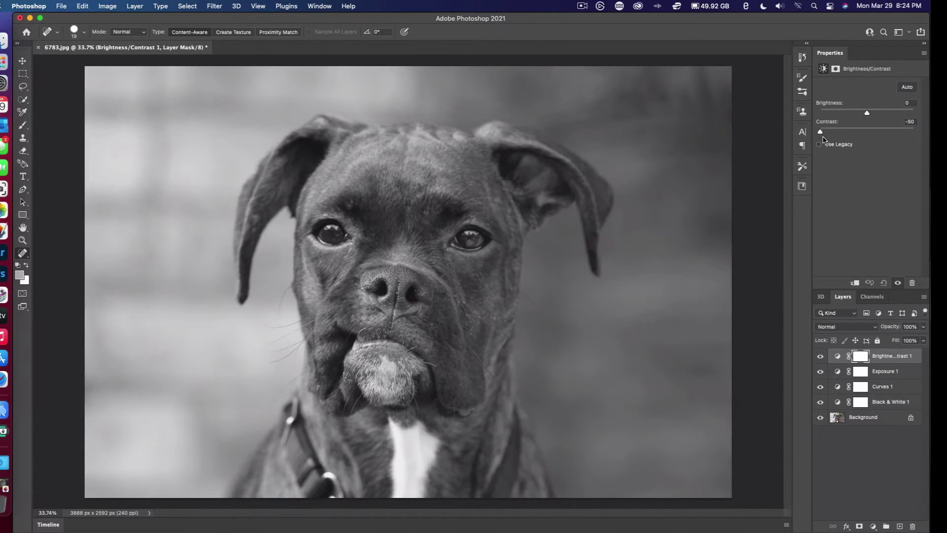
pyautogui.moveTo(838, 143); pyautogui.dragTo(841, 144)
pyautogui.moveTo(867, 113)
pyautogui.mouseDown()
pyautogui.moveTo(847, 115)
pyautogui.moveTo(883, 116)
pyautogui.moveTo(870, 117)
pyautogui.mouseUp()
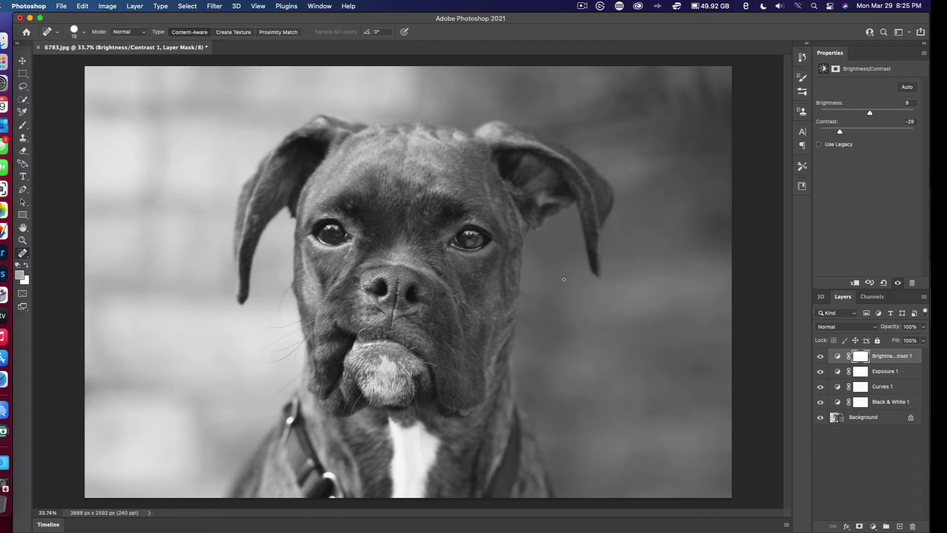
# Add a Vibrance adjustment layer on top and try vibrance -7 with saturation +1.
pyautogui.click(138, 6)
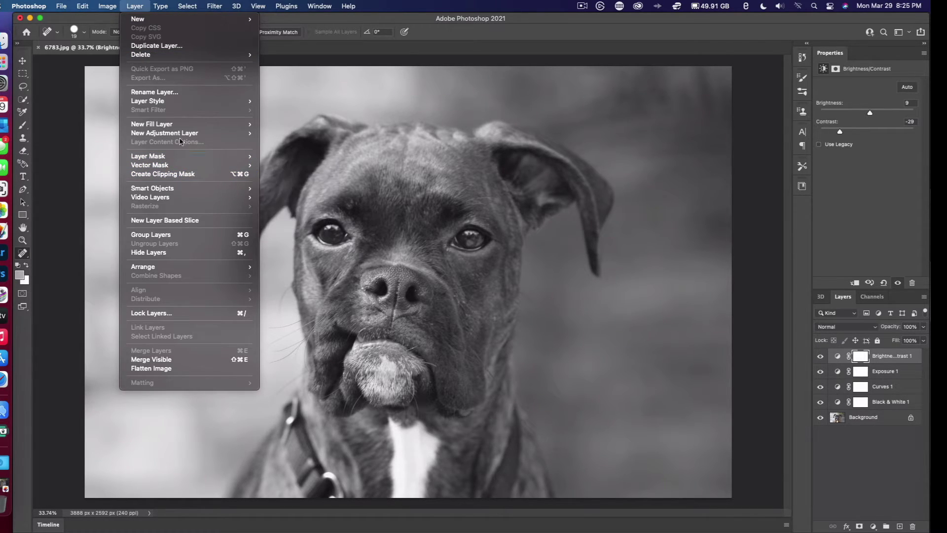
pyautogui.moveTo(184, 133)
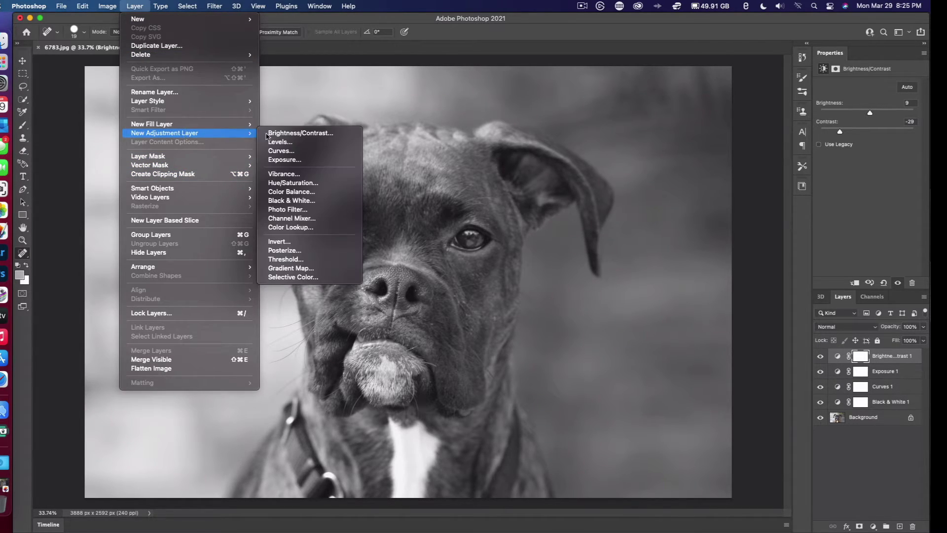
pyautogui.click(303, 175)
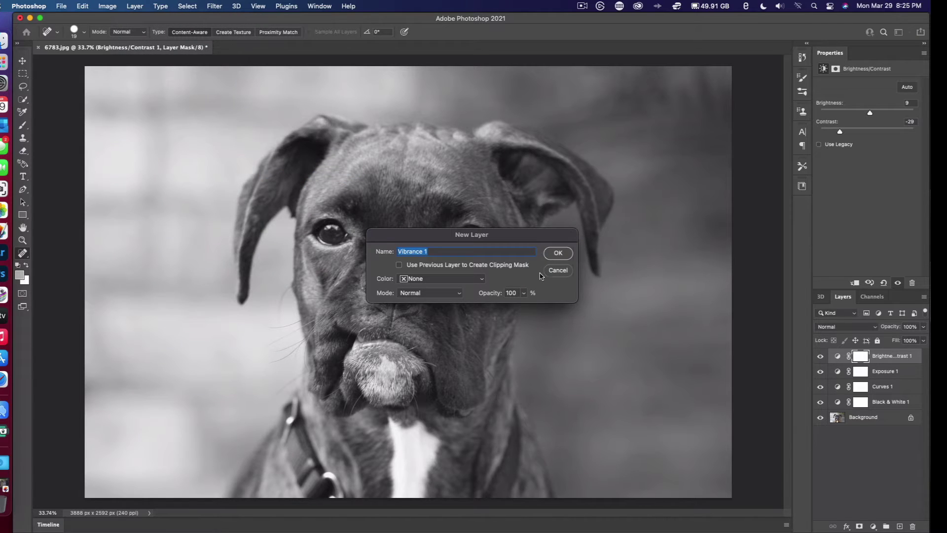
pyautogui.click(559, 254)
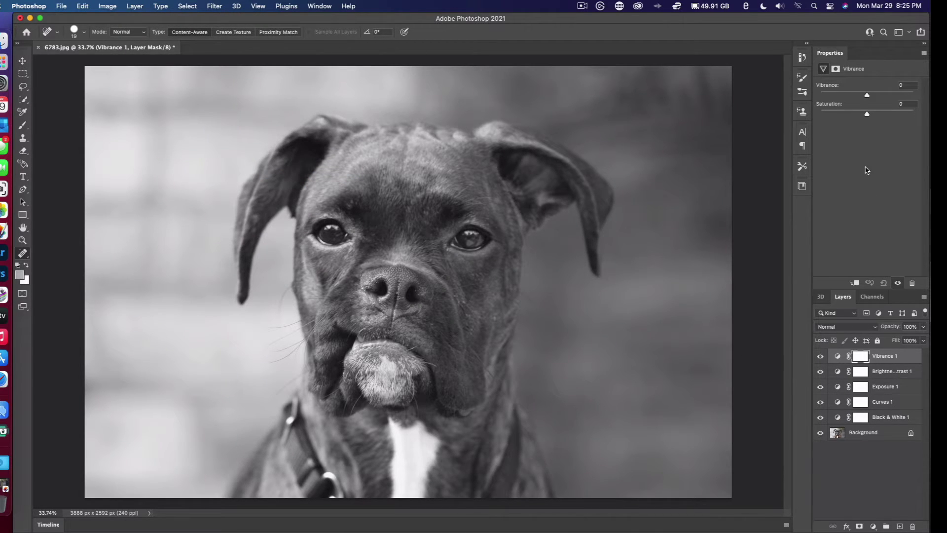
pyautogui.moveTo(867, 114)
pyautogui.mouseDown()
pyautogui.moveTo(795, 113)
pyautogui.moveTo(902, 114)
pyautogui.moveTo(867, 114)
pyautogui.moveTo(915, 96)
pyautogui.moveTo(932, 101)
pyautogui.moveTo(824, 95)
pyautogui.moveTo(862, 96)
pyautogui.mouseUp()
# Delete the Vibrance adjustment layer from the layer stack.
pyautogui.rightClick(884, 360)
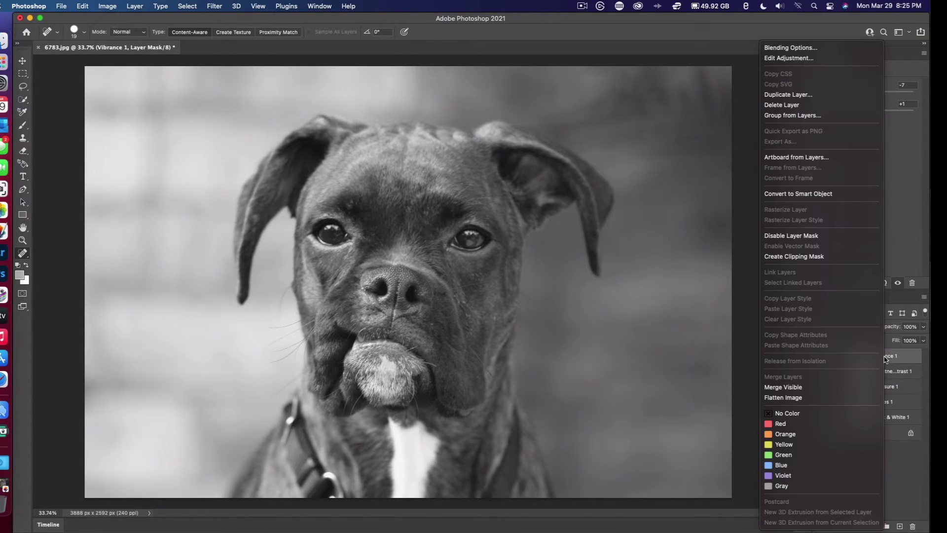
pyautogui.click(809, 105)
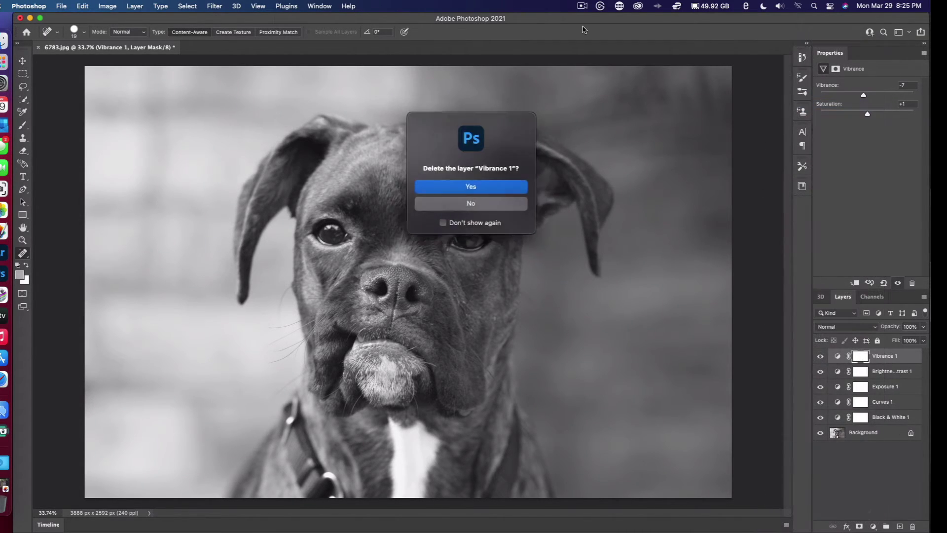
pyautogui.click(493, 189)
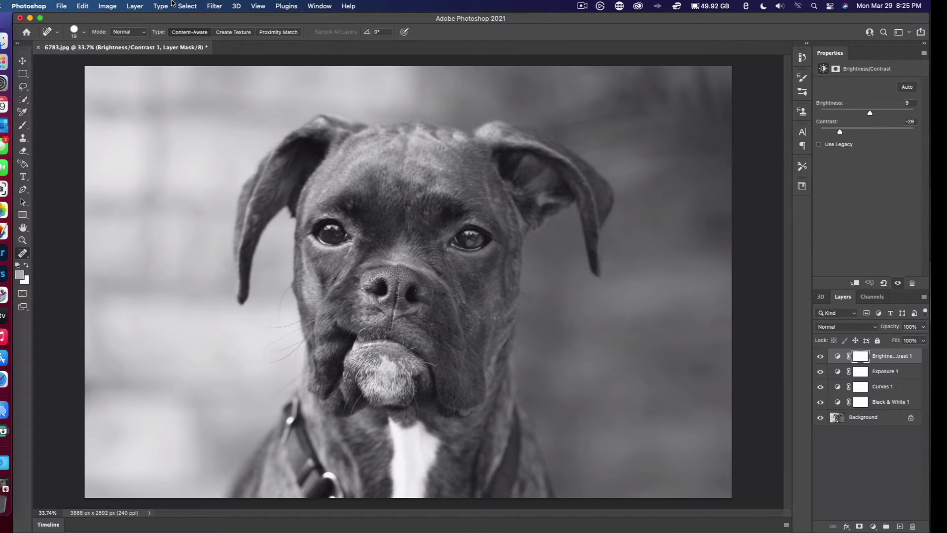
# Add a Photo Filter adjustment layer with normal blending above the Brightness/Contrast layer.
pyautogui.click(134, 6)
pyautogui.moveTo(161, 197)
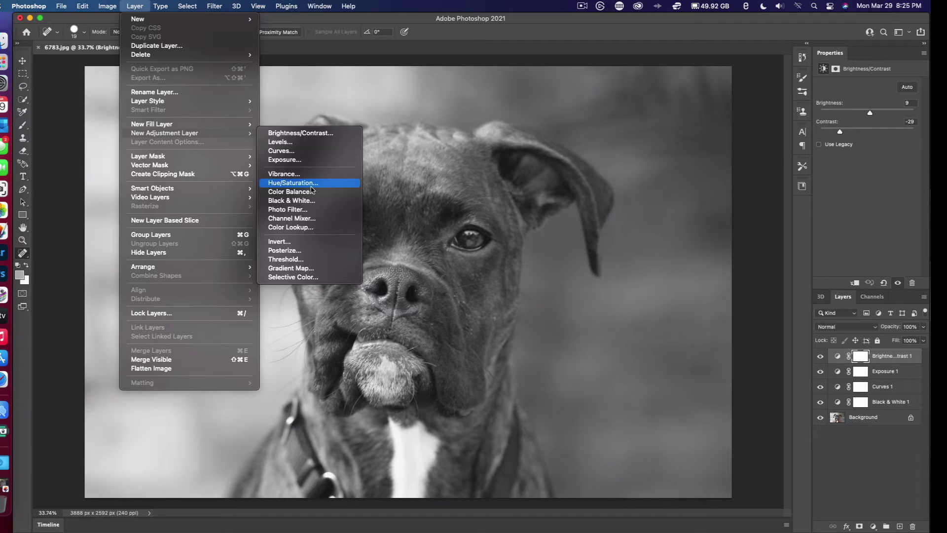
pyautogui.click(312, 209)
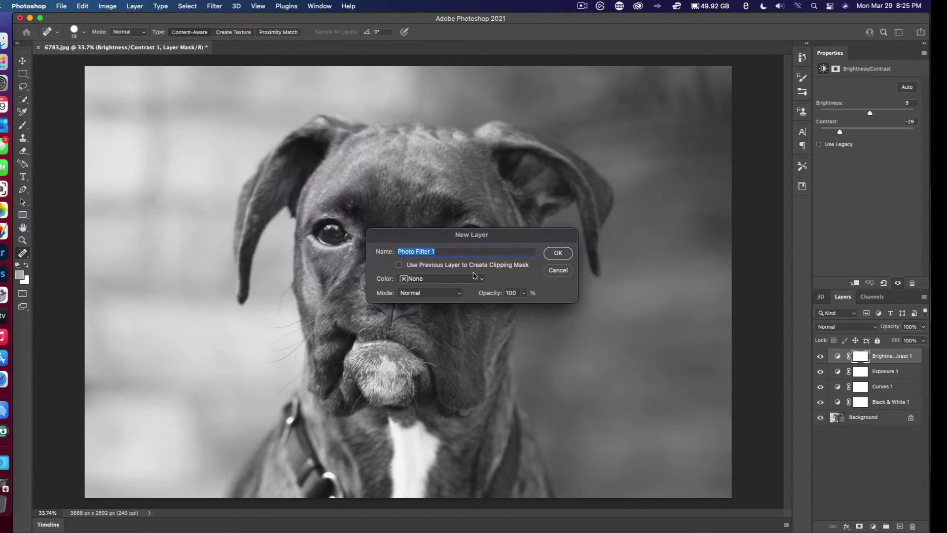
pyautogui.click(558, 250)
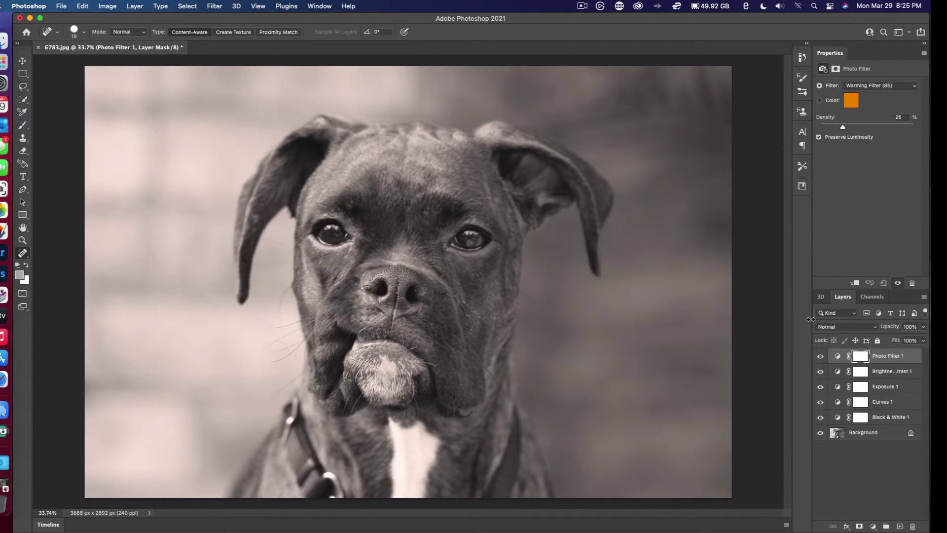
# Try the Warming Filter (LBA) and Warming Filter (81) presets on the Photo Filter layer.
pyautogui.click(871, 88)
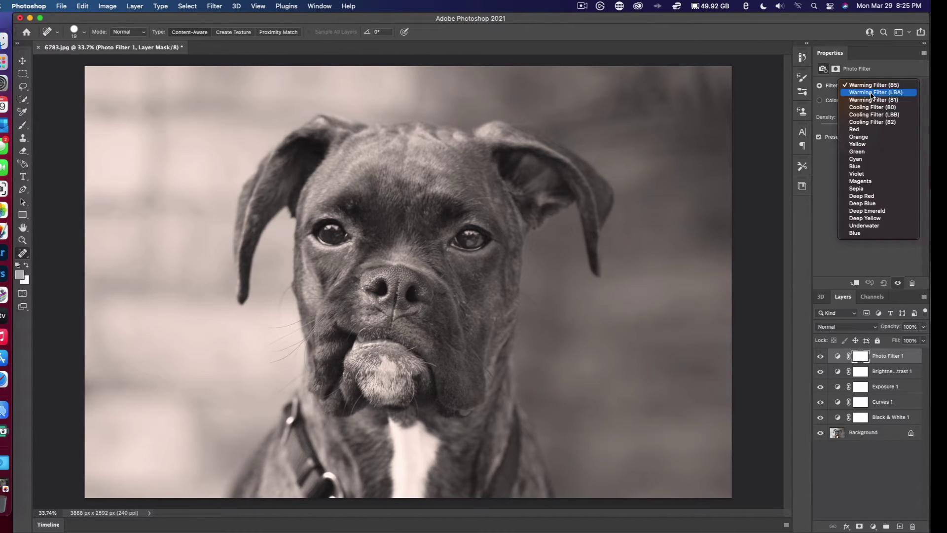
pyautogui.click(872, 92)
pyautogui.click(870, 87)
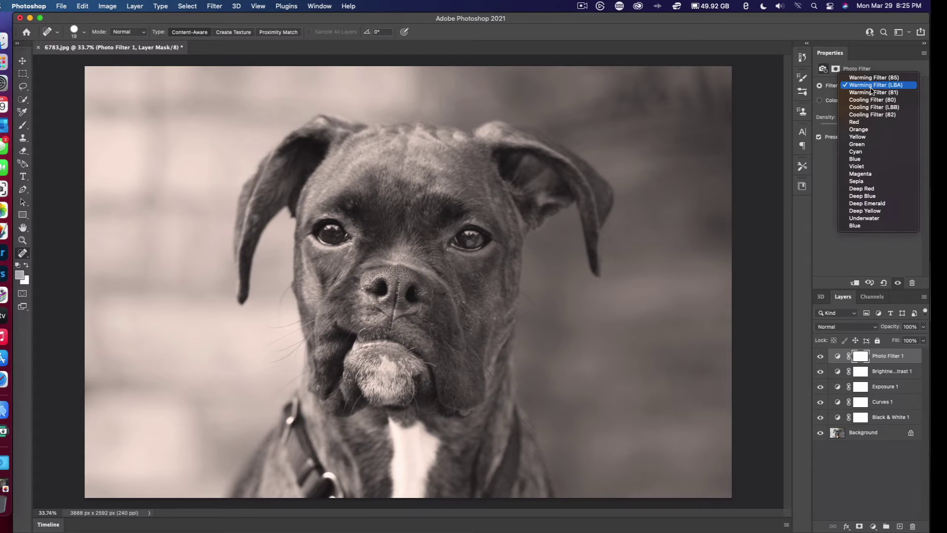
pyautogui.click(870, 92)
# Try the Cooling Filter (80), Cooling Filter (LBB) and Cooling Filter (82) presets on the Photo Filter layer.
pyautogui.click(869, 86)
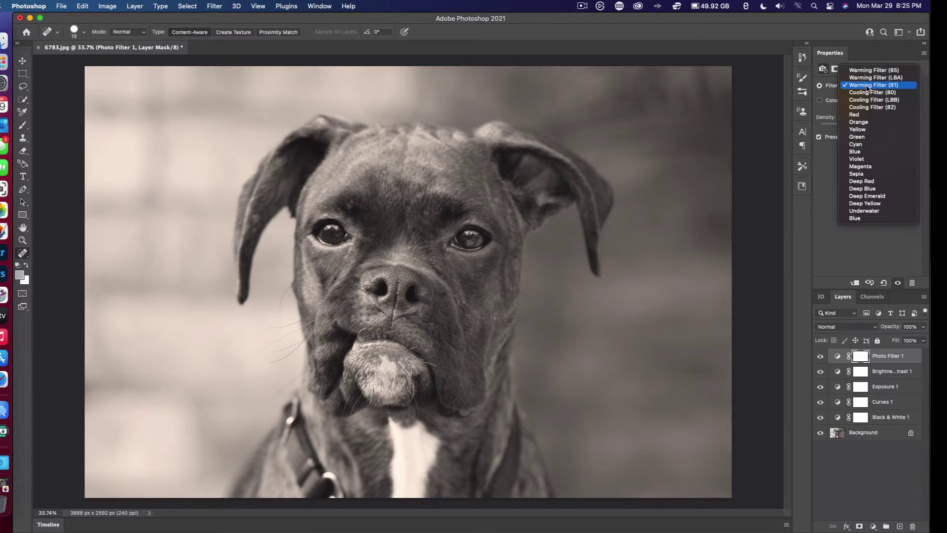
pyautogui.click(869, 91)
pyautogui.click(867, 84)
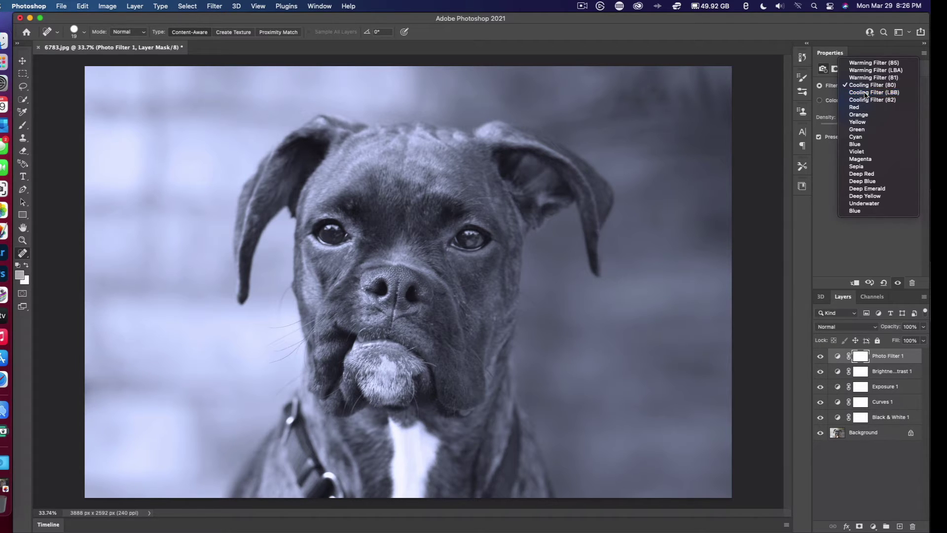
pyautogui.click(865, 94)
pyautogui.click(863, 87)
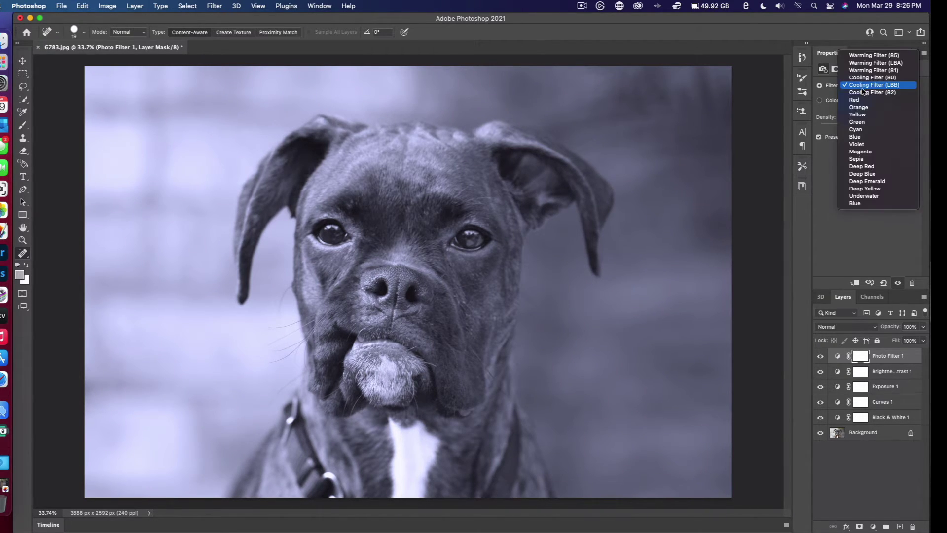
pyautogui.click(864, 94)
# Try the Red, Orange and Yellow filters on the Photo Filter layer.
pyautogui.click(863, 87)
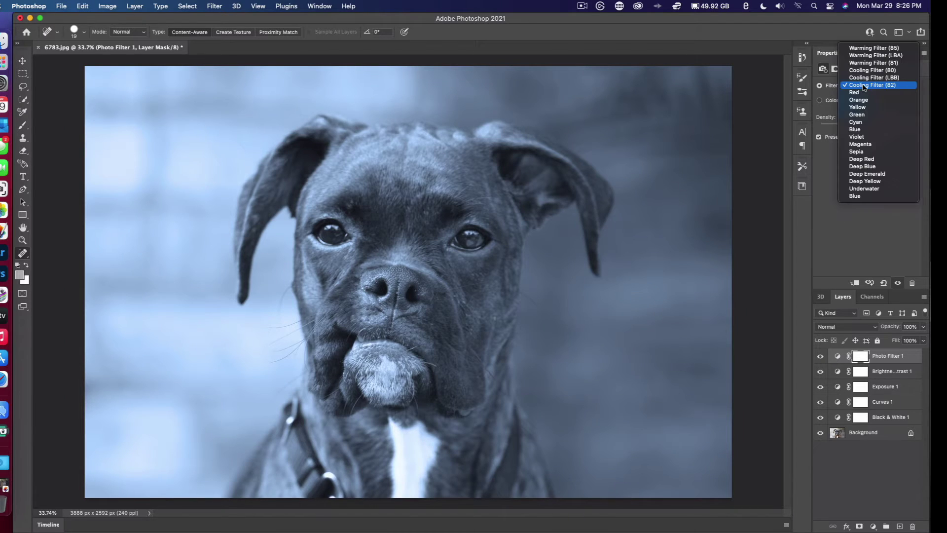
pyautogui.click(863, 93)
pyautogui.click(861, 86)
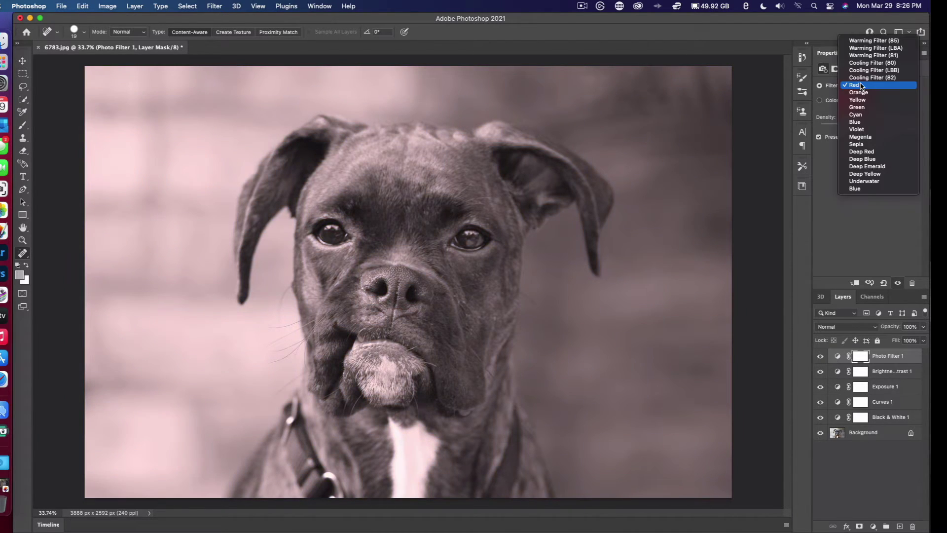
pyautogui.click(862, 94)
pyautogui.click(863, 88)
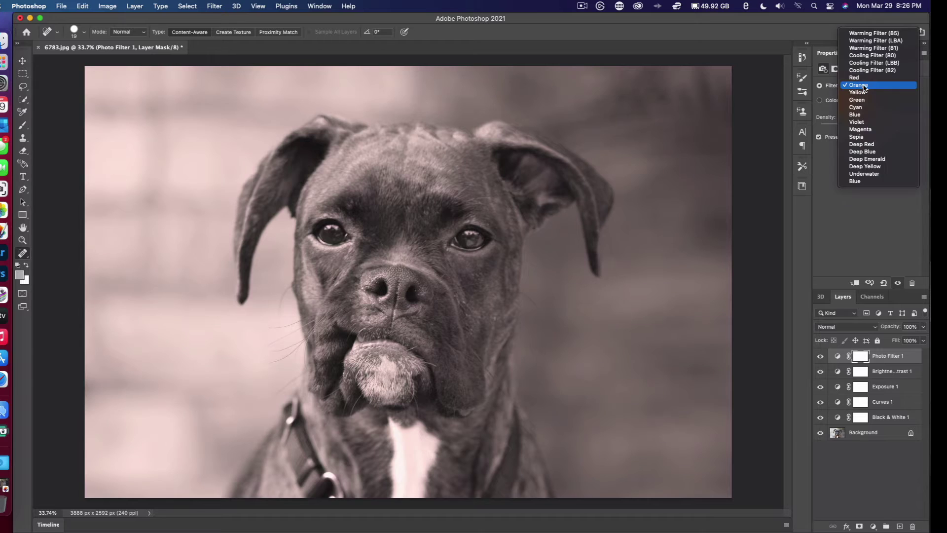
pyautogui.click(862, 93)
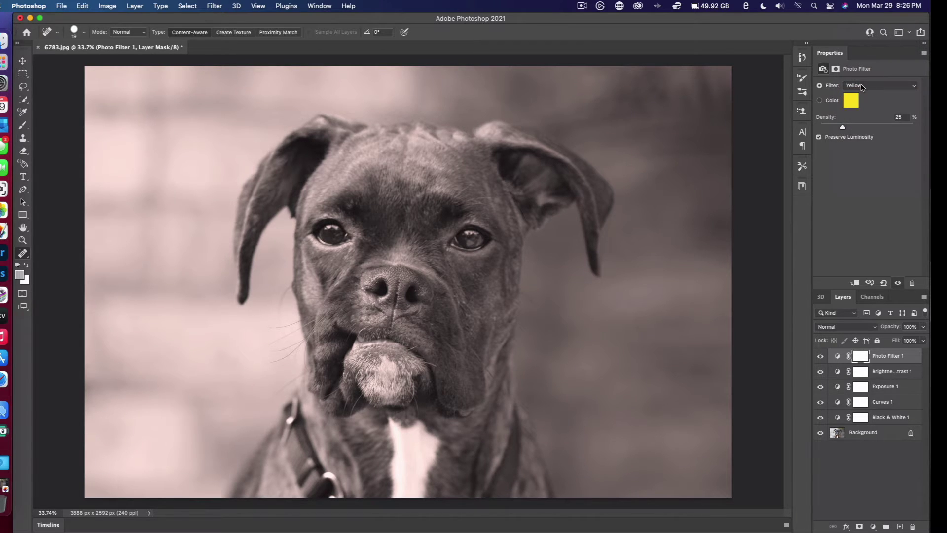
# Try the Green, Cyan and Blue filters on the Photo Filter layer.
pyautogui.click(862, 91)
pyautogui.click(861, 94)
pyautogui.click(863, 90)
pyautogui.click(863, 93)
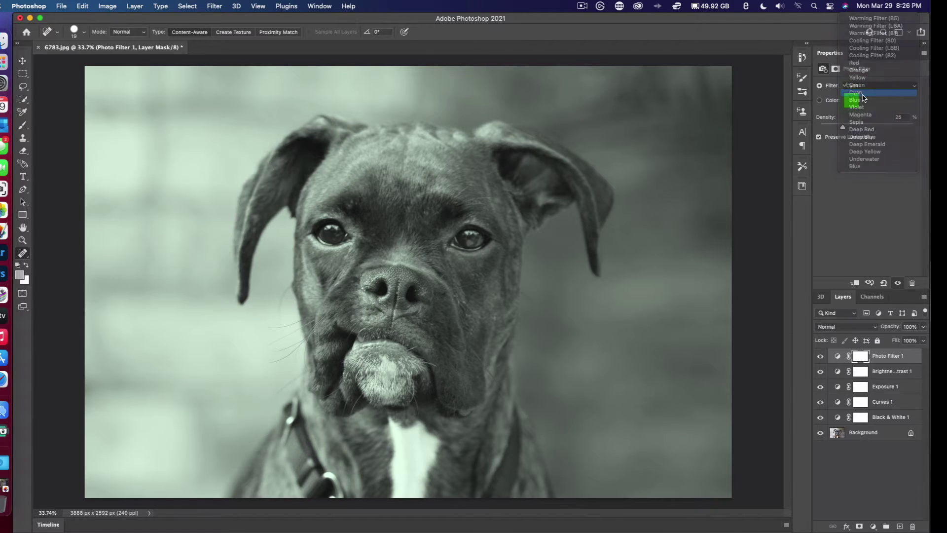
pyautogui.click(863, 88)
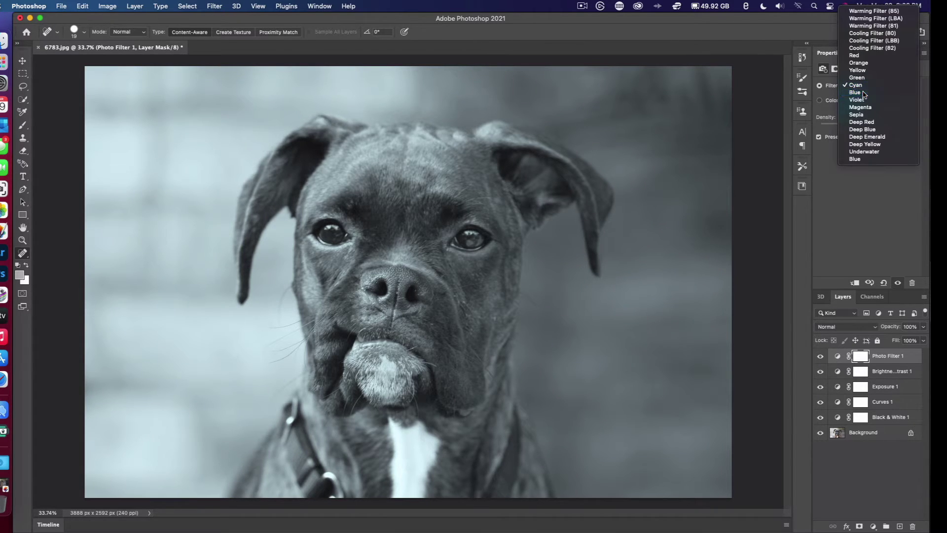
pyautogui.click(862, 93)
# Try the Violet, Magenta and Sepia filters on the Photo Filter layer.
pyautogui.click(861, 87)
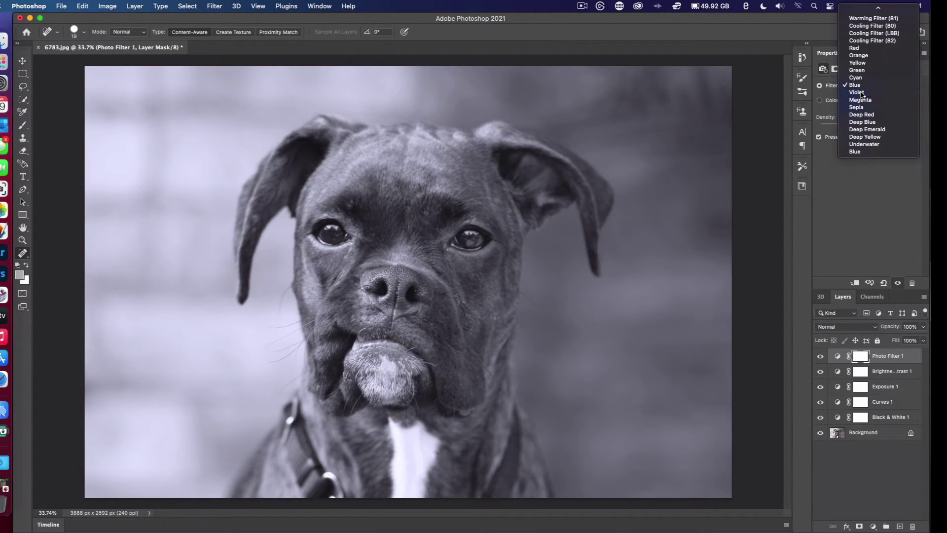
pyautogui.click(862, 92)
pyautogui.click(866, 87)
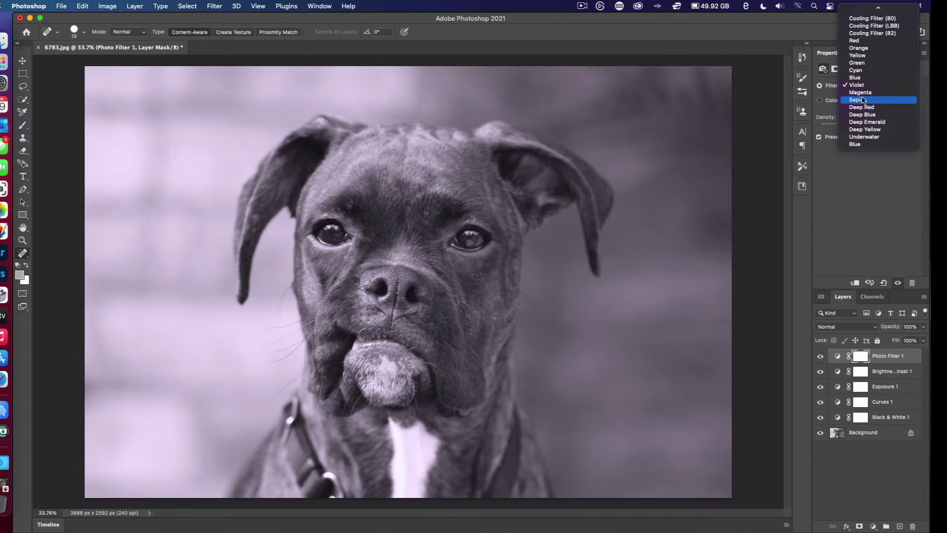
pyautogui.click(862, 93)
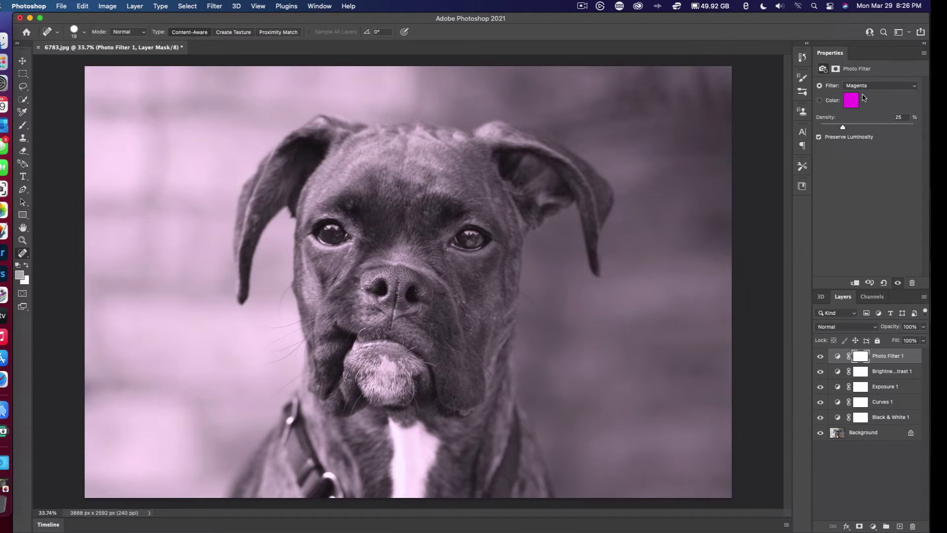
pyautogui.click(871, 87)
pyautogui.click(869, 93)
# Try the Deep Red and Deep Blue filters on the Photo Filter layer and switch it to Deep Emerald.
pyautogui.click(863, 93)
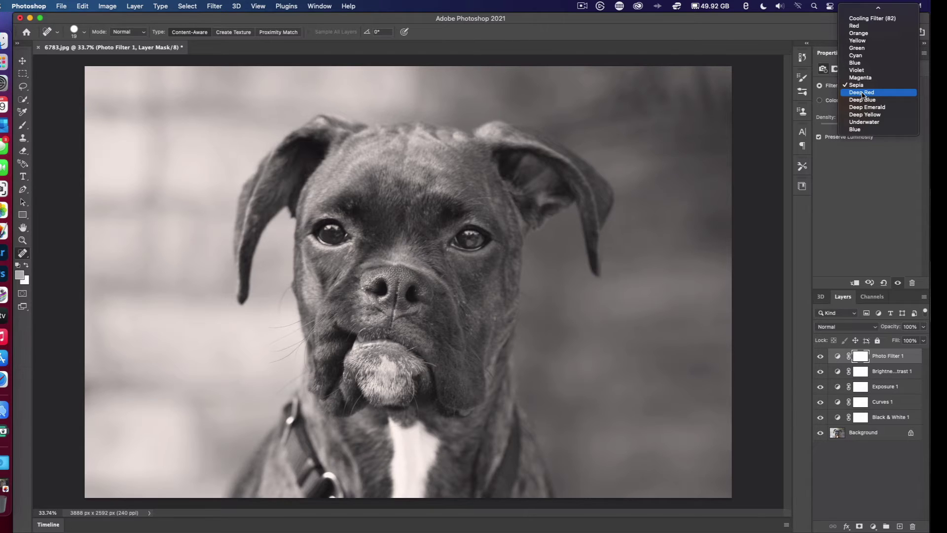
pyautogui.click(862, 92)
pyautogui.click(864, 92)
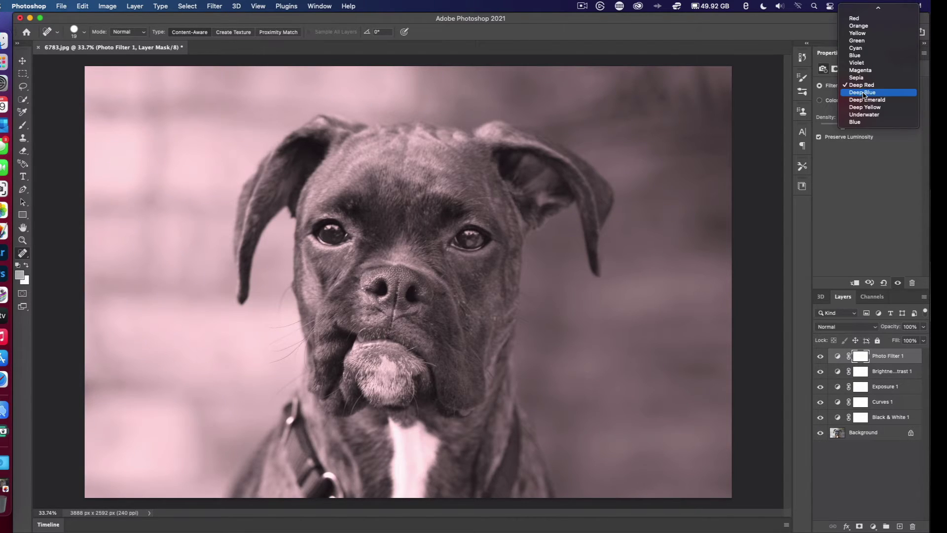
pyautogui.click(863, 92)
pyautogui.click(863, 93)
pyautogui.click(864, 94)
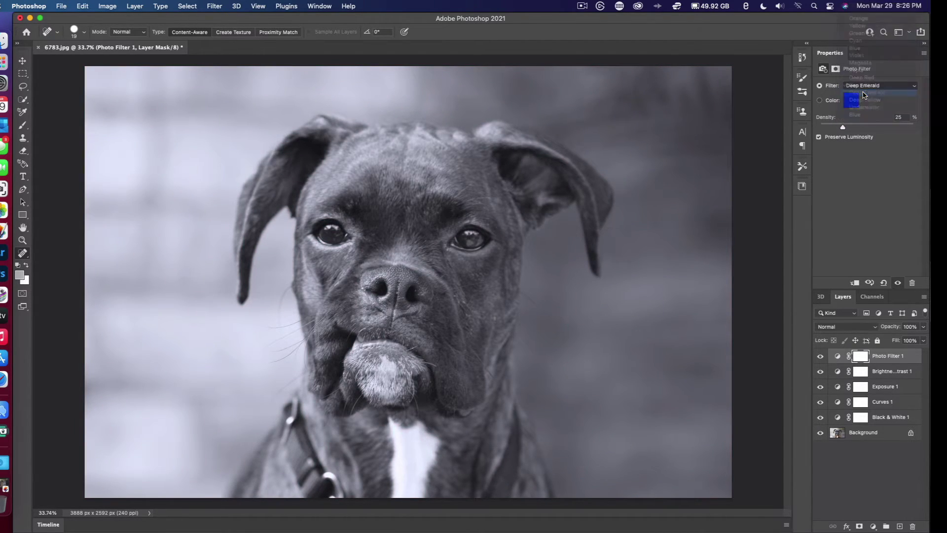
# Try the Deep Yellow, Underwater and second Blue filters on the Photo Filter layer.
pyautogui.click(863, 92)
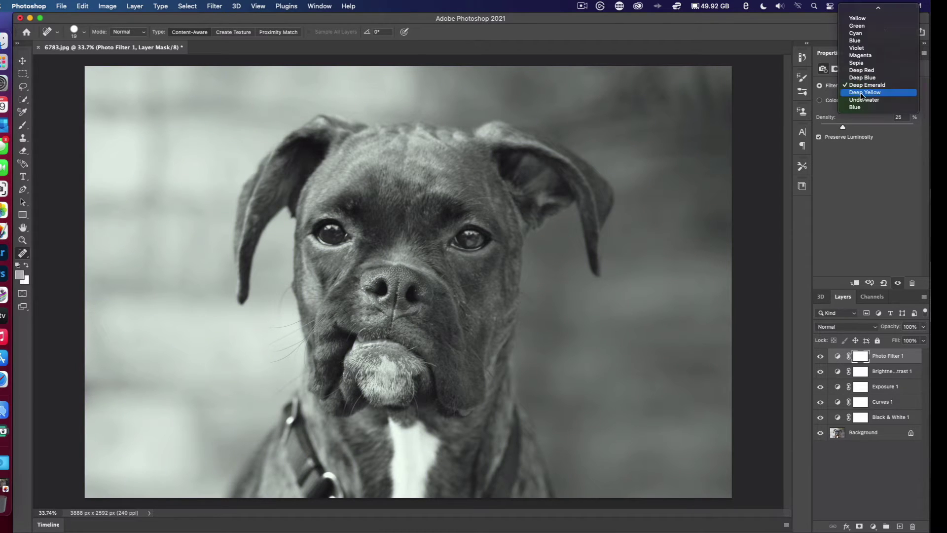
pyautogui.click(863, 92)
pyautogui.click(863, 92)
pyautogui.click(863, 93)
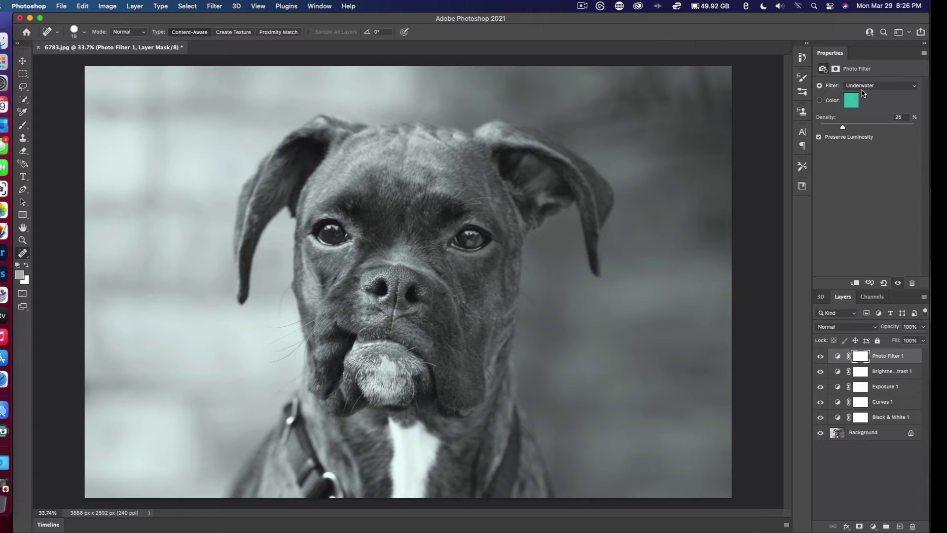
pyautogui.click(863, 93)
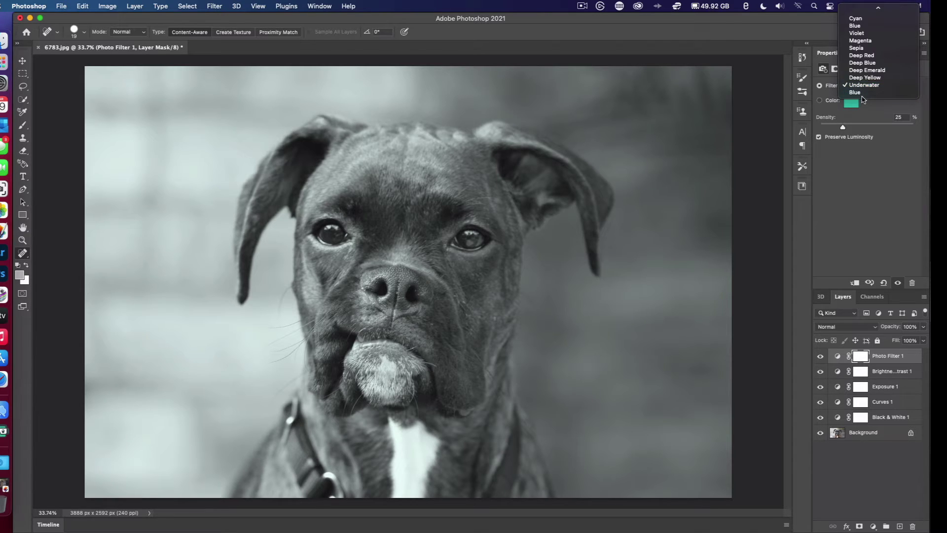
pyautogui.click(864, 93)
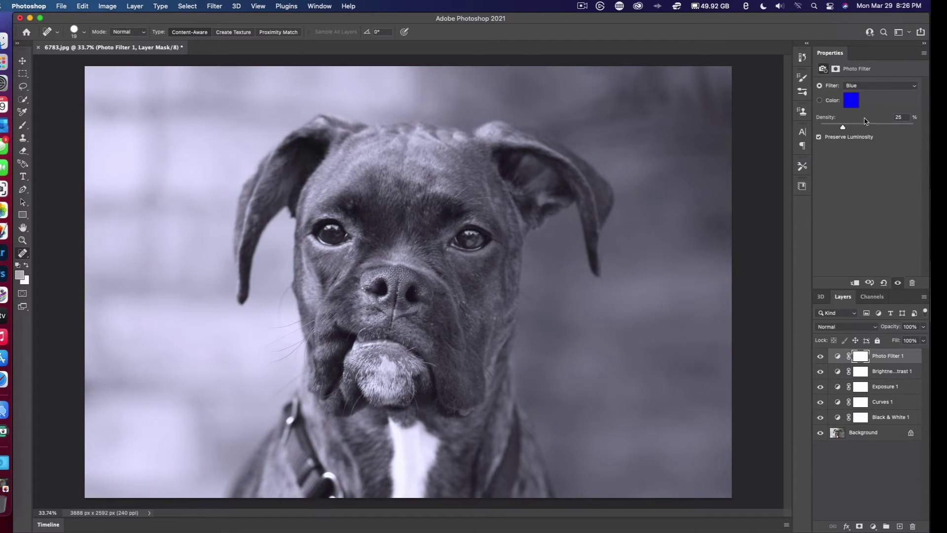
# Delete the Photo Filter 1 adjustment layer.
pyautogui.rightClick(883, 361)
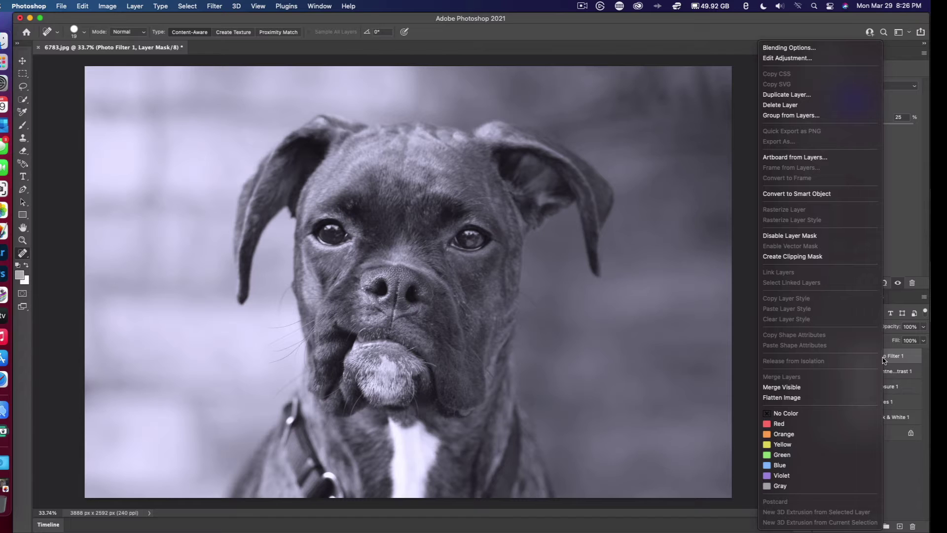
pyautogui.click(802, 108)
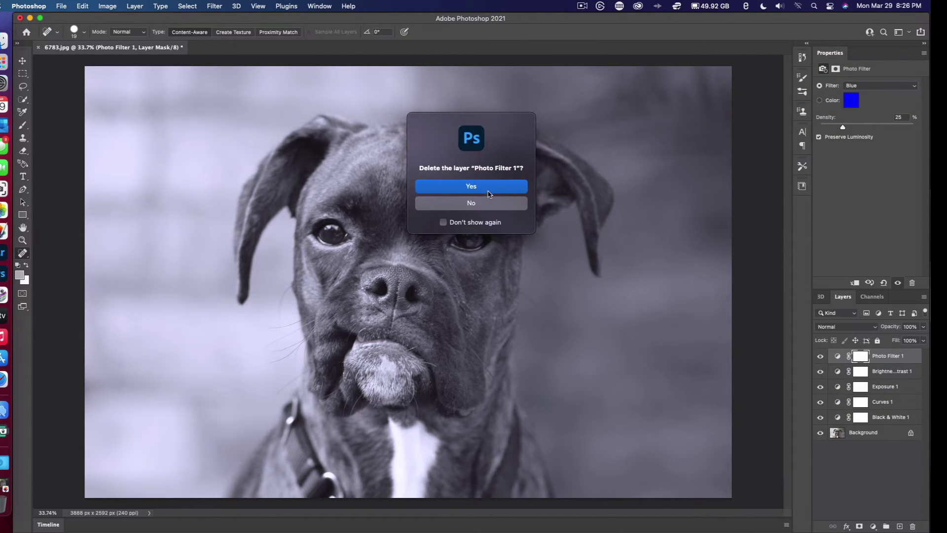
pyautogui.click(488, 190)
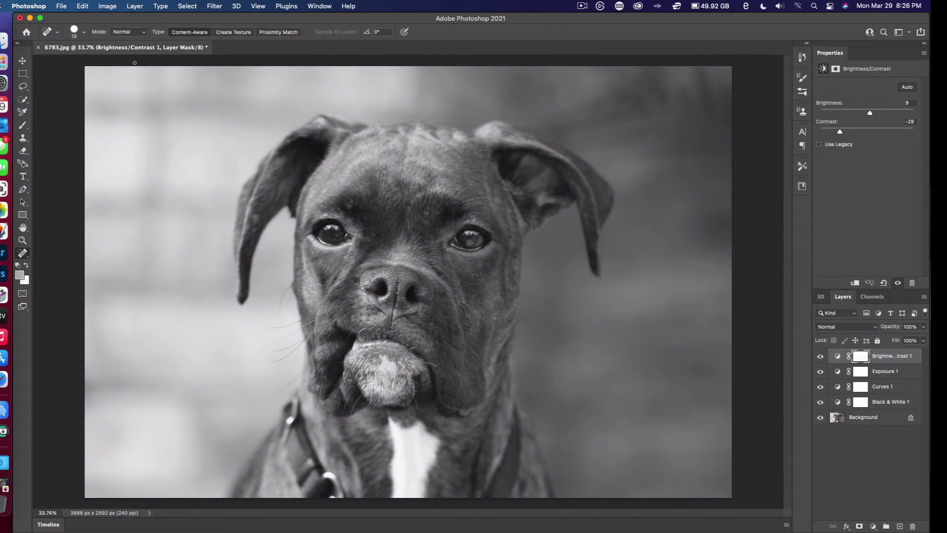
pyautogui.click(114, 11)
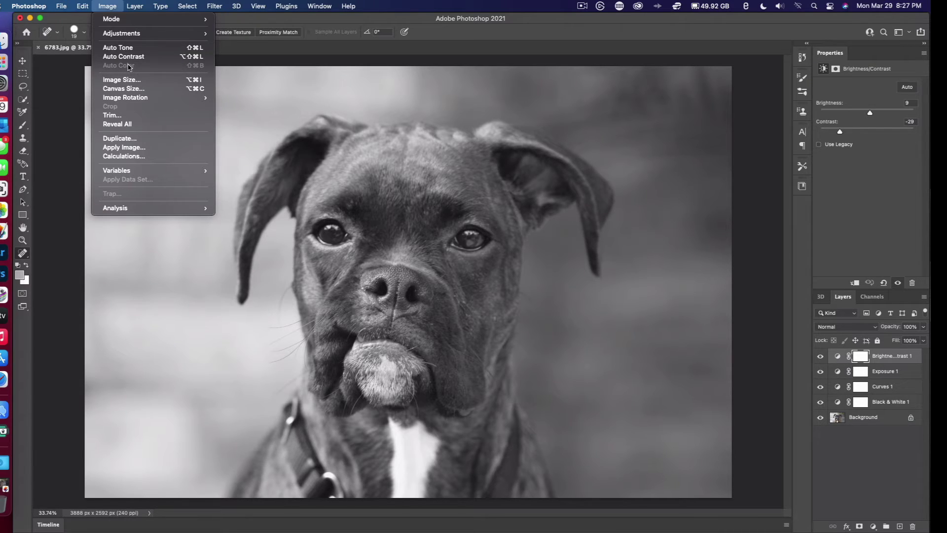
pyautogui.moveTo(134, 6)
pyautogui.moveTo(153, 163)
pyautogui.moveTo(168, 132)
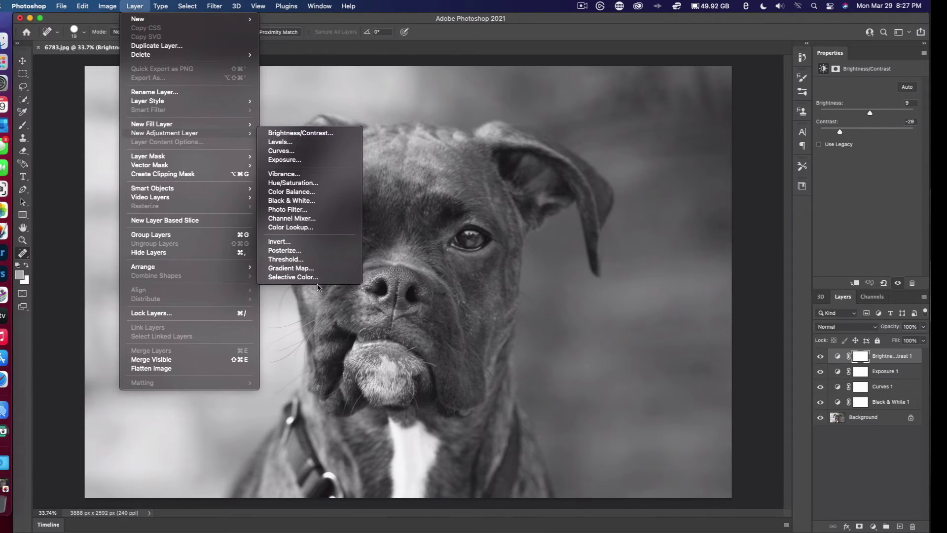
pyautogui.moveTo(217, 186)
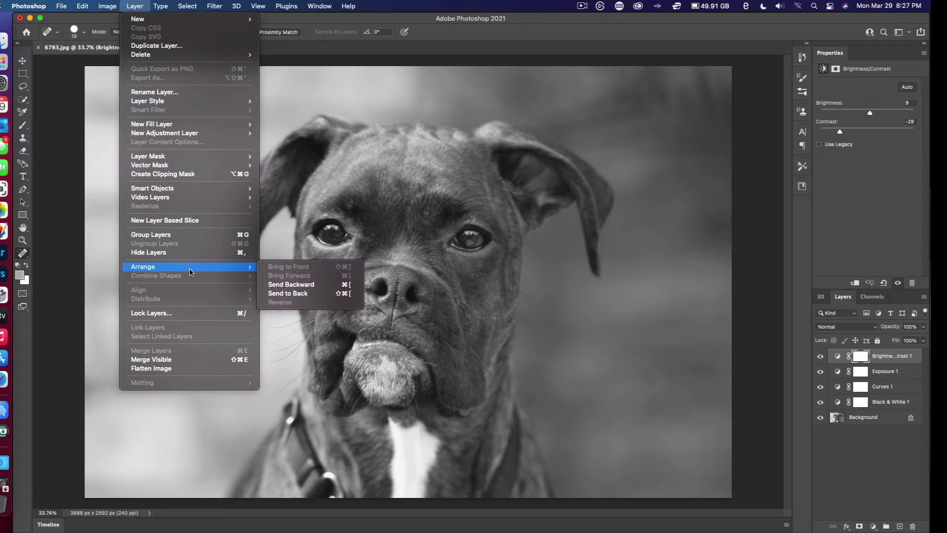
pyautogui.click(70, 183)
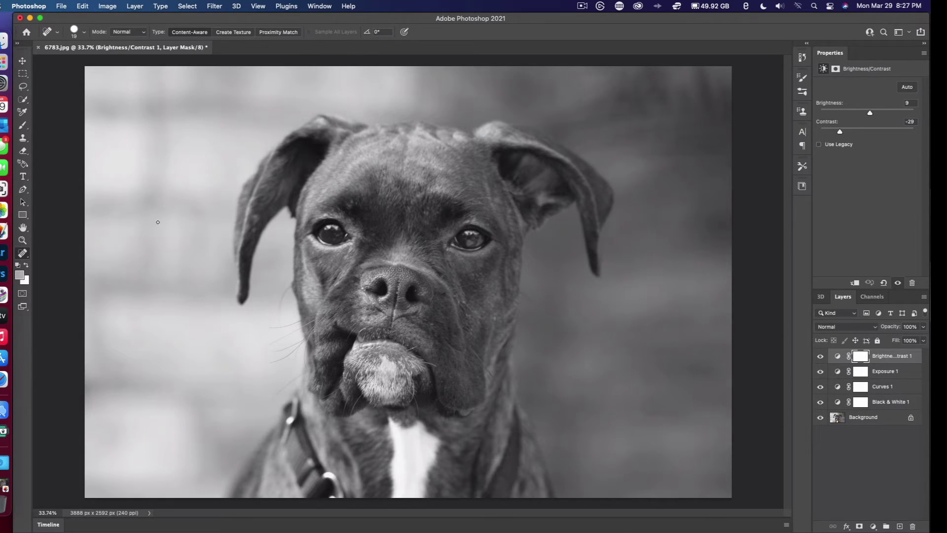
# Close the 6783.jpg document and the Photoshop window.
pyautogui.click(38, 47)
pyautogui.click(466, 213)
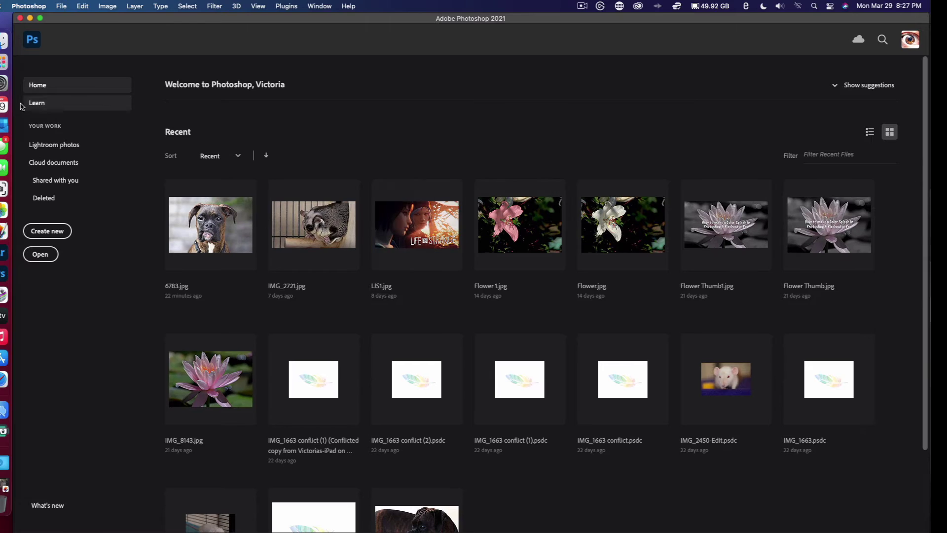
pyautogui.click(19, 19)
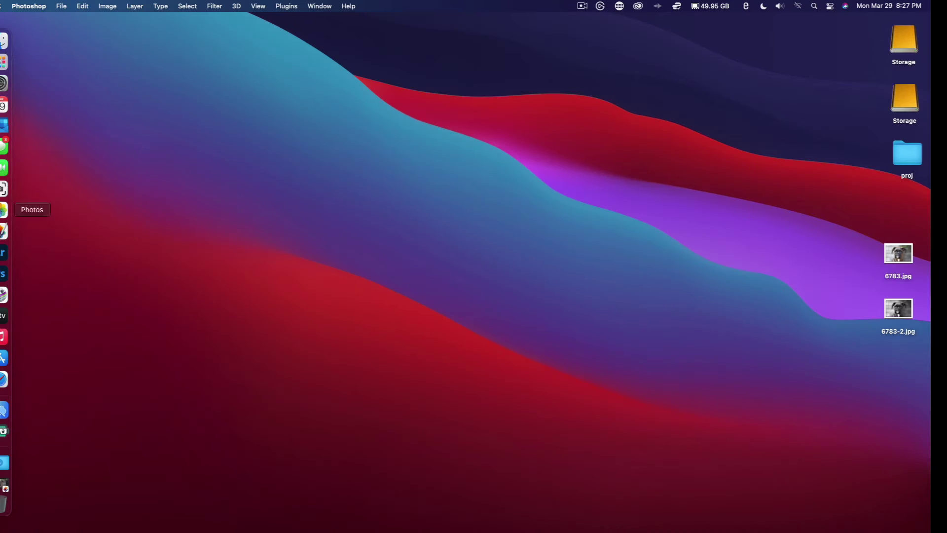
# Switch to Pixelmator Pro and turn on the Black & White color adjustment for the 6783 dog photo.
pyautogui.click(3, 232)
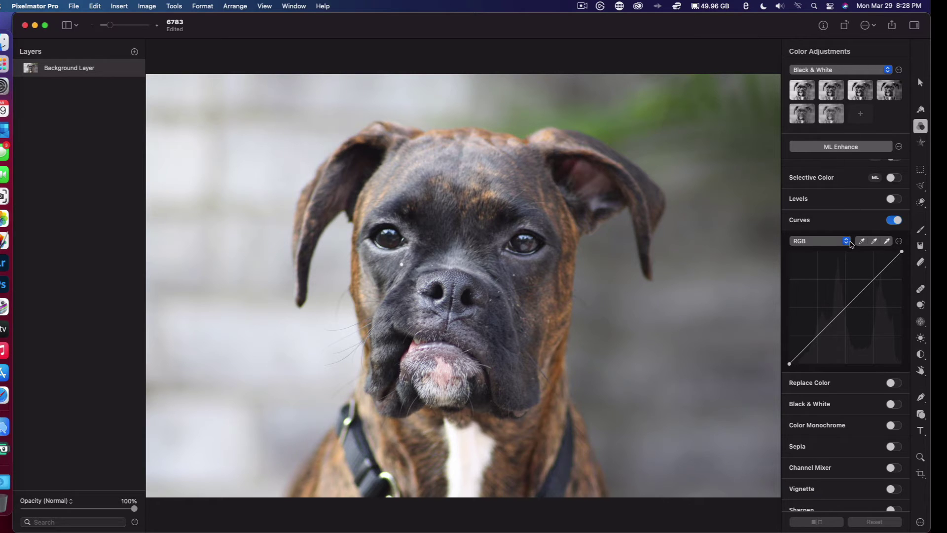
pyautogui.scroll(-3, 851, 245)
pyautogui.scroll(10, 850, 244)
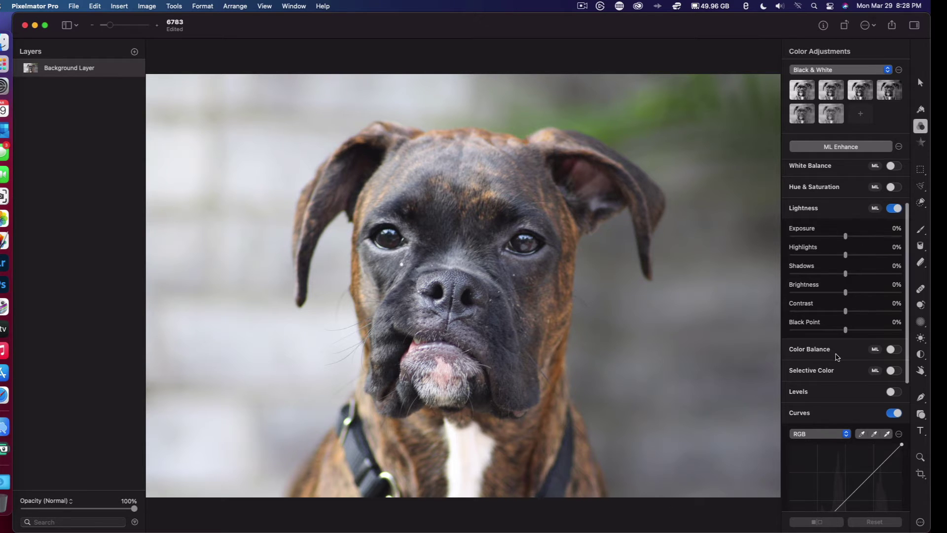
pyautogui.scroll(-5, 837, 357)
pyautogui.scroll(-5, 837, 357)
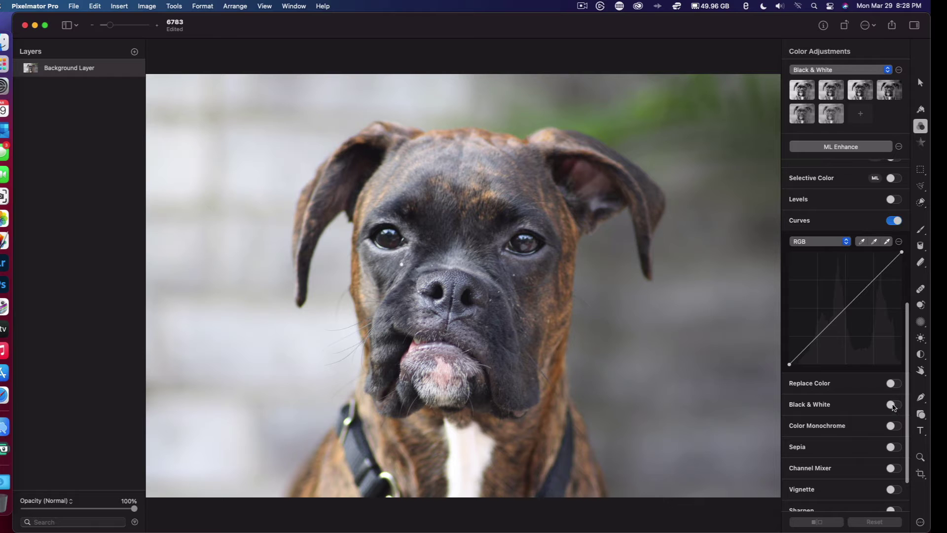
pyautogui.click(894, 404)
# Try the color channel and Tone settings of the Black & White adjustment and return them to 0%.
pyautogui.scroll(-3, 845, 410)
pyautogui.scroll(-2, 845, 410)
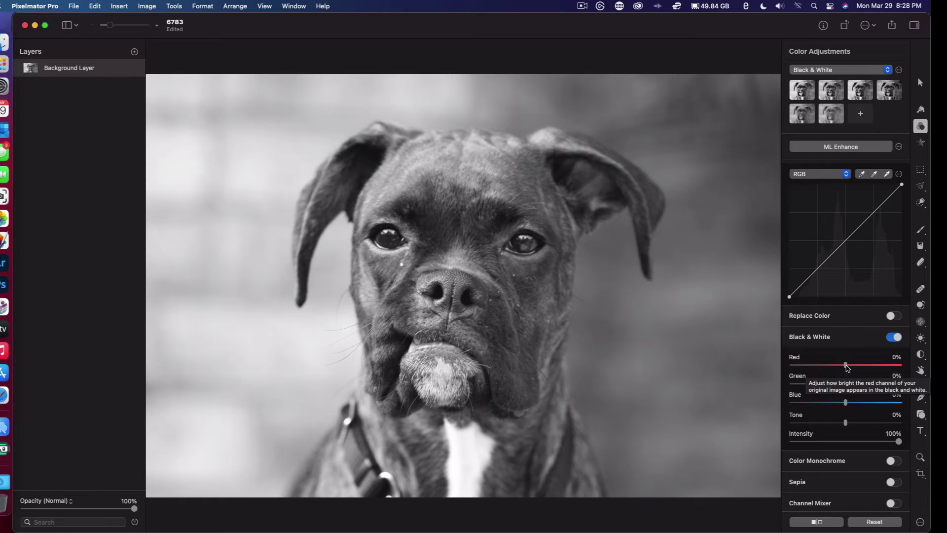
pyautogui.moveTo(846, 368)
pyautogui.mouseDown()
pyautogui.moveTo(800, 370)
pyautogui.moveTo(919, 384)
pyautogui.moveTo(790, 379)
pyautogui.moveTo(847, 385)
pyautogui.mouseUp()
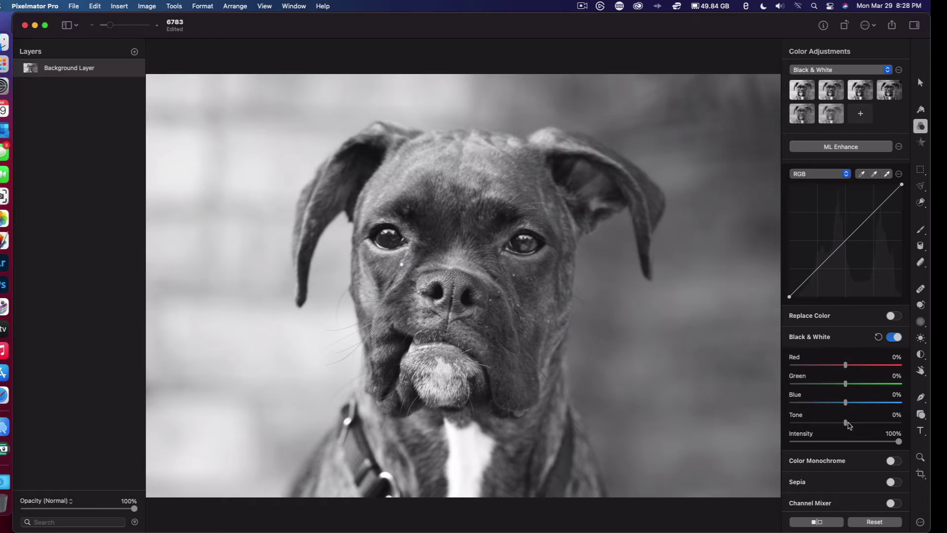
pyautogui.moveTo(845, 423)
pyautogui.mouseDown()
pyautogui.moveTo(777, 430)
pyautogui.moveTo(906, 434)
pyautogui.moveTo(847, 434)
pyautogui.mouseUp()
# Try the Sepia adjustment with its intensity lowered to 49% and 41%, and turn it off again.
pyautogui.scroll(-5, 848, 436)
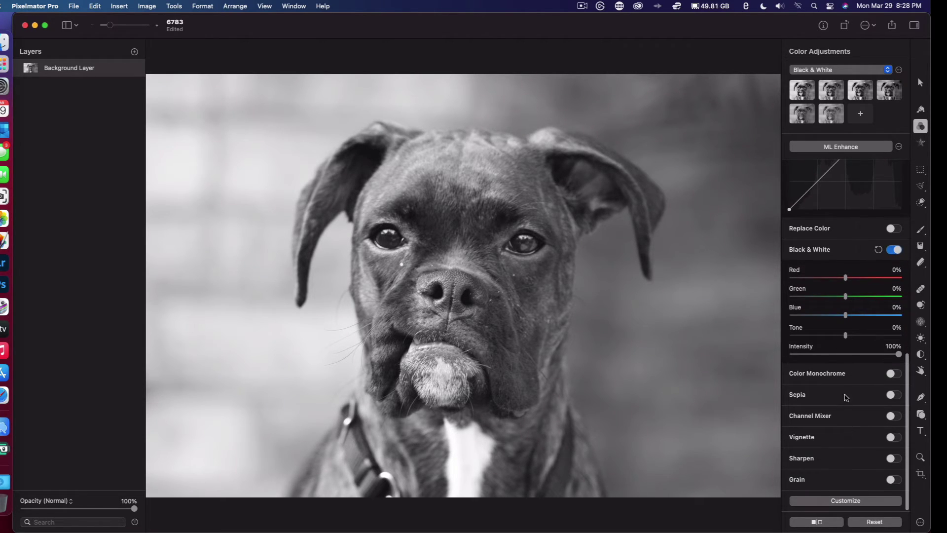
pyautogui.click(892, 394)
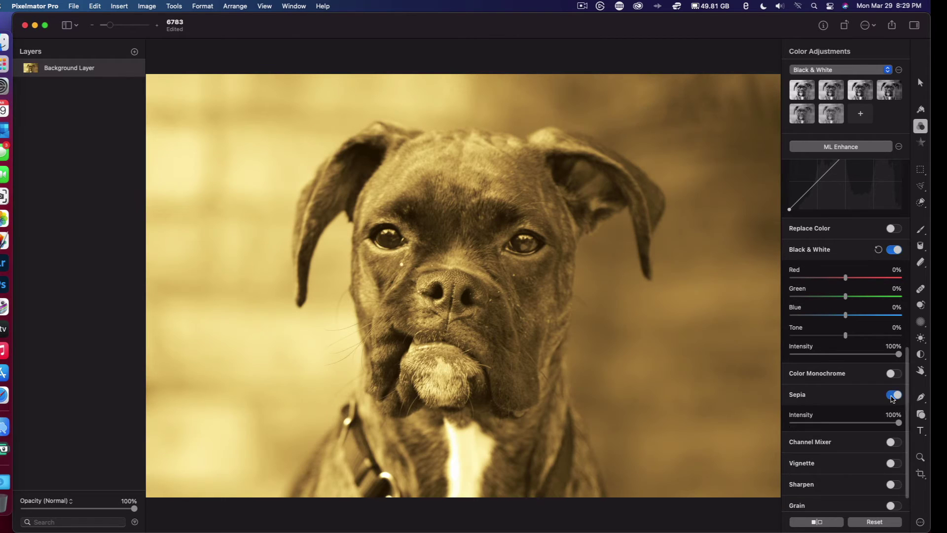
pyautogui.moveTo(898, 423); pyautogui.dragTo(841, 427)
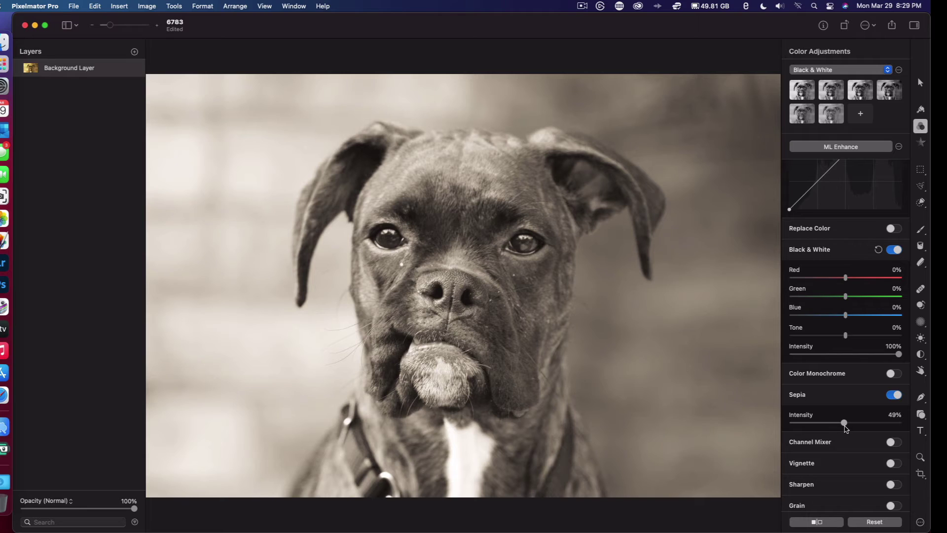
pyautogui.moveTo(844, 428); pyautogui.dragTo(832, 427)
pyautogui.moveTo(832, 427); pyautogui.dragTo(837, 427)
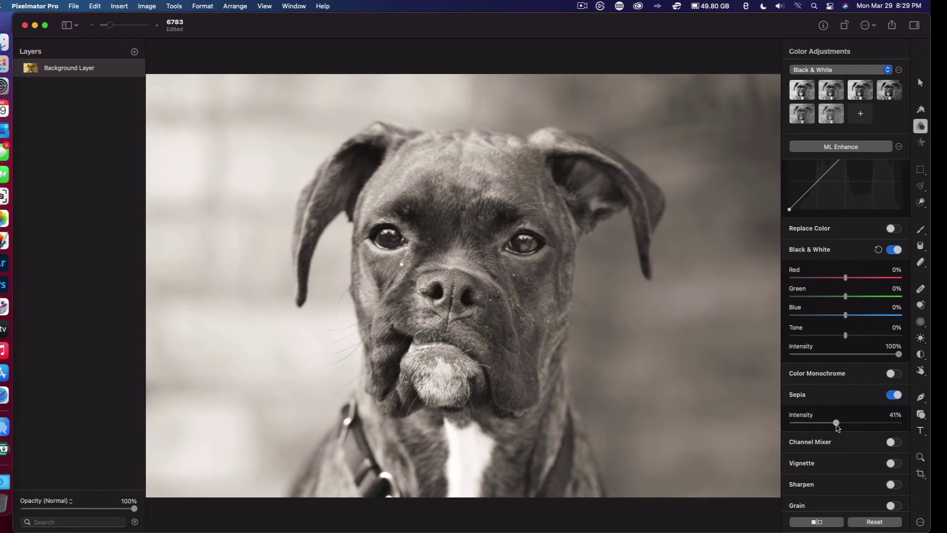
pyautogui.click(893, 396)
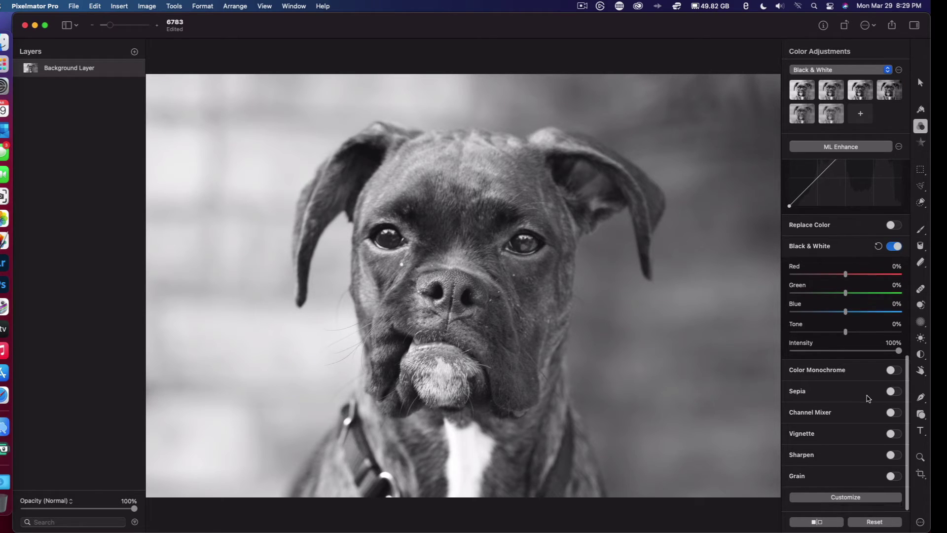
# Turn on the Sharpen adjustment, try a radius of 4.1 px and set the radius to 0.0 px.
pyautogui.click(893, 458)
pyautogui.scroll(-2, 849, 432)
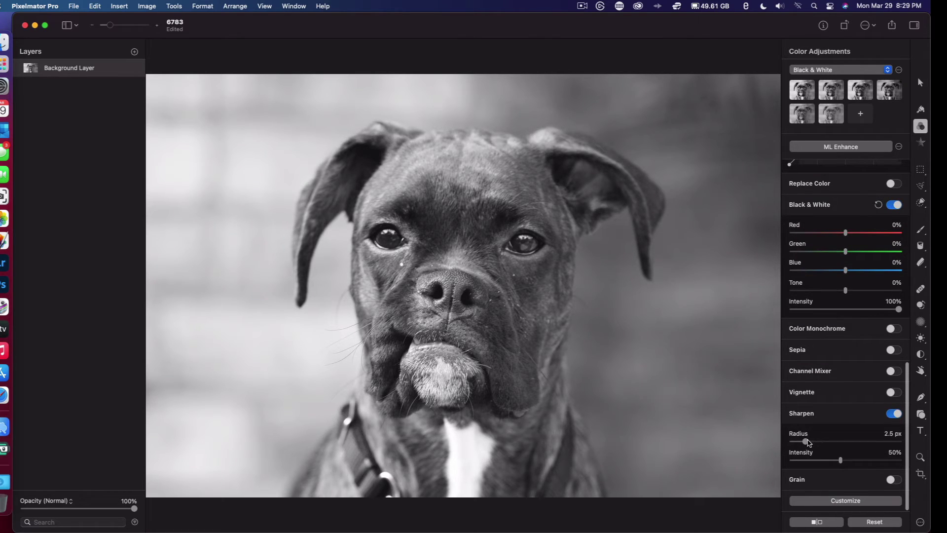
pyautogui.moveTo(807, 441)
pyautogui.mouseDown()
pyautogui.moveTo(857, 447)
pyautogui.moveTo(816, 444)
pyautogui.mouseUp()
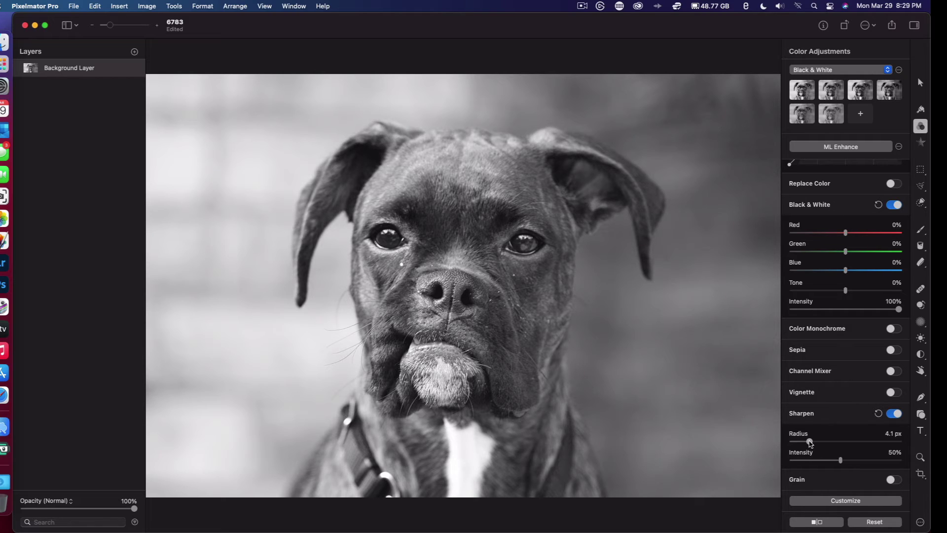
pyautogui.moveTo(809, 443); pyautogui.dragTo(793, 443)
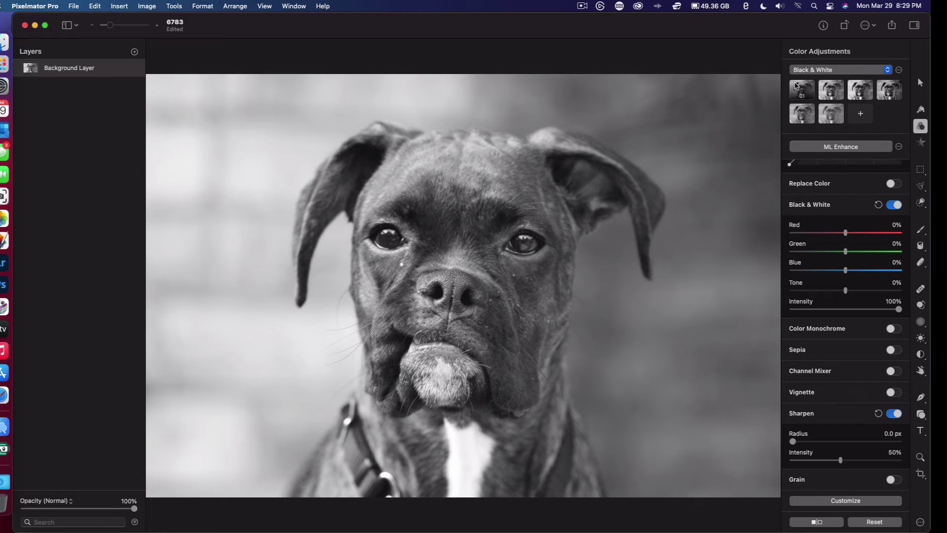
# Try the Black & White color adjustment presets on the dog photo, ending with the sixth one.
pyautogui.moveTo(807, 94); pyautogui.dragTo(555, 201)
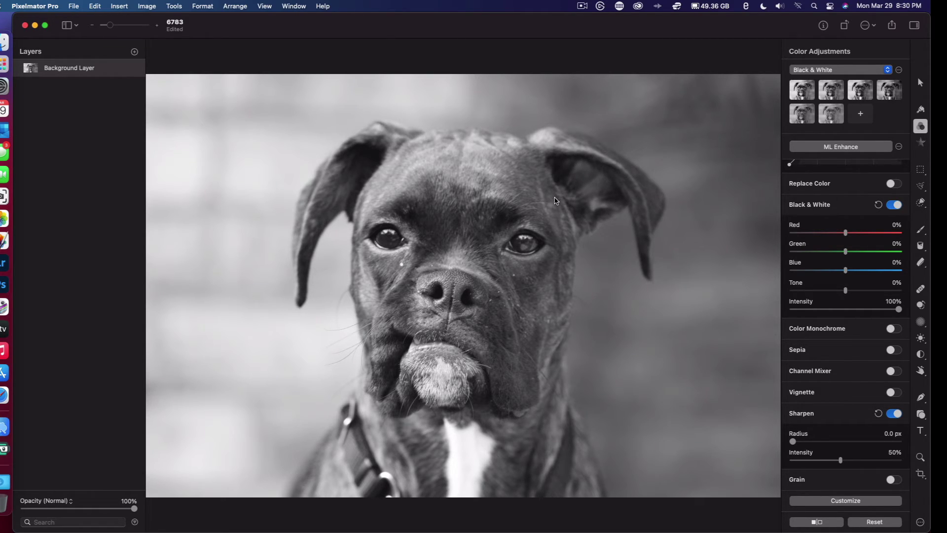
pyautogui.click(803, 91)
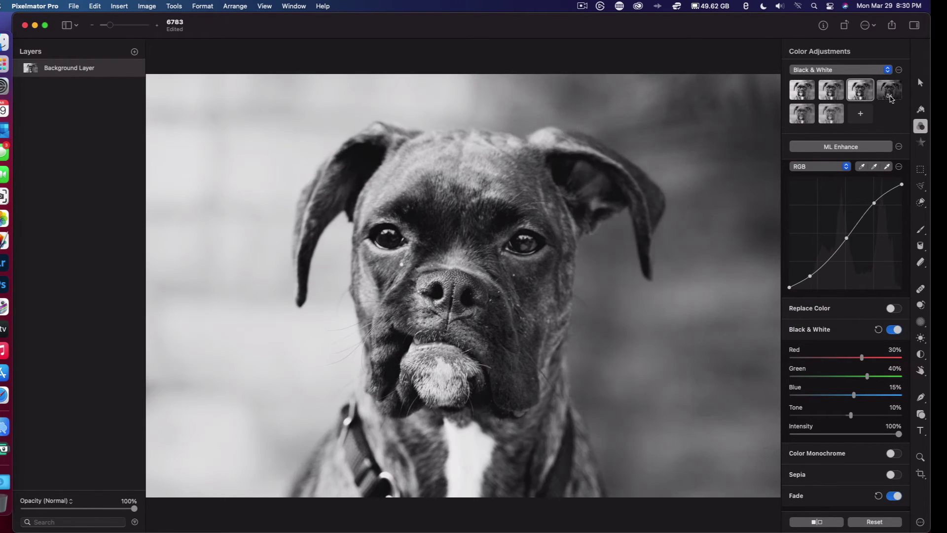
pyautogui.click(891, 97)
pyautogui.click(802, 113)
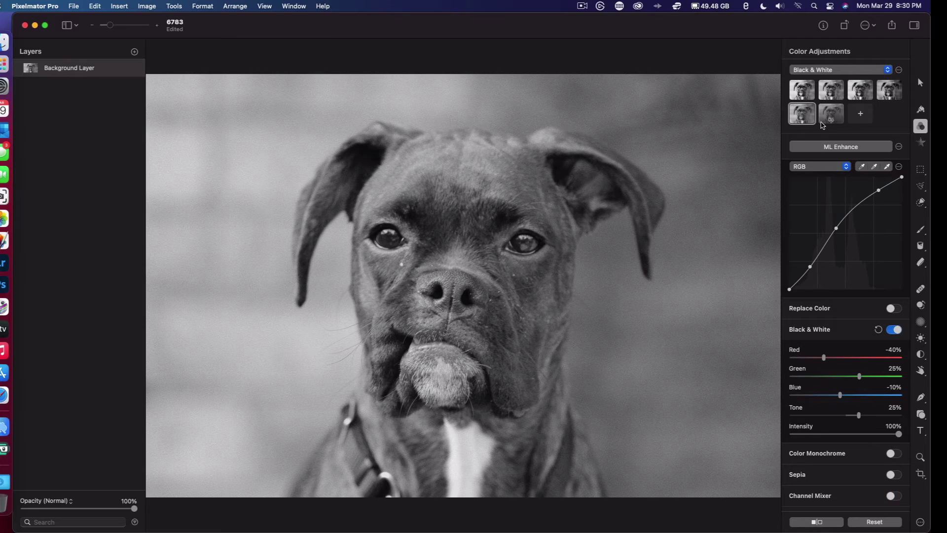
pyautogui.click(831, 115)
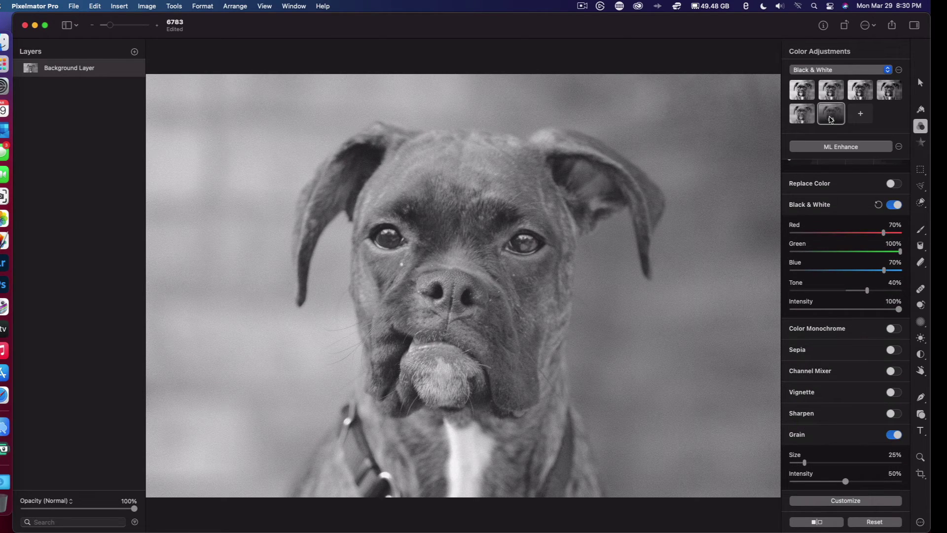
# Undo all the applied Black & White presets.
pyautogui.press('super+z')
pyautogui.press('super+z')
pyautogui.press('super+z')
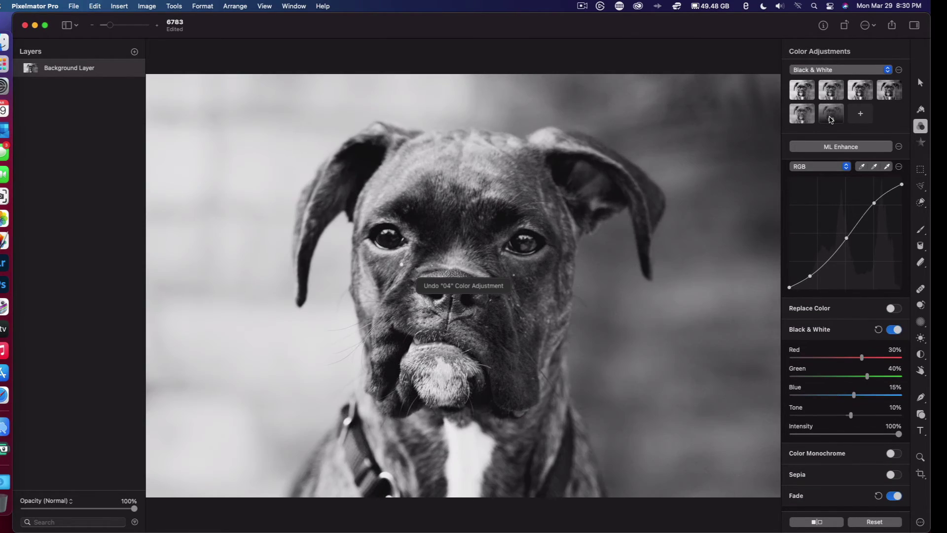
pyautogui.press('super+z')
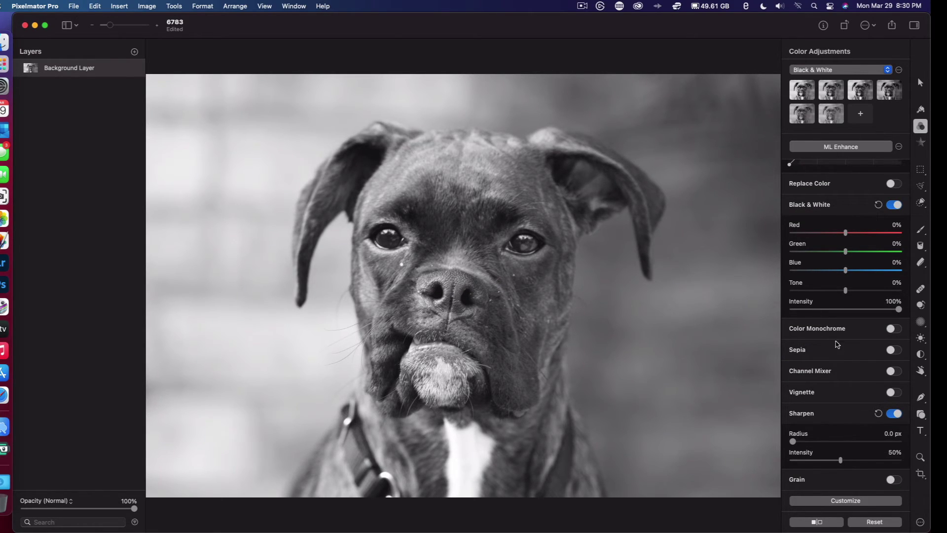
# Turn on the Grain adjustment and set its size and intensity to 0%.
pyautogui.scroll(-1, 828, 381)
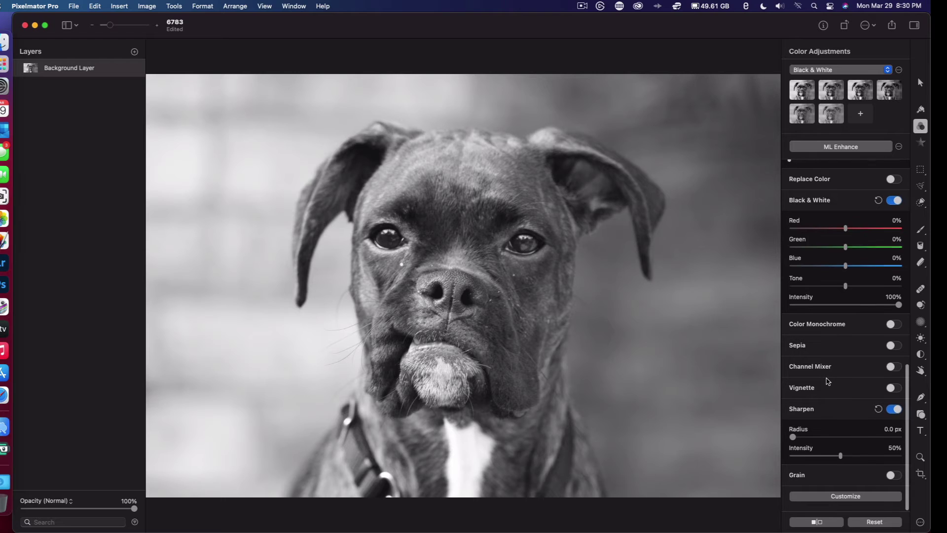
pyautogui.click(893, 480)
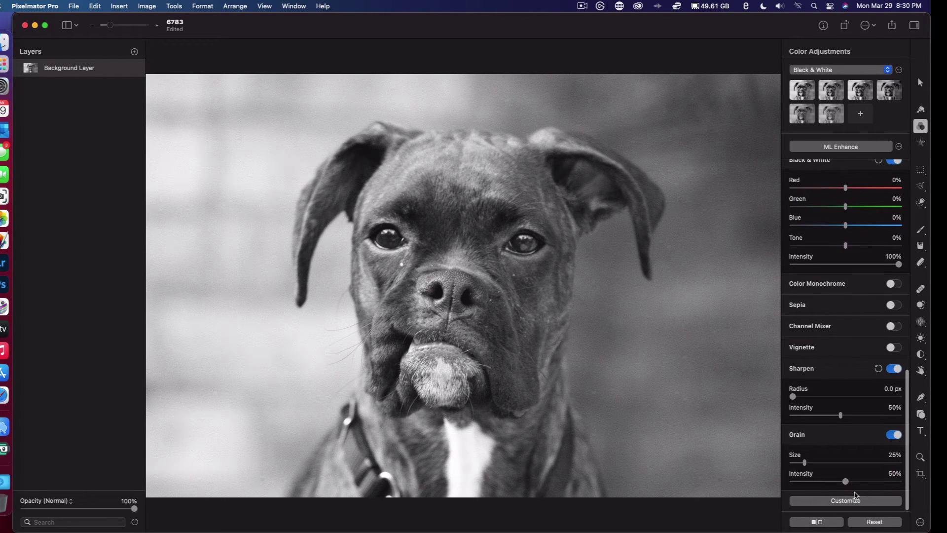
pyautogui.moveTo(845, 483); pyautogui.dragTo(776, 465)
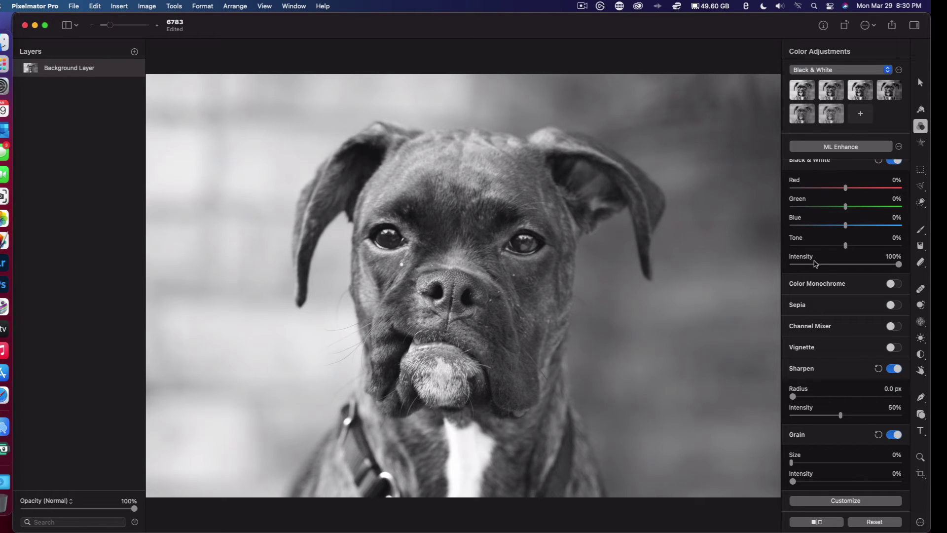
# In the Lightness adjustment, set highlights to -2%, shadows to -19%, brightness to -5% and contrast to -56%, keeping the black point at 0%.
pyautogui.scroll(-1, 829, 453)
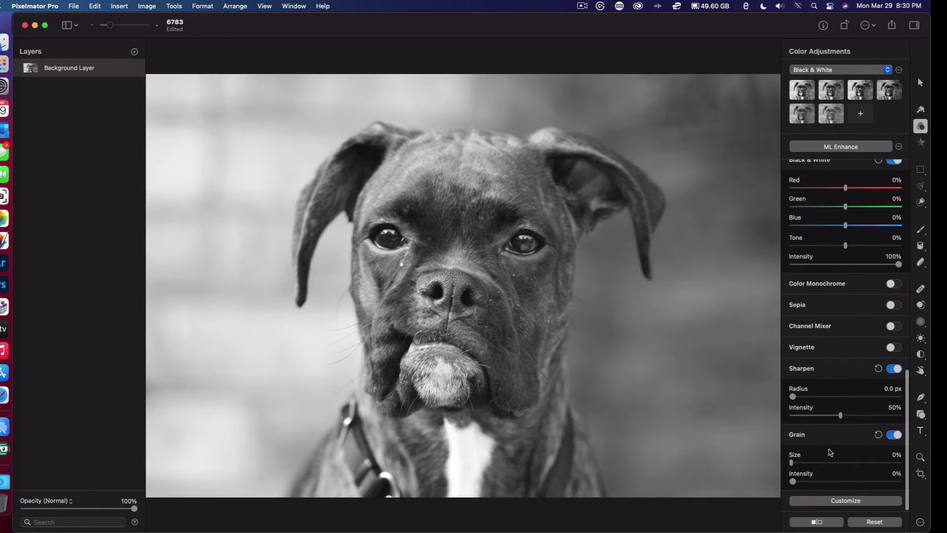
pyautogui.scroll(3, 830, 452)
pyautogui.scroll(15, 830, 452)
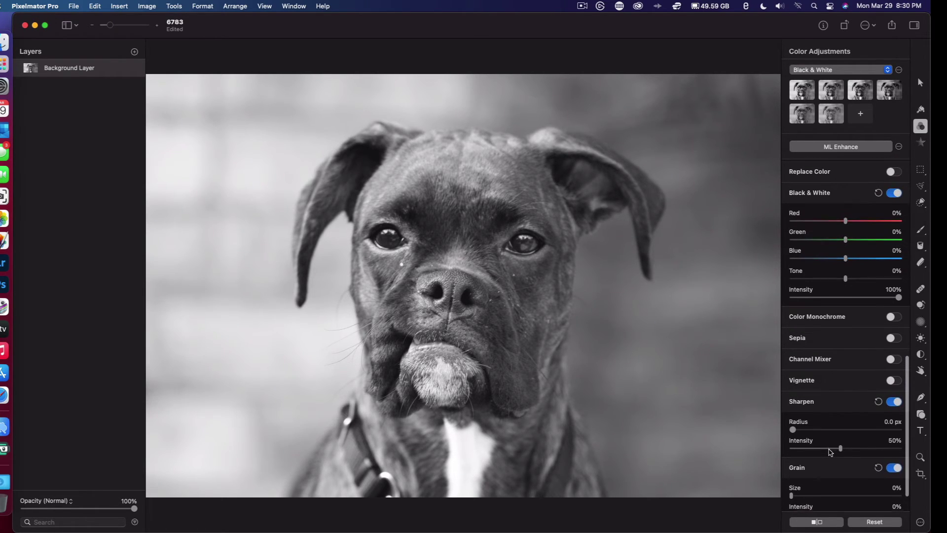
pyautogui.scroll(6, 834, 320)
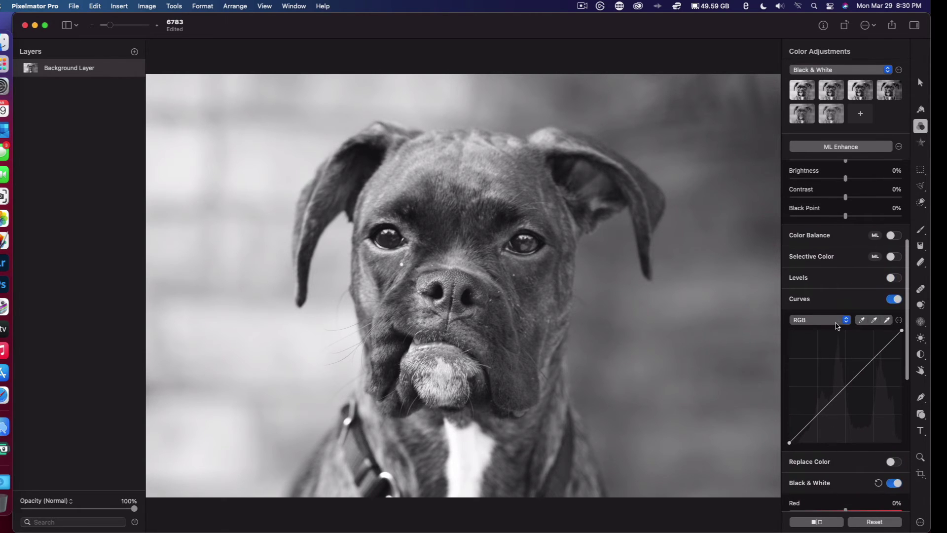
pyautogui.scroll(5, 835, 318)
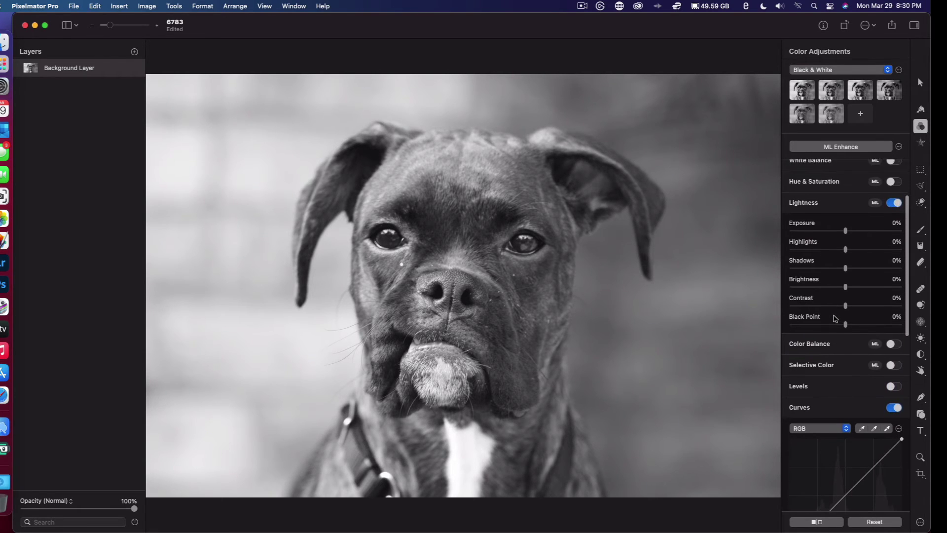
pyautogui.scroll(1, 839, 323)
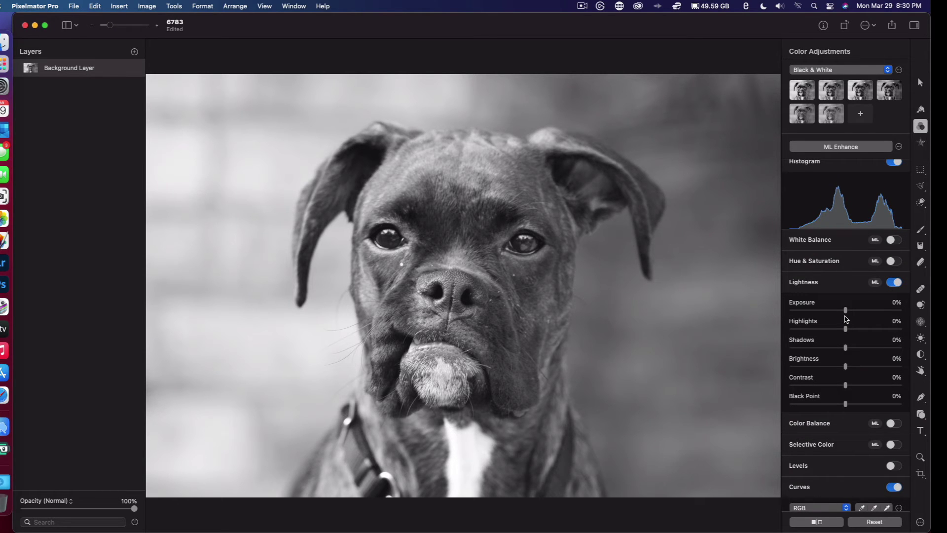
pyautogui.moveTo(845, 310); pyautogui.dragTo(844, 366)
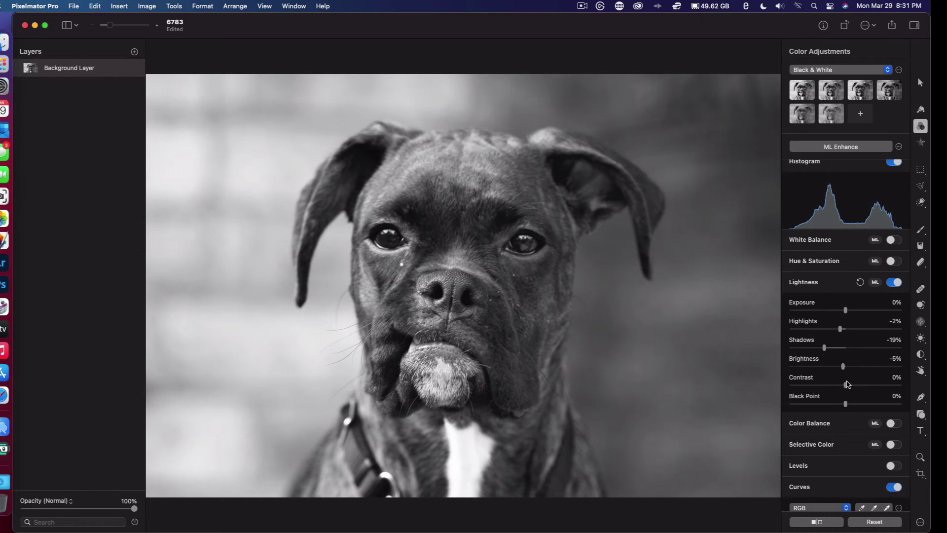
pyautogui.moveTo(845, 387); pyautogui.dragTo(816, 387)
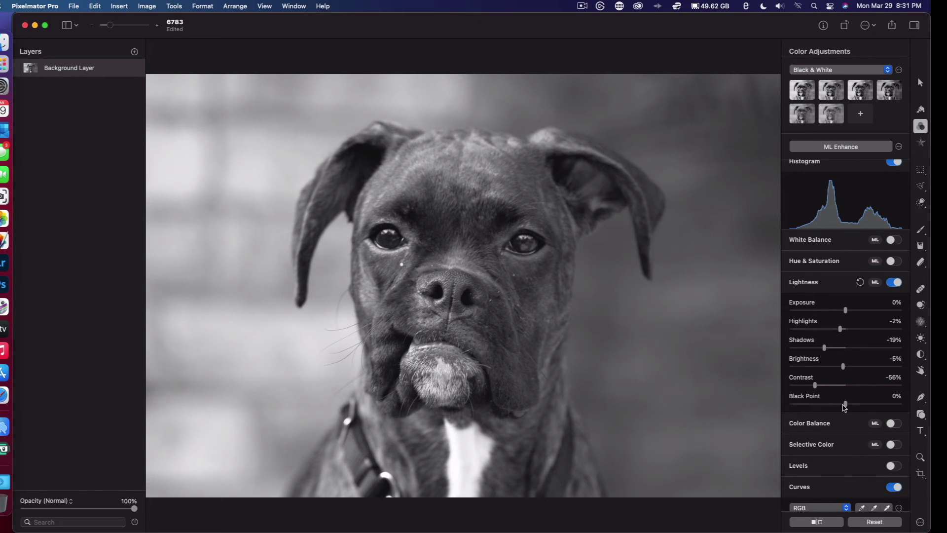
pyautogui.moveTo(846, 404)
pyautogui.mouseDown()
pyautogui.moveTo(882, 404)
pyautogui.moveTo(889, 416)
pyautogui.moveTo(801, 404)
pyautogui.moveTo(900, 414)
pyautogui.moveTo(834, 409)
pyautogui.moveTo(847, 410)
pyautogui.mouseUp()
# Refine the Lightness adjustment by setting shadows to -7% and exposure to 10%.
pyautogui.scroll(1, 844, 353)
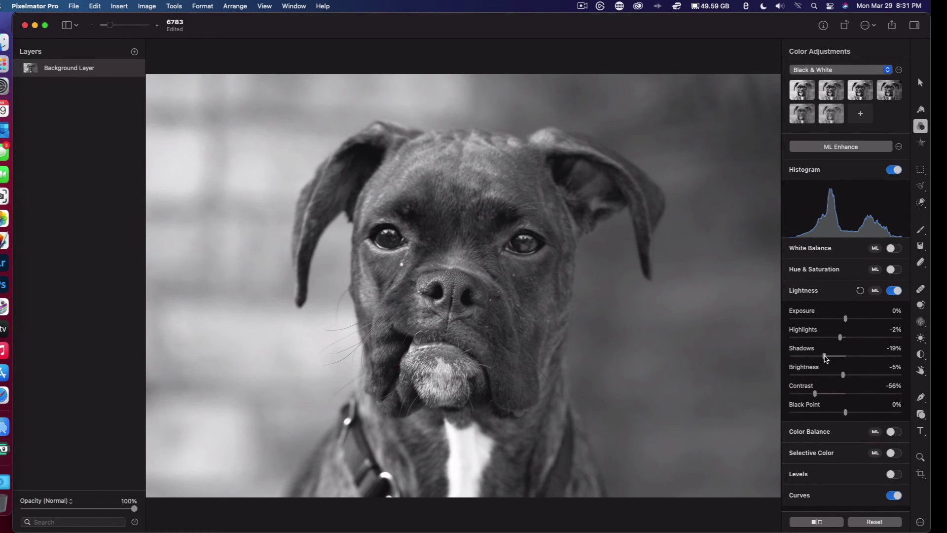
pyautogui.moveTo(826, 359); pyautogui.dragTo(834, 360)
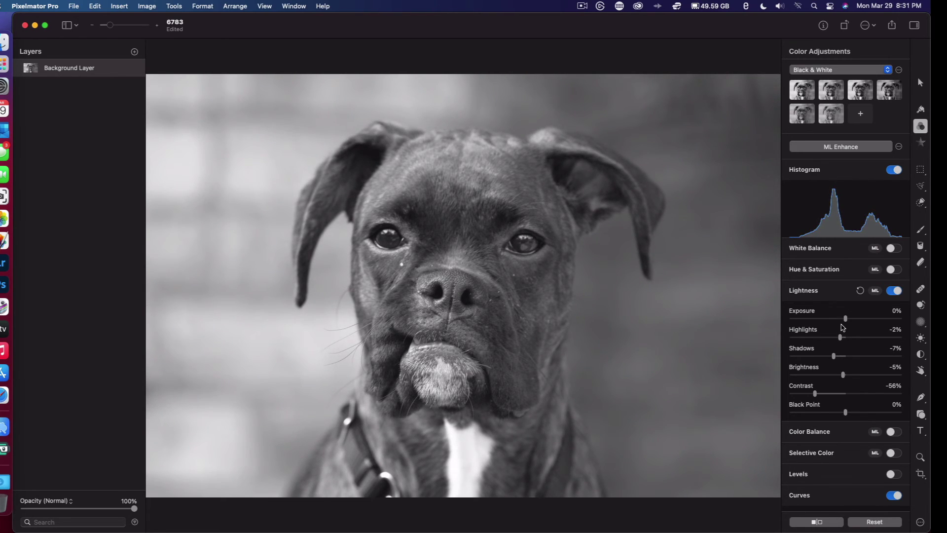
pyautogui.moveTo(846, 321); pyautogui.dragTo(849, 326)
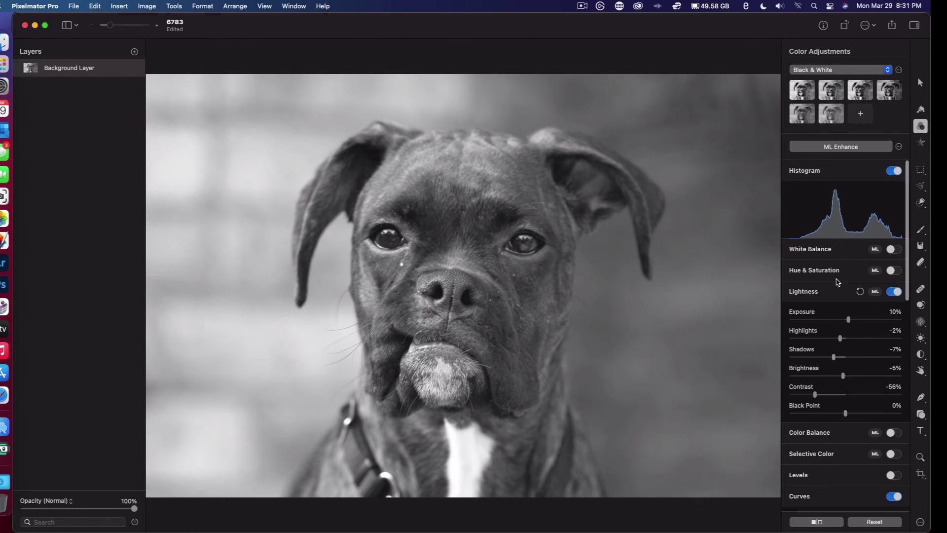
# Try the White Balance adjustment's temperature and tint on the black-and-white photo, return both to 0% and turn the adjustment off.
pyautogui.click(893, 249)
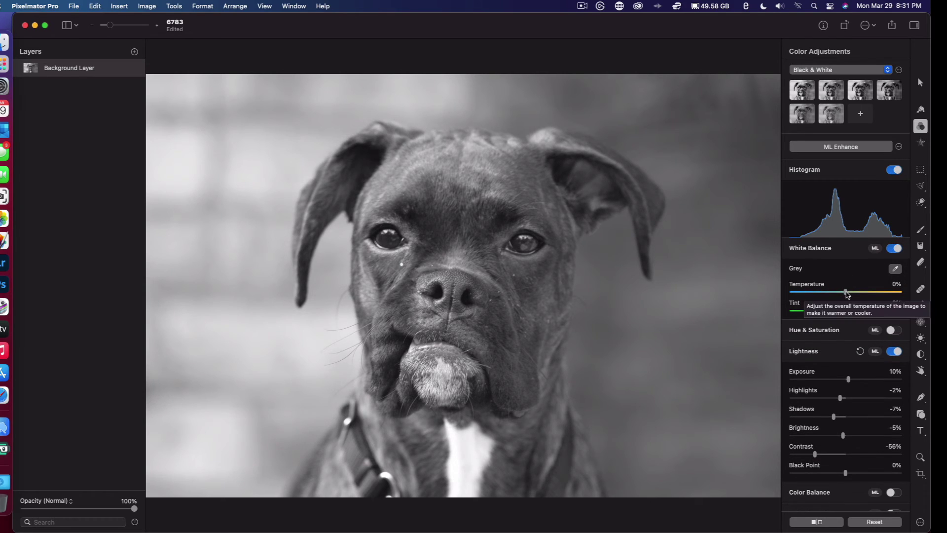
pyautogui.moveTo(840, 294)
pyautogui.mouseDown()
pyautogui.moveTo(799, 295)
pyautogui.moveTo(923, 305)
pyautogui.moveTo(832, 296)
pyautogui.moveTo(877, 299)
pyautogui.moveTo(846, 300)
pyautogui.mouseUp()
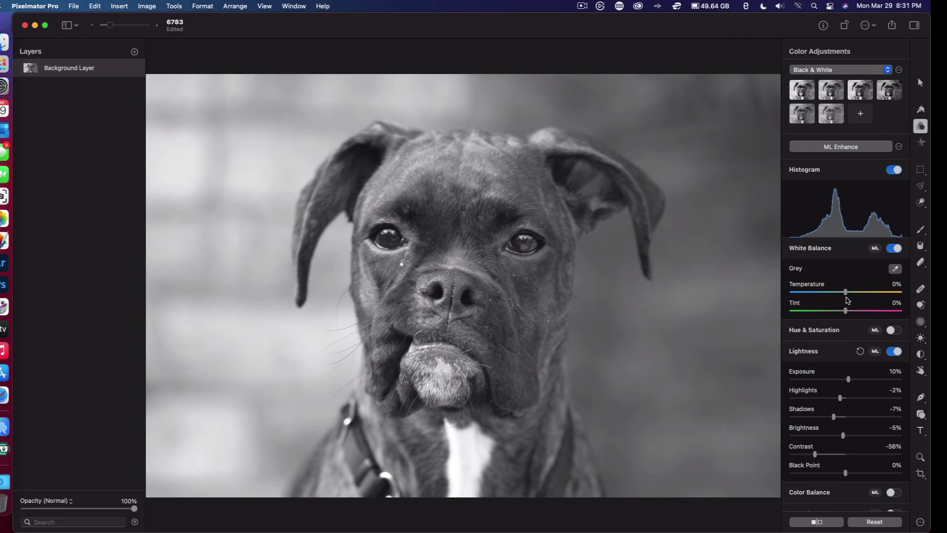
pyautogui.moveTo(847, 313)
pyautogui.mouseDown()
pyautogui.moveTo(896, 313)
pyautogui.moveTo(759, 300)
pyautogui.moveTo(846, 311)
pyautogui.mouseUp()
pyautogui.scroll(-1, 842, 342)
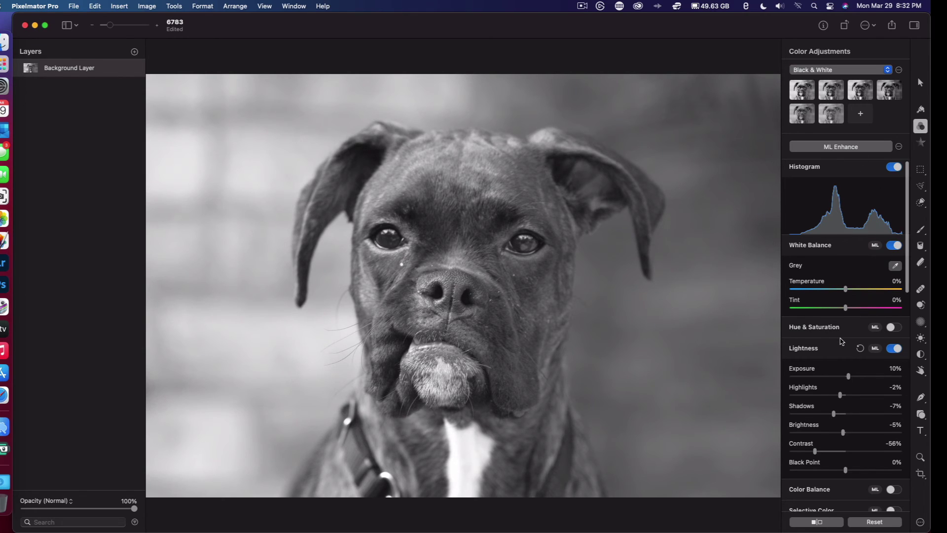
pyautogui.click(892, 245)
pyautogui.scroll(-10, 839, 320)
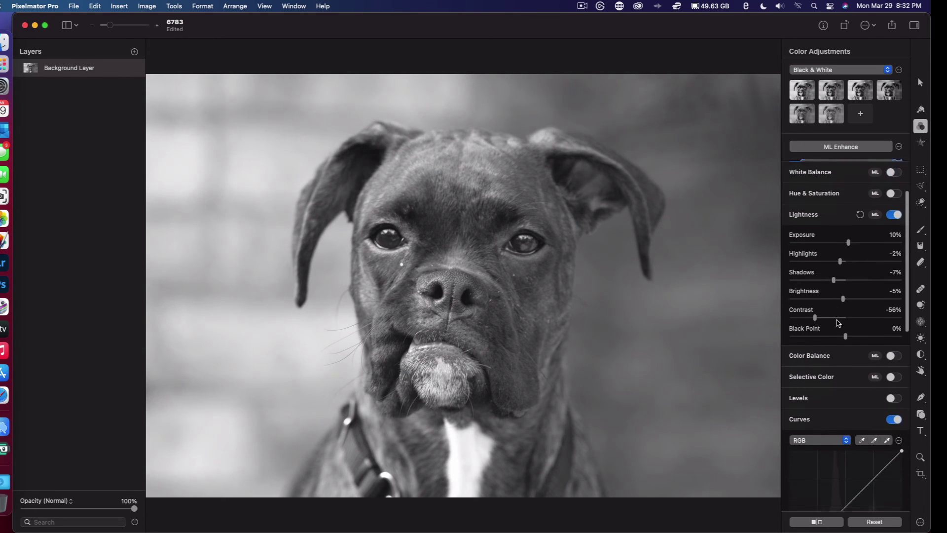
pyautogui.scroll(-6, 838, 323)
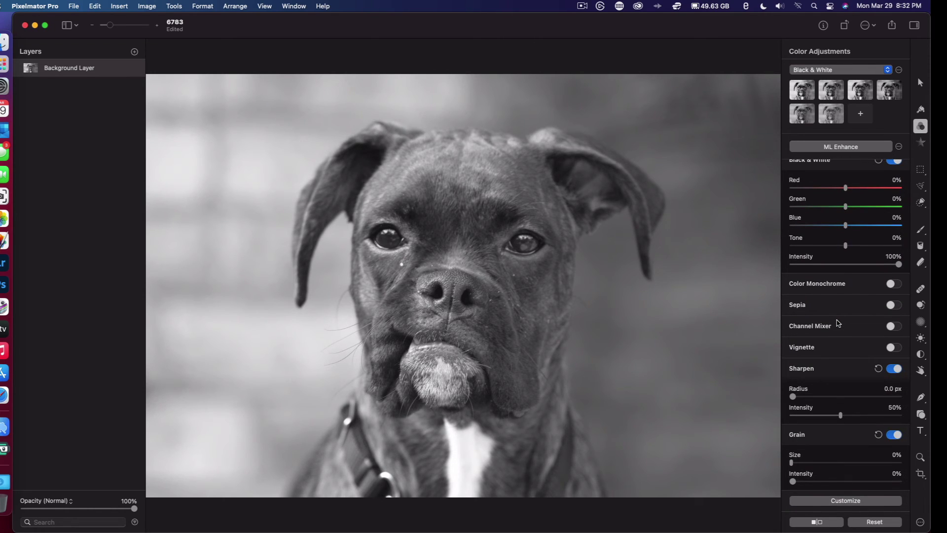
pyautogui.scroll(6, 838, 323)
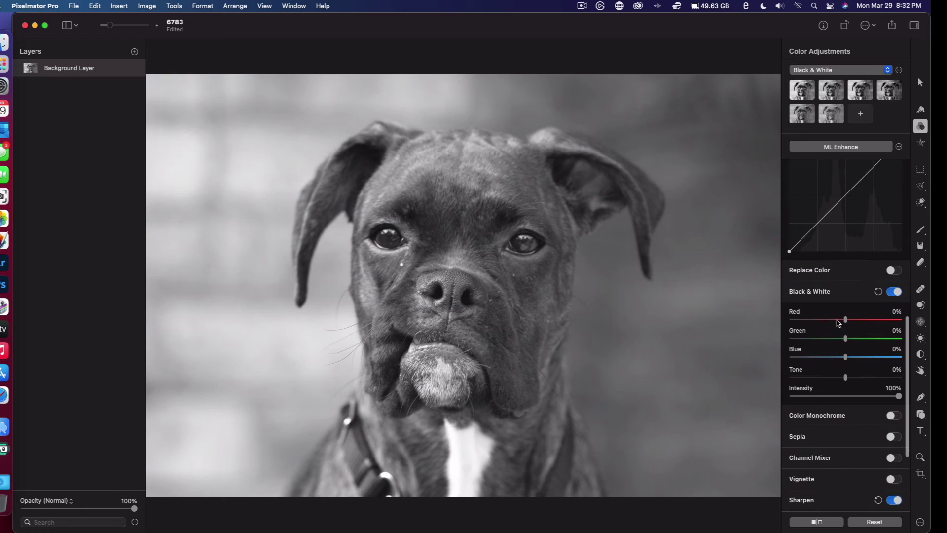
pyautogui.scroll(10, 837, 323)
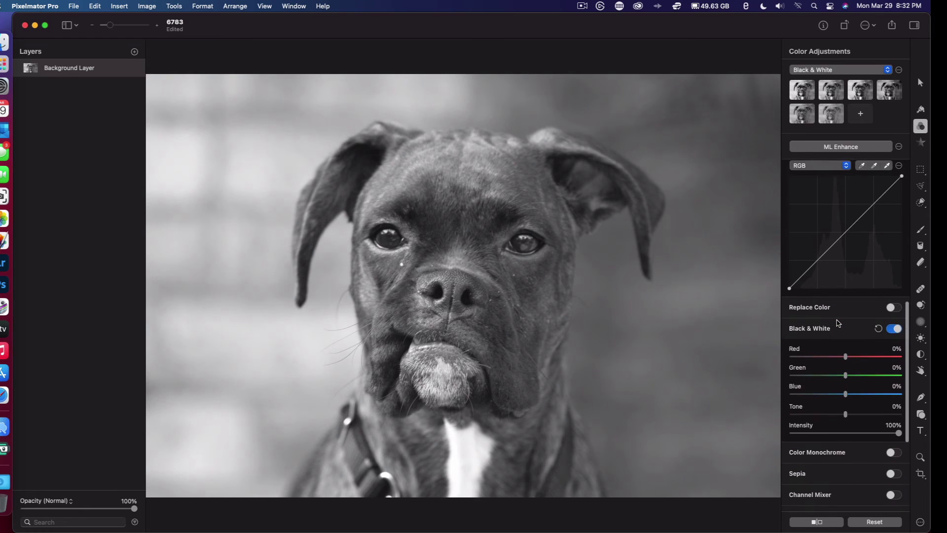
pyautogui.click(888, 70)
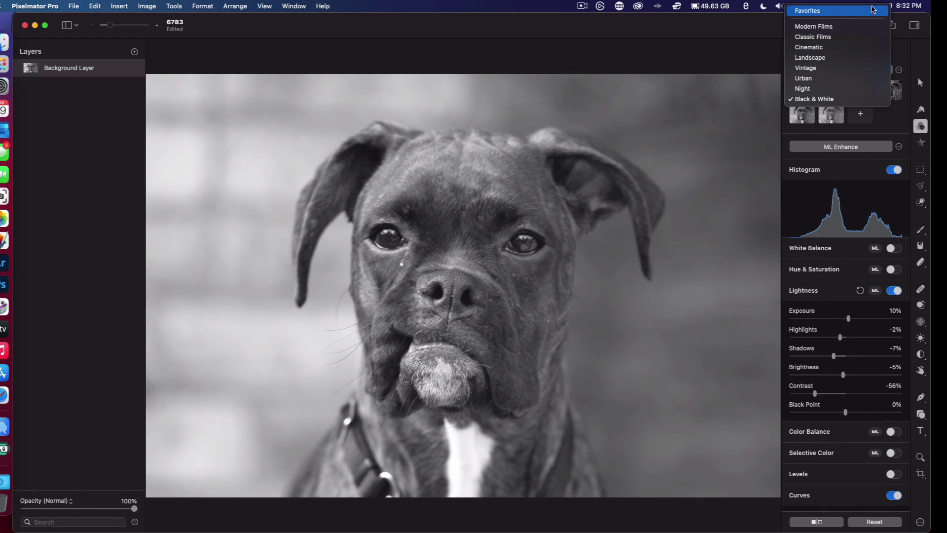
pyautogui.click(929, 60)
pyautogui.scroll(-3, 904, 304)
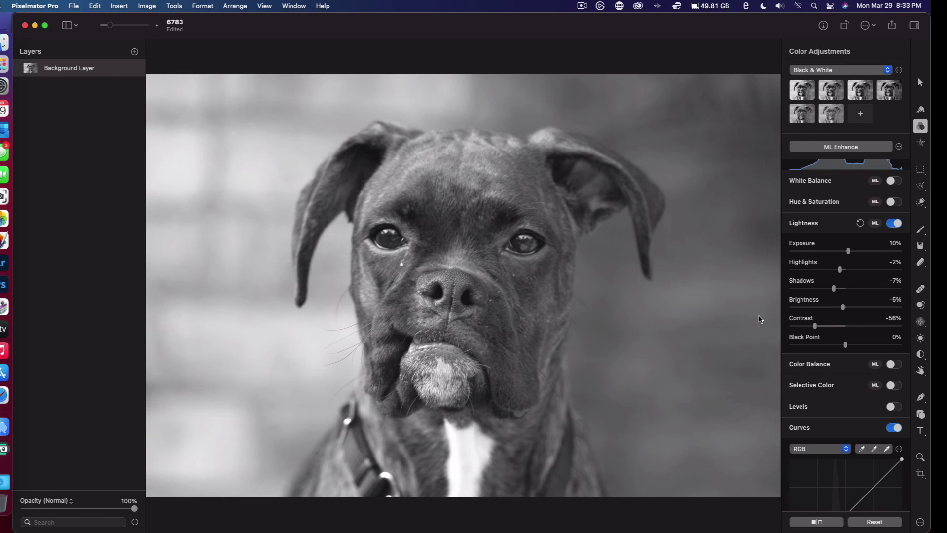
# Choose the Repair tool, set its brush size to 8% and remove a bright speck below the dog's right-hand eye.
pyautogui.click(921, 290)
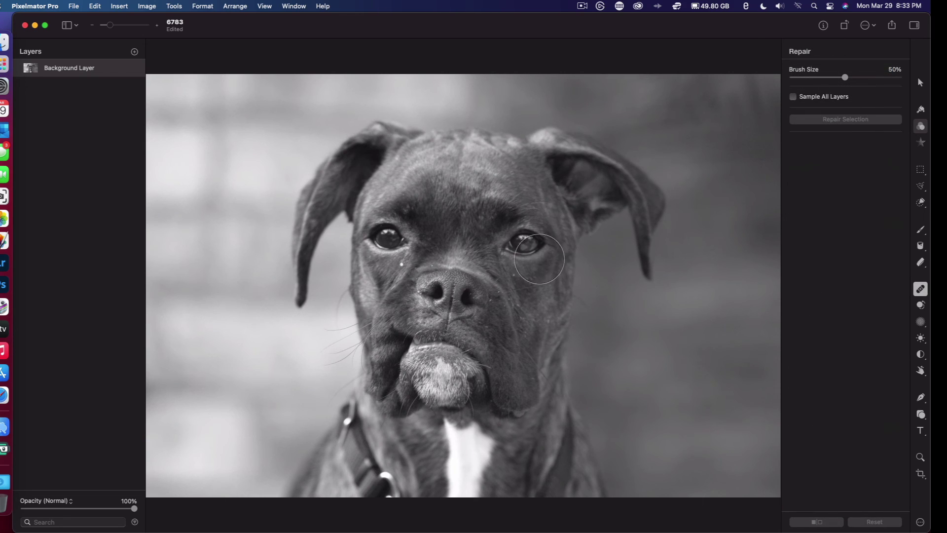
pyautogui.moveTo(845, 78); pyautogui.dragTo(812, 77)
pyautogui.moveTo(812, 77); pyautogui.dragTo(800, 77)
pyautogui.scroll(10, 506, 282)
pyautogui.moveTo(597, 192)
pyautogui.mouseDown()
pyautogui.moveTo(587, 197)
pyautogui.moveTo(597, 188)
pyautogui.moveTo(594, 205)
pyautogui.moveTo(598, 189)
pyautogui.mouseUp()
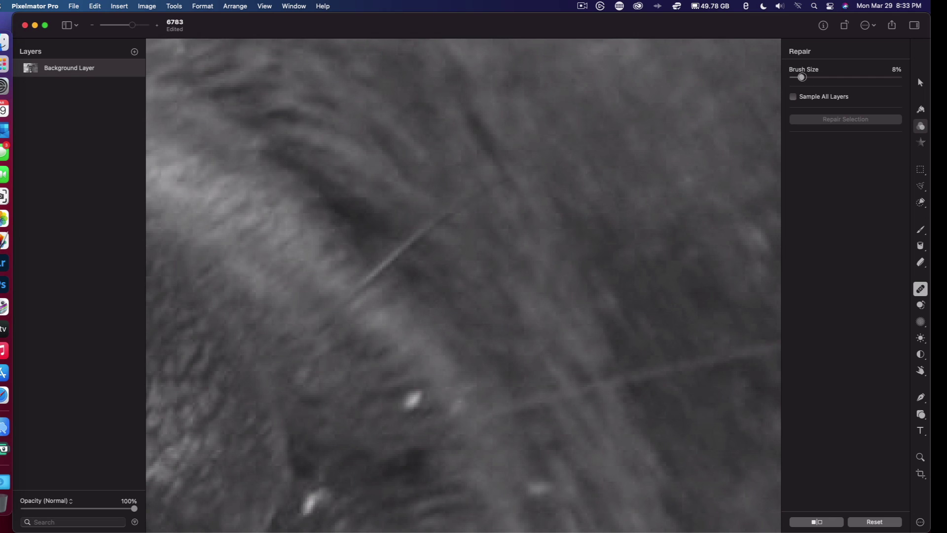
# Set the Repair brush size to 12% and remove the bright specks on the muzzle between the nose and the right-hand eye.
pyautogui.moveTo(801, 78); pyautogui.dragTo(804, 77)
pyautogui.moveTo(405, 385)
pyautogui.mouseDown()
pyautogui.moveTo(411, 401)
pyautogui.moveTo(419, 394)
pyautogui.moveTo(403, 393)
pyautogui.moveTo(400, 407)
pyautogui.mouseUp()
pyautogui.scroll(-3, 382, 435)
pyautogui.moveTo(357, 462); pyautogui.dragTo(351, 466)
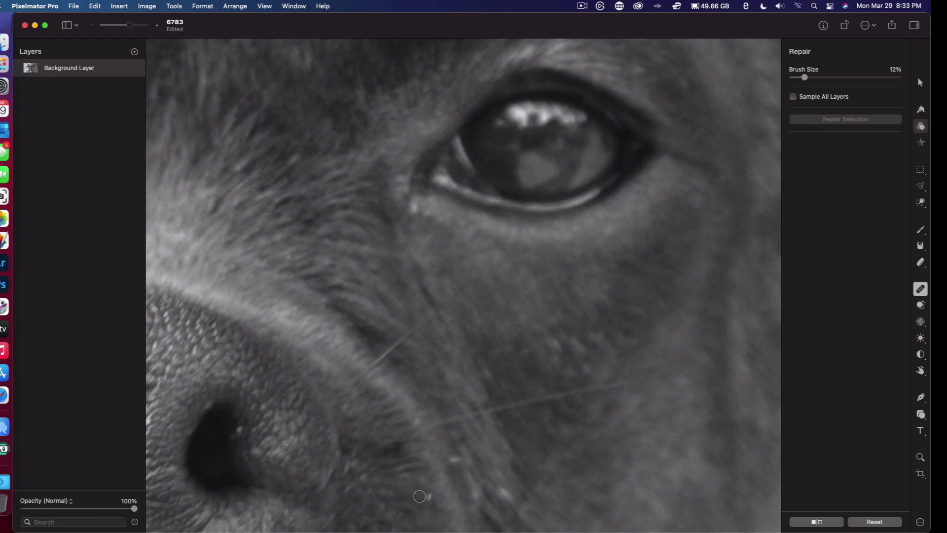
pyautogui.click(453, 460)
pyautogui.click(507, 488)
# Repair the large white spot under the dog's left-hand eye and the small specks around the top and edge of the nose.
pyautogui.scroll(-2, 445, 428)
pyautogui.scroll(-5, 445, 428)
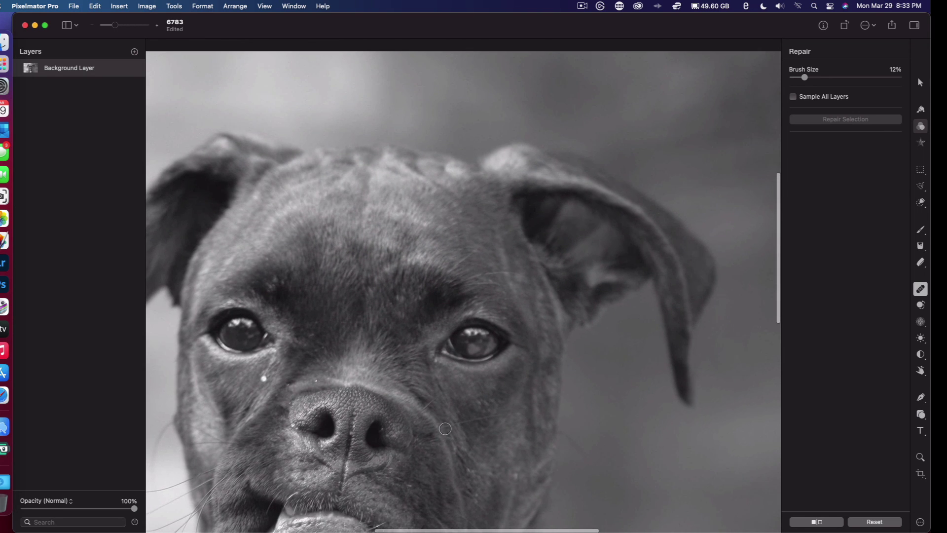
pyautogui.scroll(5, 341, 411)
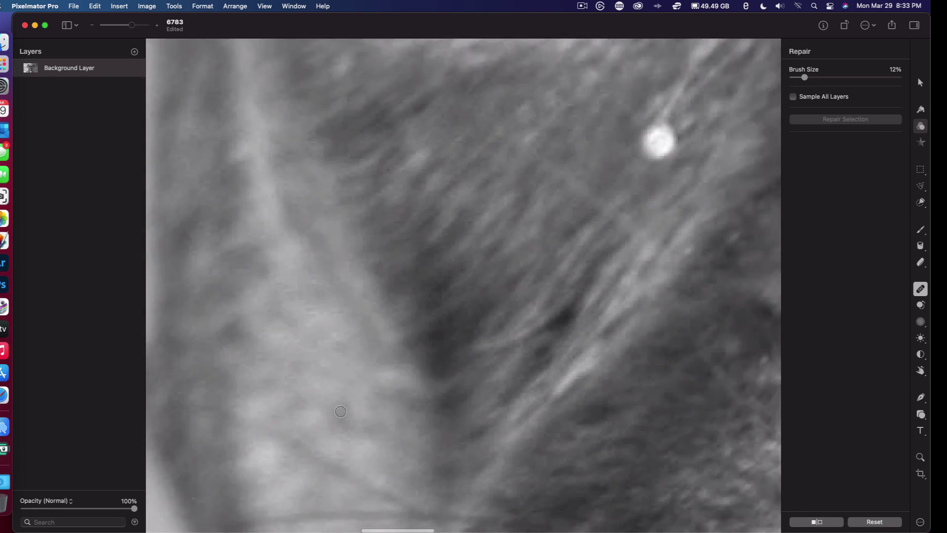
pyautogui.scroll(-2, 340, 411)
pyautogui.click(491, 287)
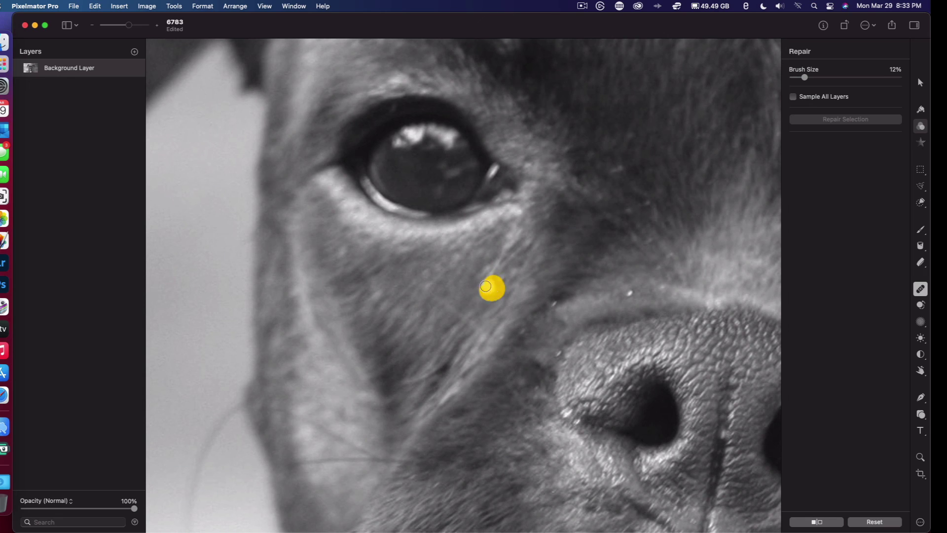
pyautogui.click(629, 293)
pyautogui.click(552, 303)
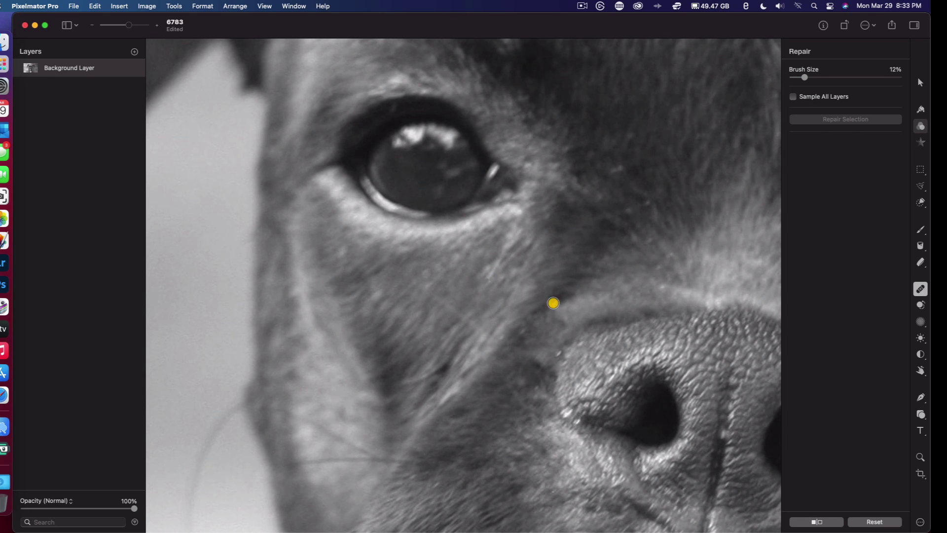
pyautogui.click(558, 353)
pyautogui.scroll(-5, 657, 259)
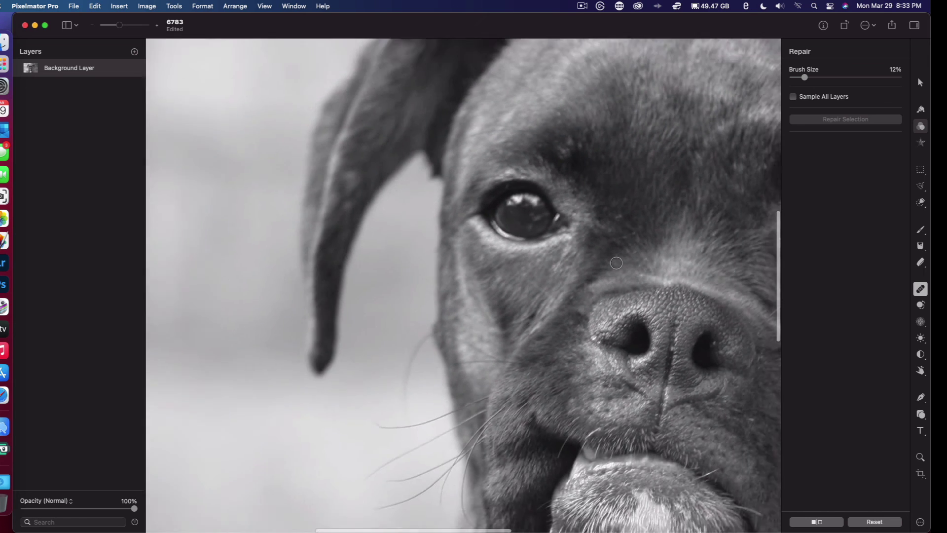
pyautogui.scroll(-4, 665, 242)
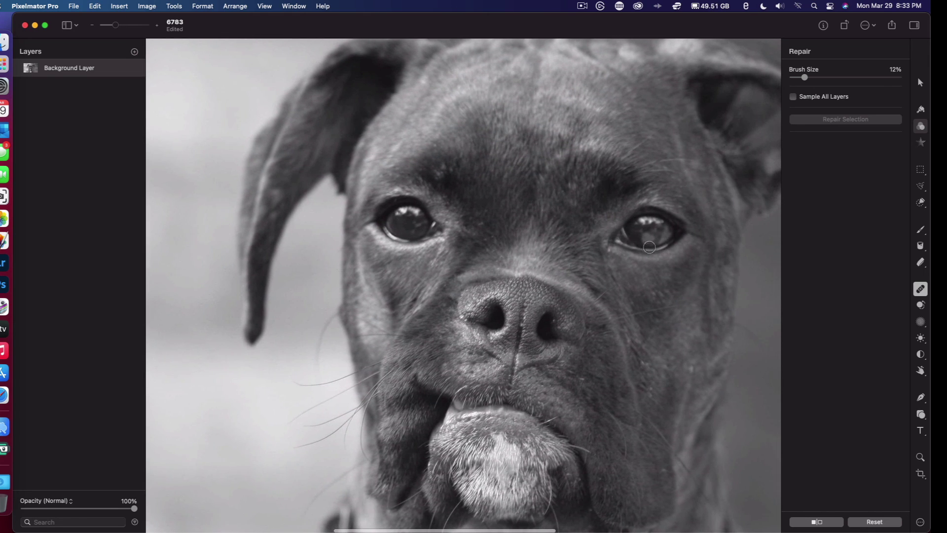
pyautogui.scroll(-2, 508, 259)
pyautogui.scroll(-2, 509, 258)
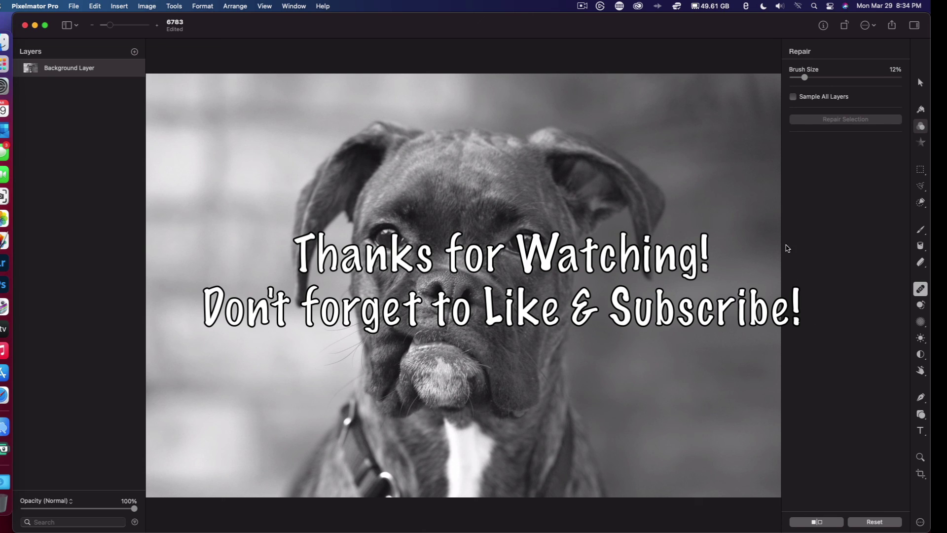
pyautogui.scroll(5, 647, 137)
pyautogui.scroll(-8, 648, 137)
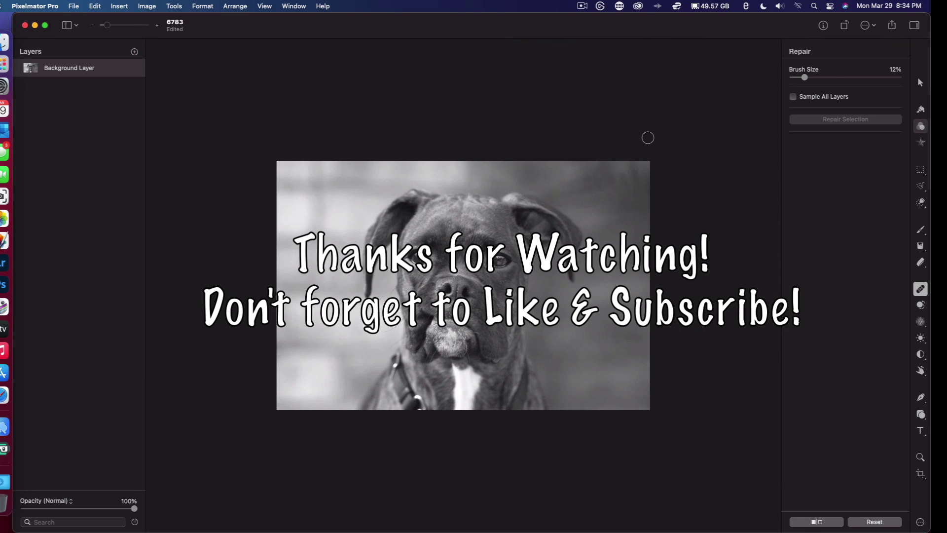